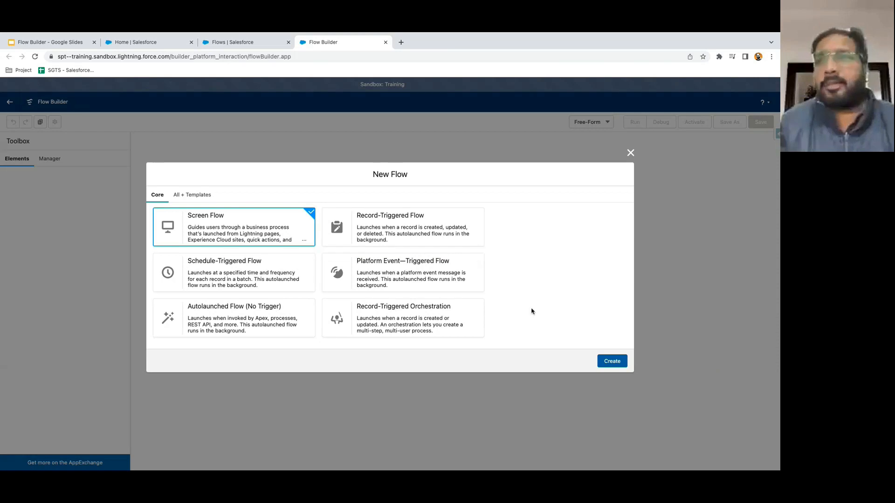
- Create a new Screen Flow and switch its canvas layout to Free-Form
left_click(611, 362)
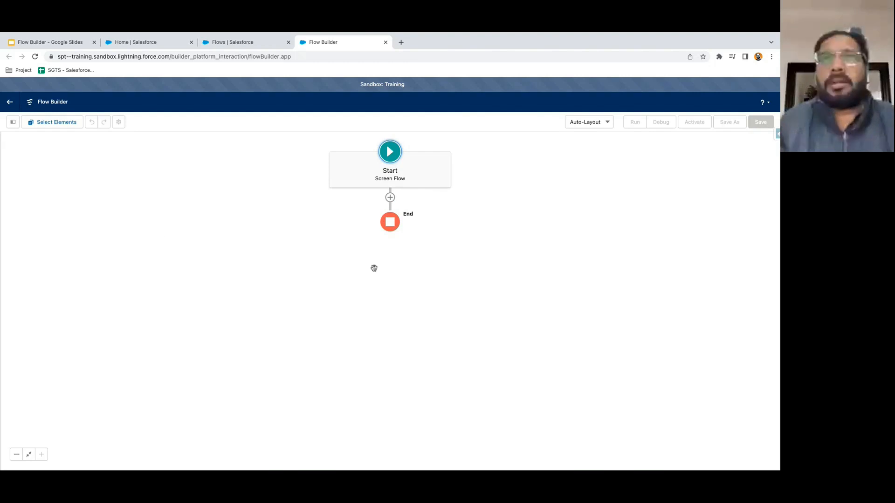
left_click(607, 124)
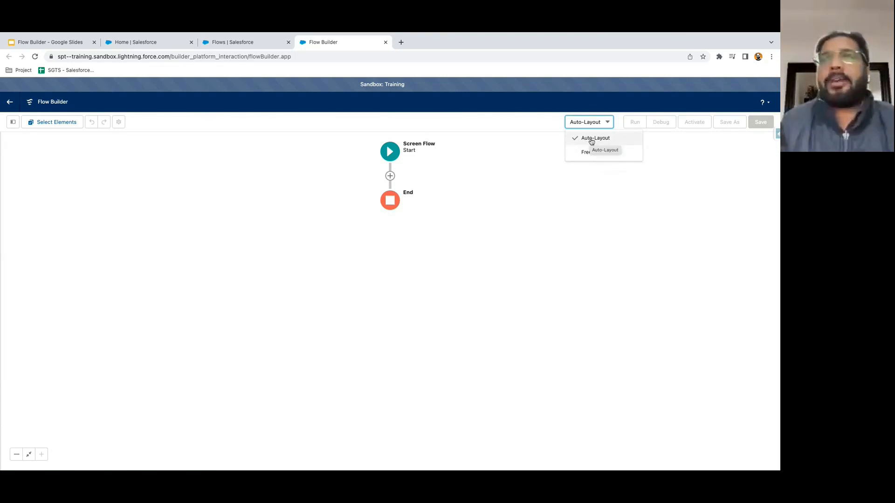
left_click(458, 207)
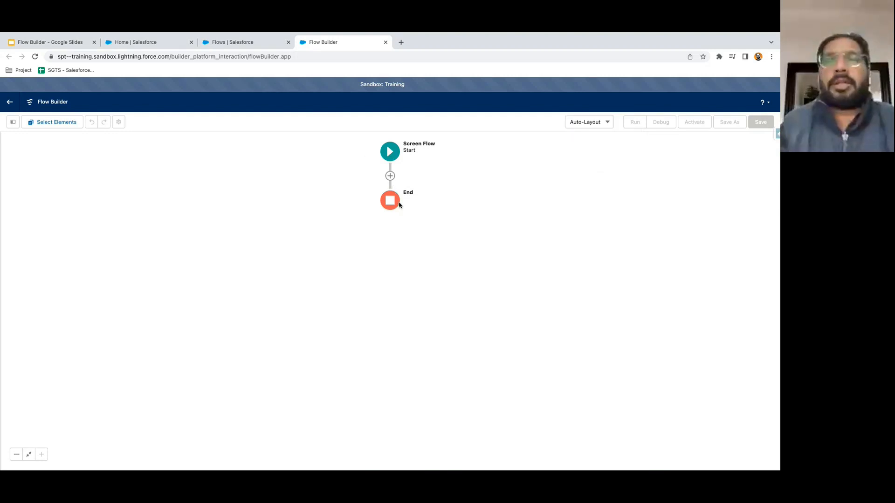
left_click(599, 124)
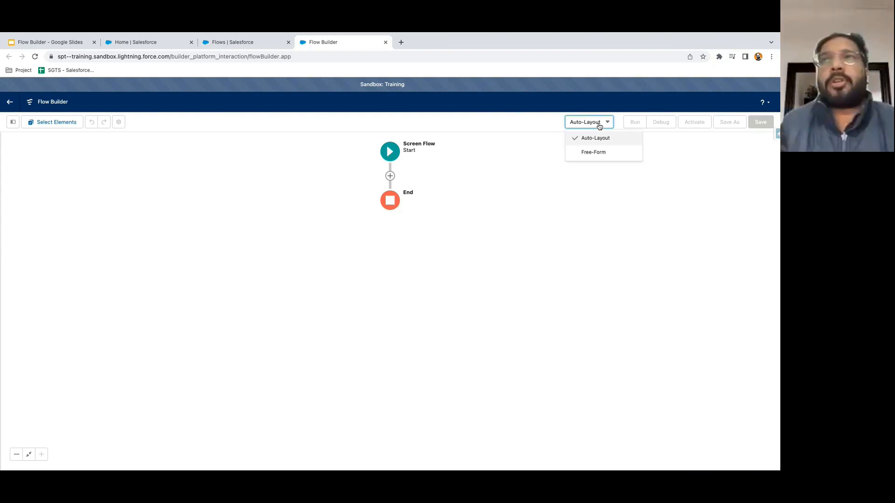
left_click(595, 153)
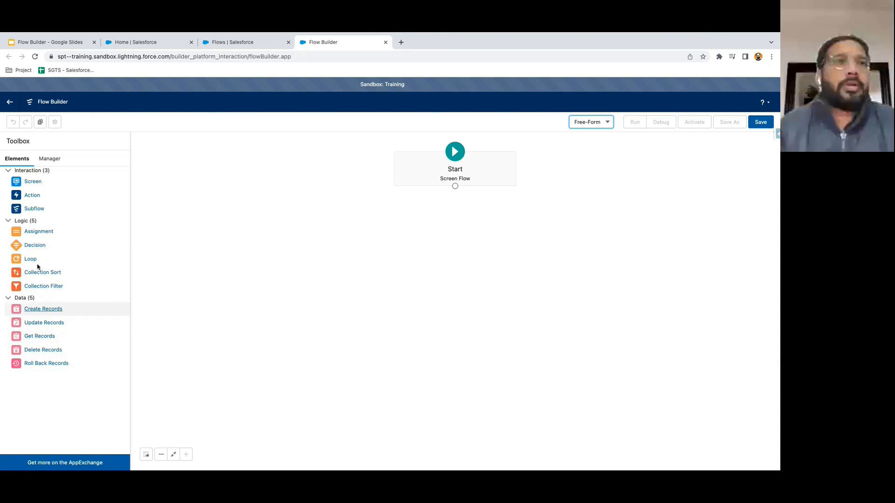
- Drop a Screen onto the canvas, discard it, and switch the canvas back to Auto-Layout
left_click_drag(26, 182, 289, 208)
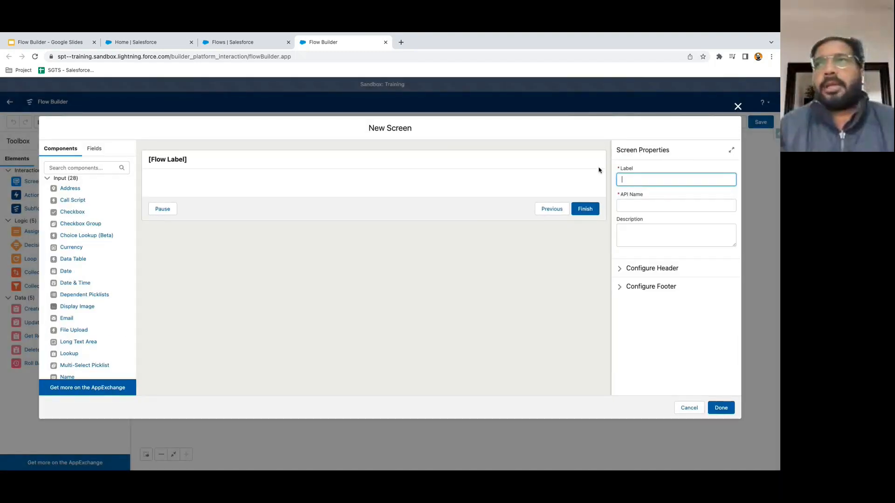
left_click(738, 107)
left_click(594, 123)
left_click(594, 138)
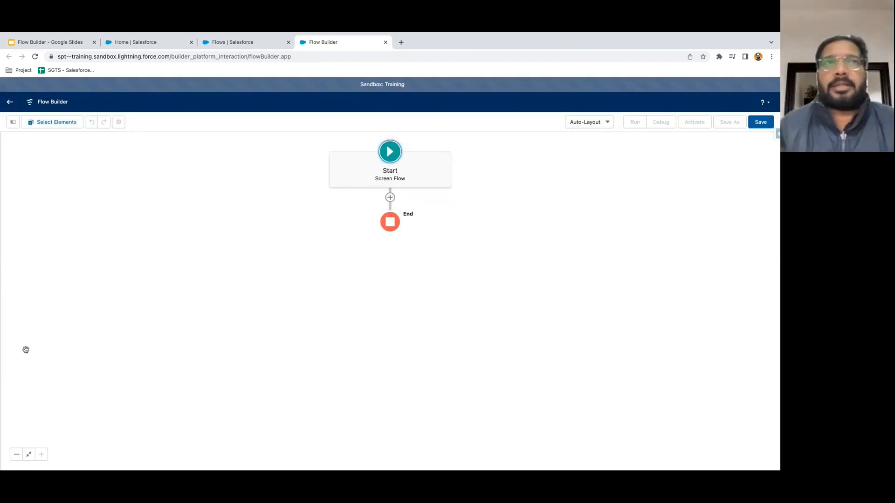
- Add a Screen element between Start and End, then go to the Salesforce Home tab
left_click(390, 198)
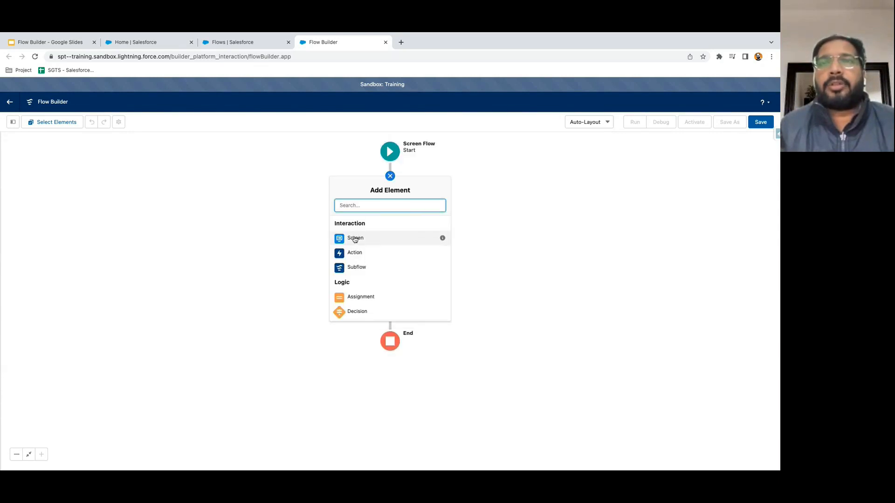
scroll(355, 240, "down", 5)
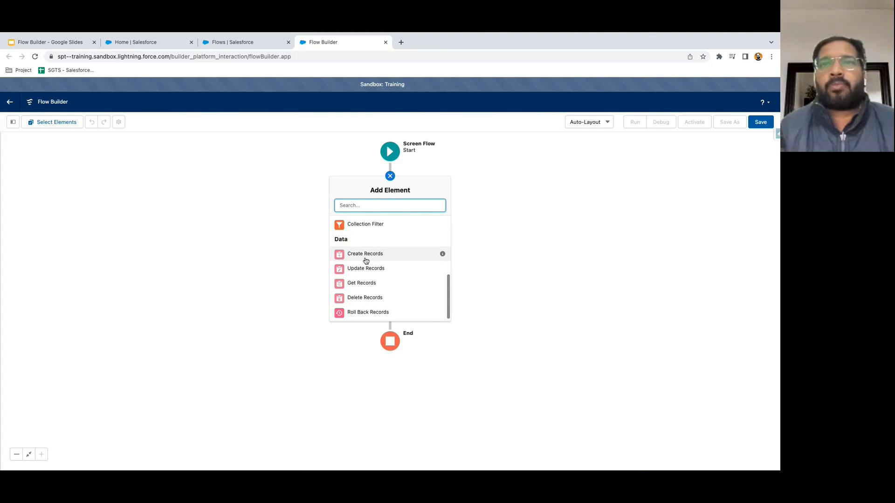
scroll(394, 275, "up", 5)
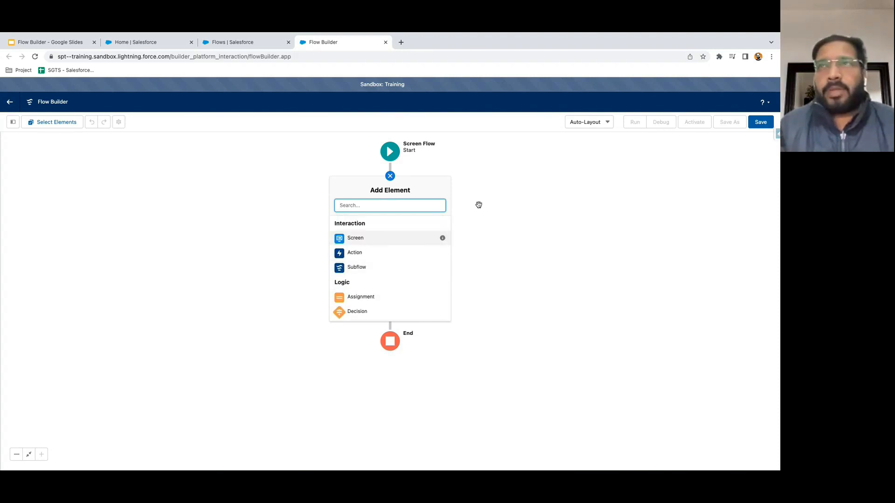
left_click(607, 124)
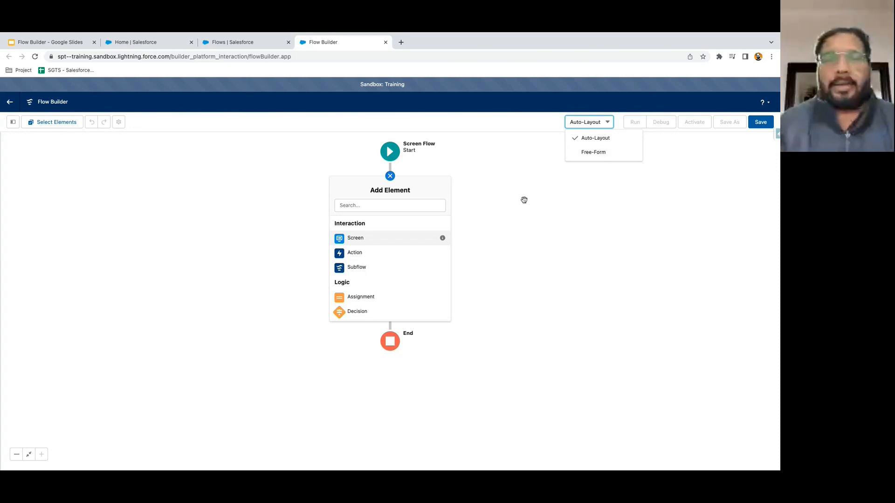
left_click(355, 239)
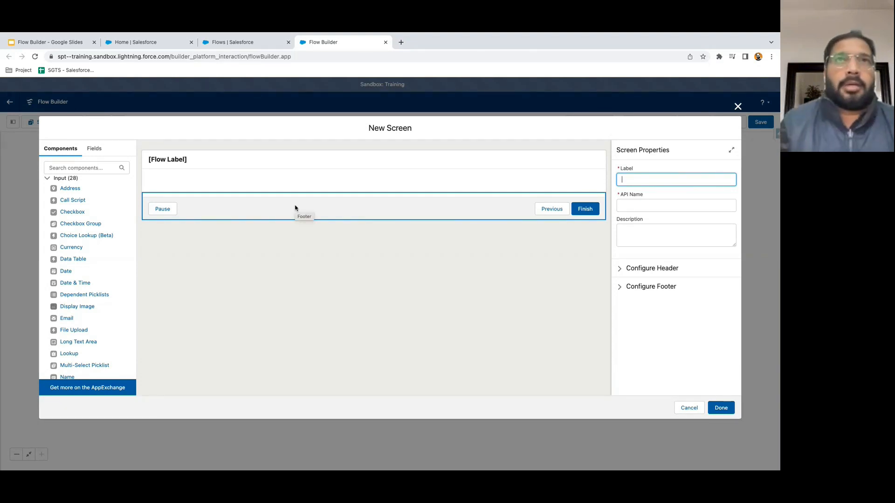
left_click(161, 45)
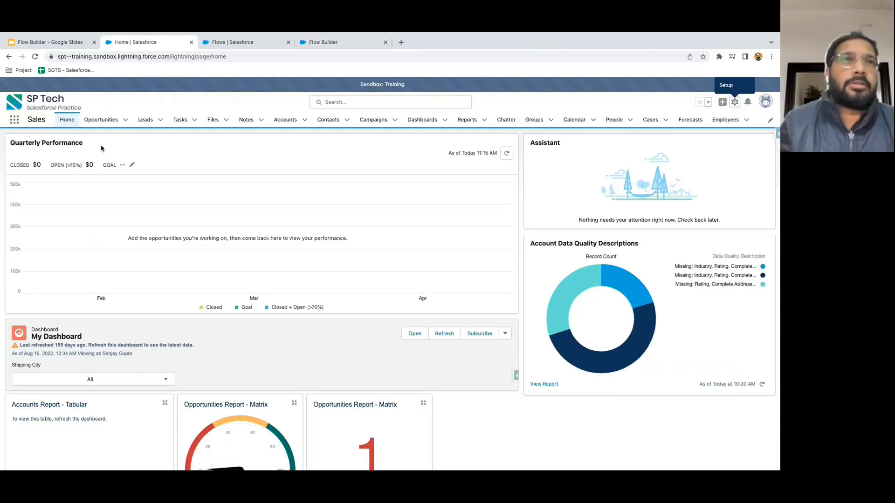
- Reload the Sales Home page and go to the Contacts list
double_click(46, 120)
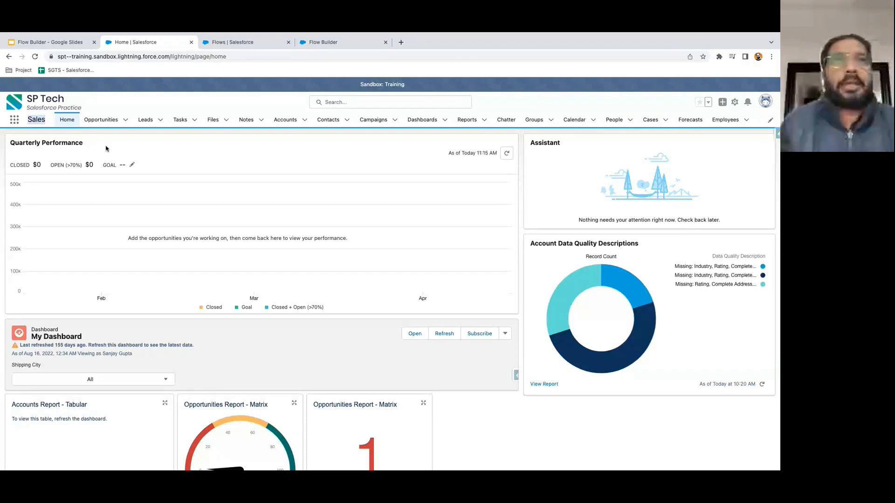
left_click(65, 121)
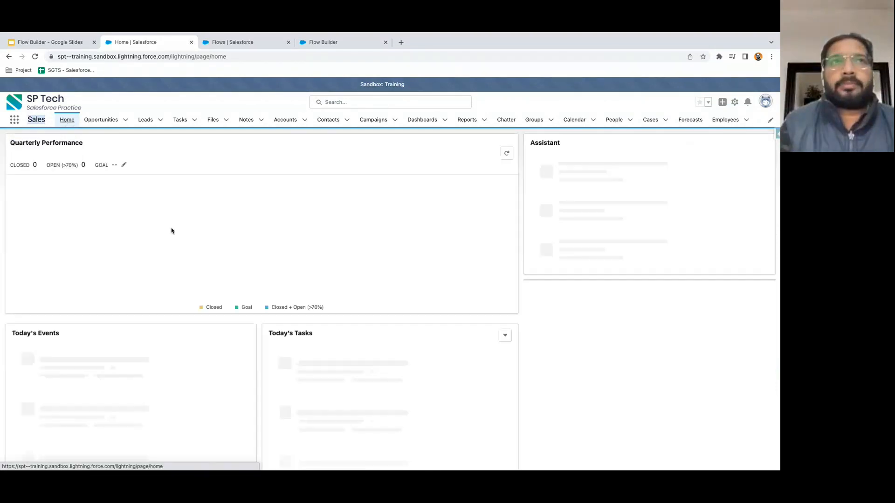
scroll(407, 258, "down", 4)
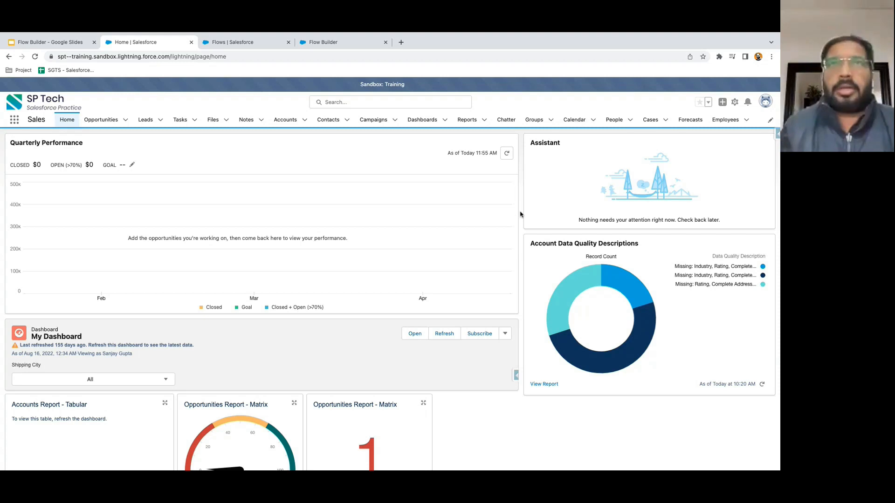
left_click(324, 120)
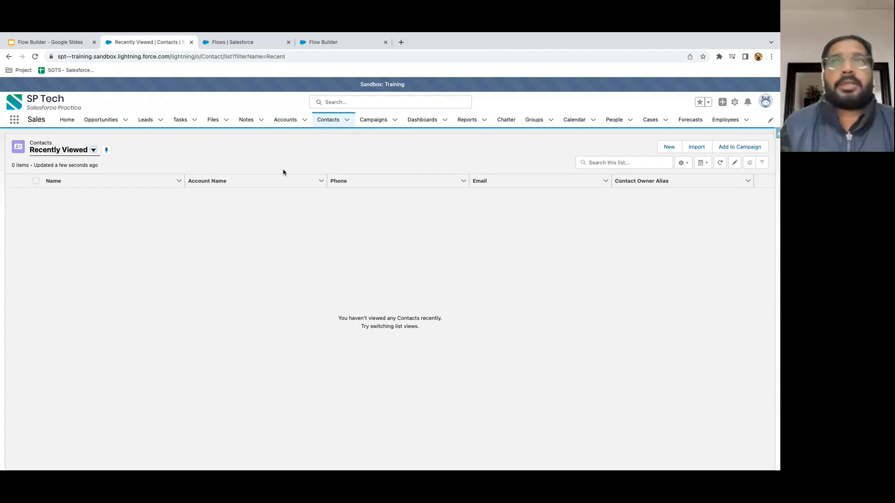
- Look over the New Contact form, close it unsaved, and return to Sales Home
left_click(668, 148)
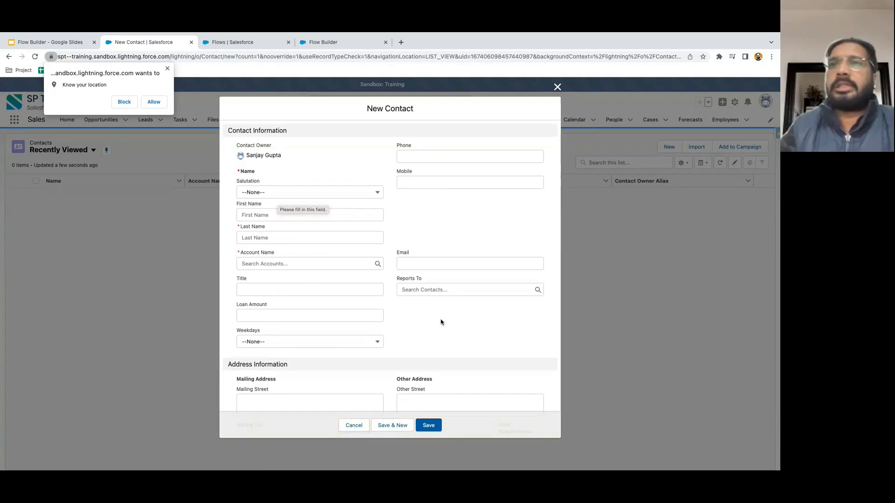
scroll(441, 322, "down", 3)
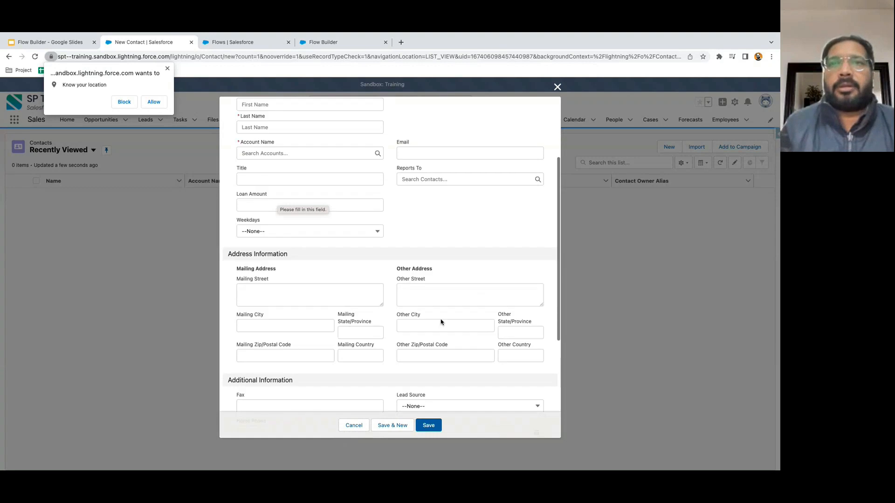
scroll(441, 323, "up", 3)
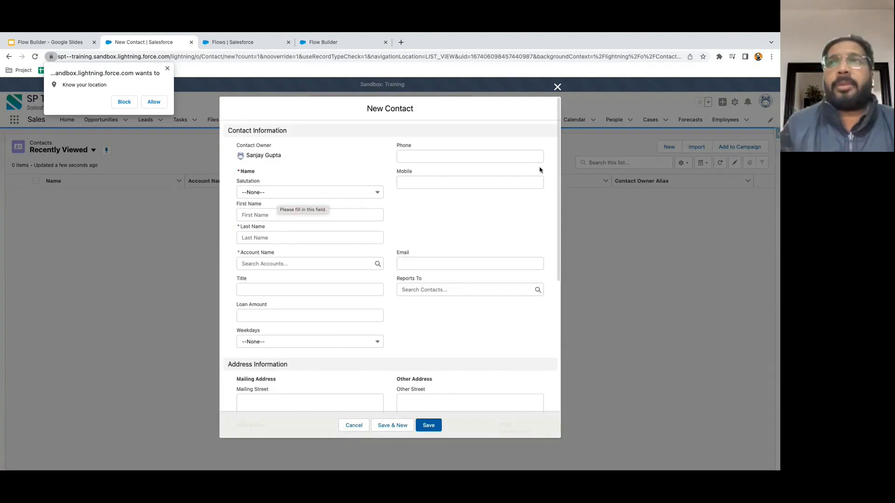
left_click(558, 88)
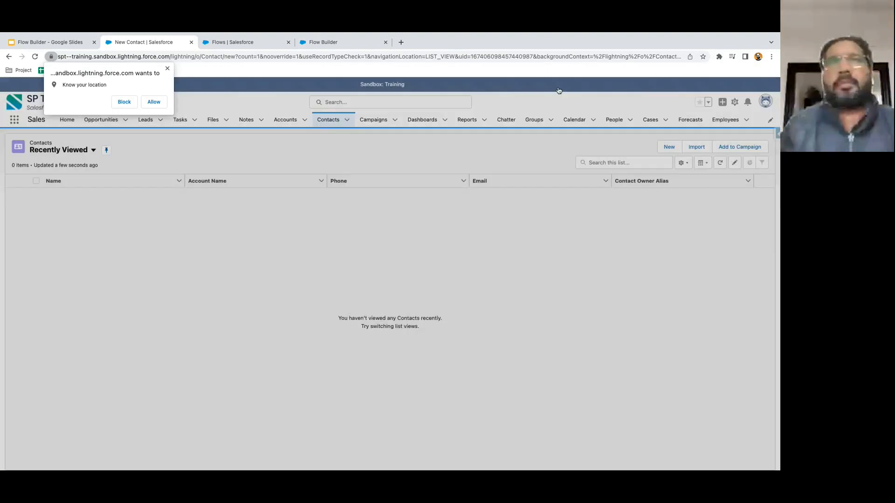
left_click(167, 69)
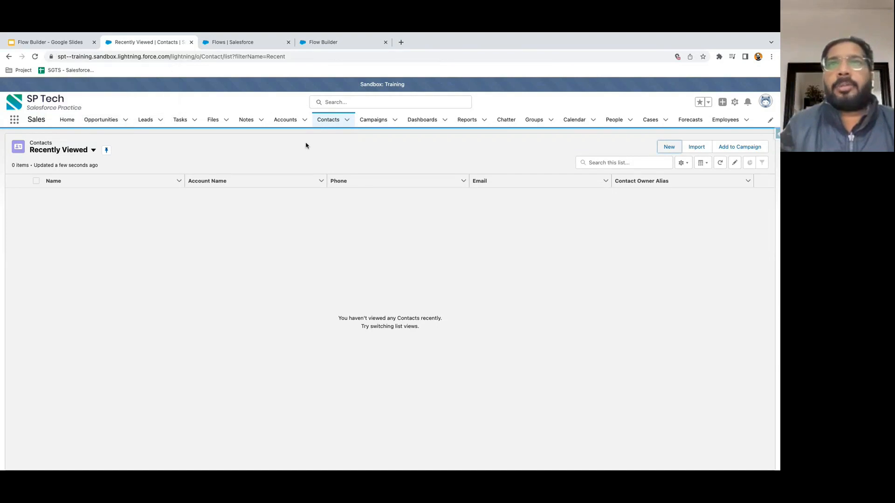
left_click(67, 119)
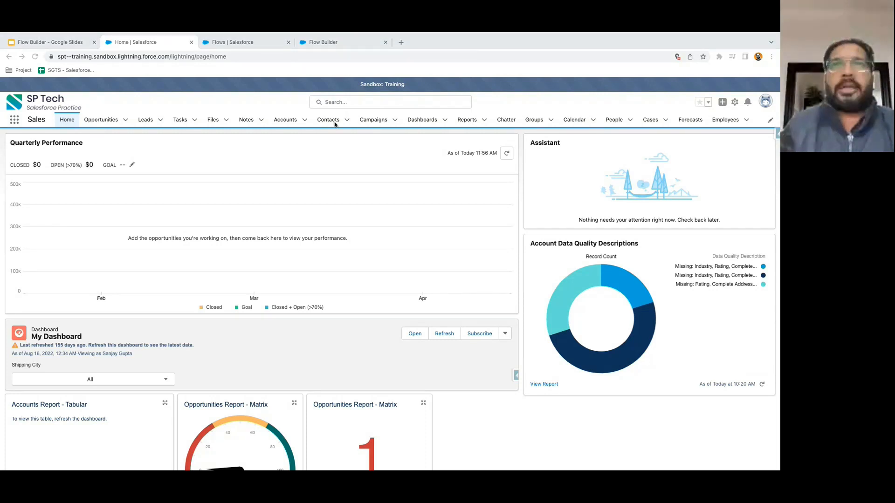
- Switch to the Setup Flows page listing the org's flows
left_click(335, 124)
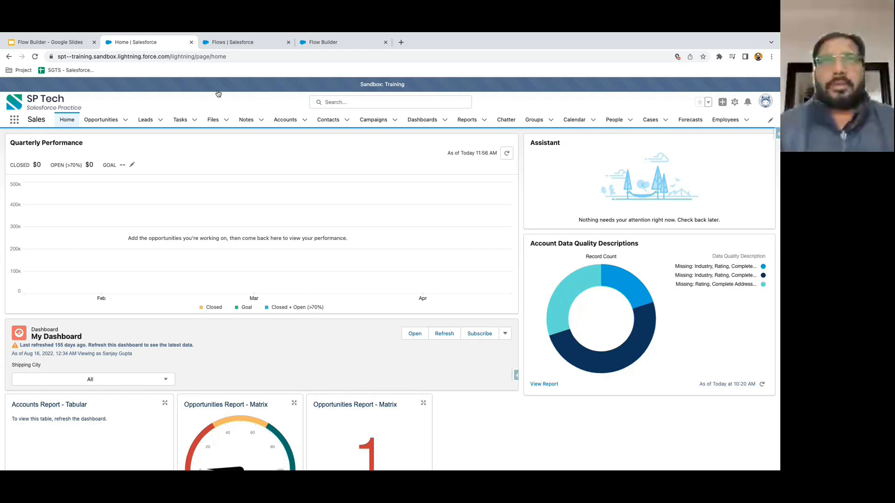
left_click(229, 43)
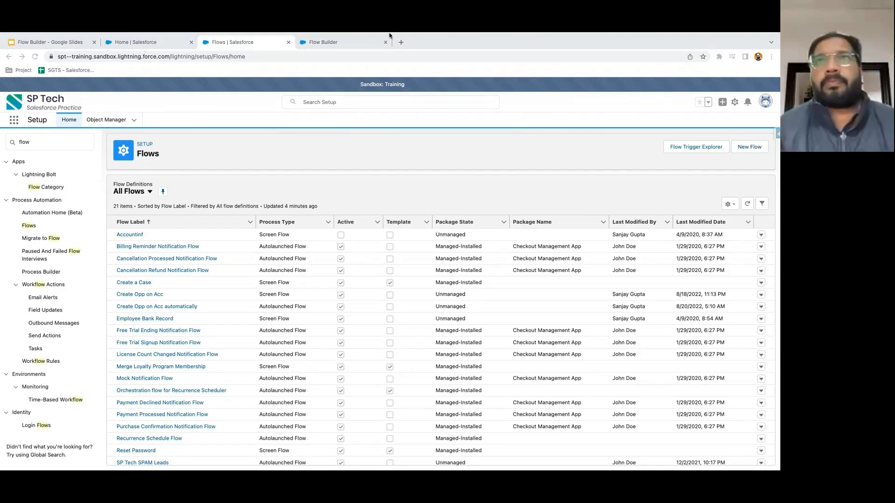
- Back in the flow, discard the blank screen and add a fresh Screen after Start
mouse_move(389, 33)
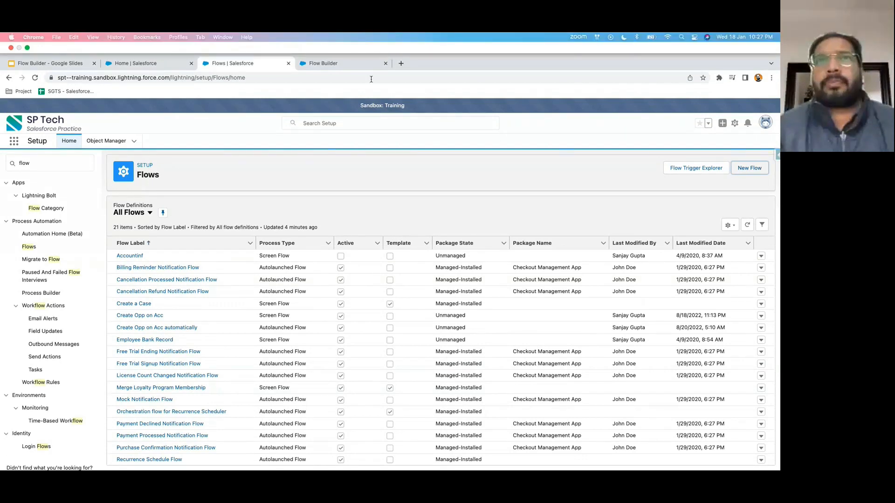
left_click(340, 65)
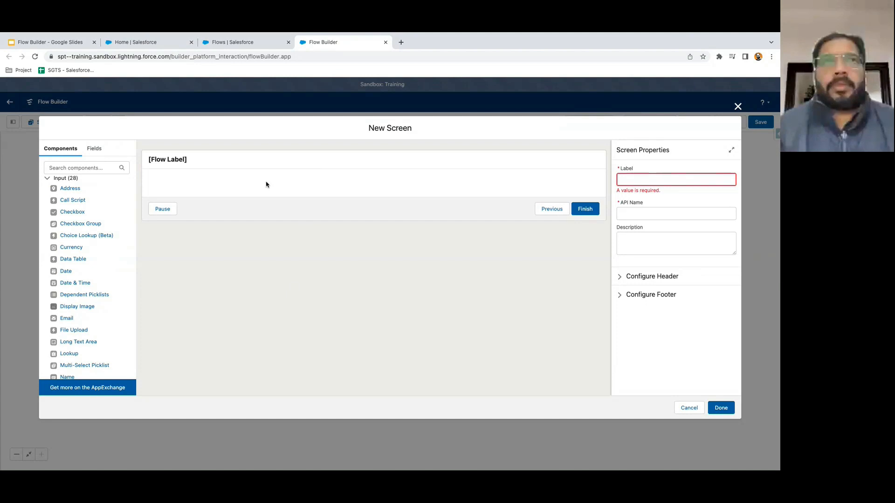
left_click(738, 106)
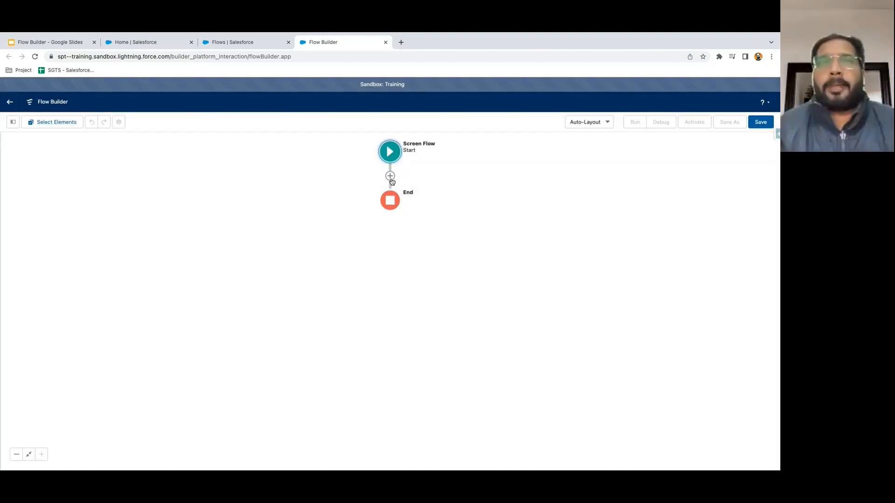
left_click(391, 177)
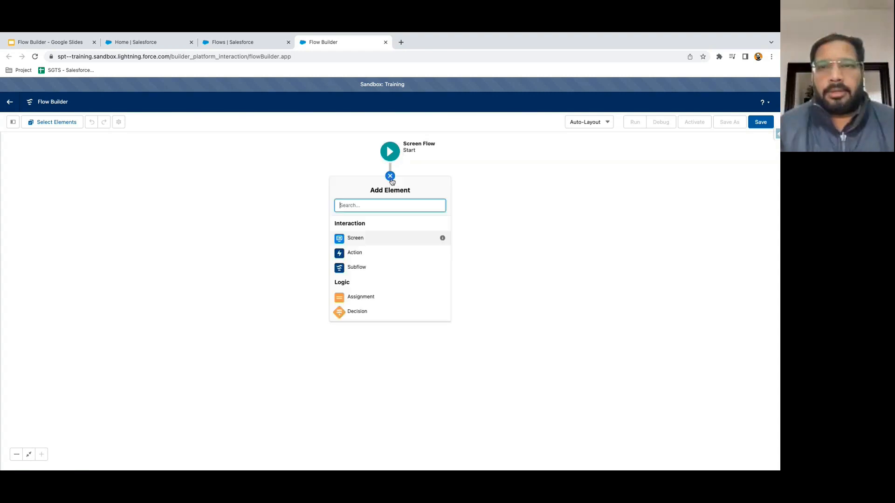
left_click(358, 240)
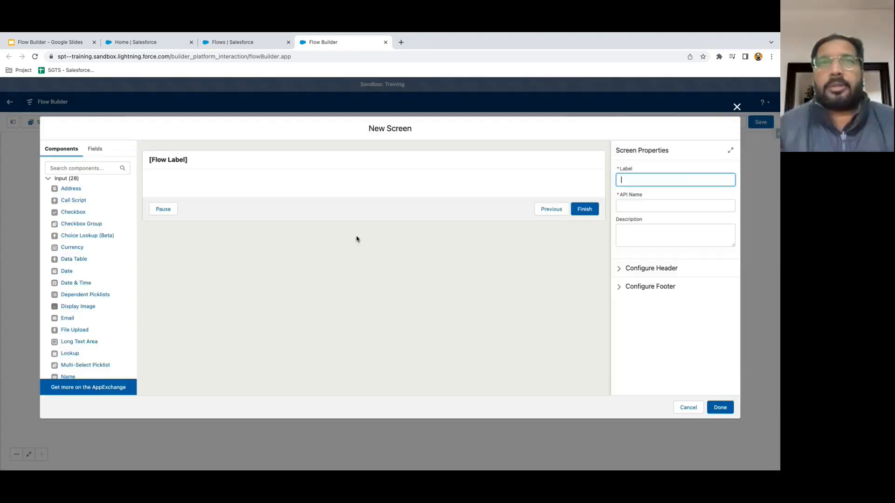
- Search components for 'text' and add First Name and Last Name text inputs
left_click(93, 169)
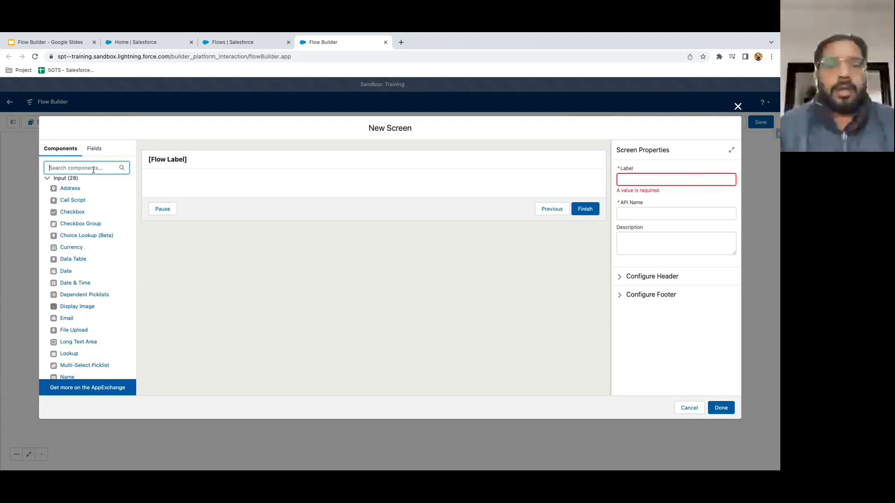
type("text")
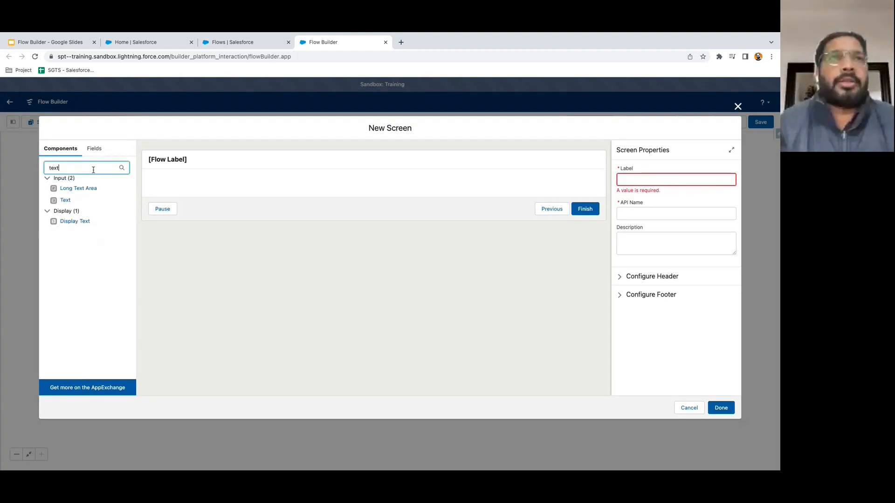
left_click(65, 201)
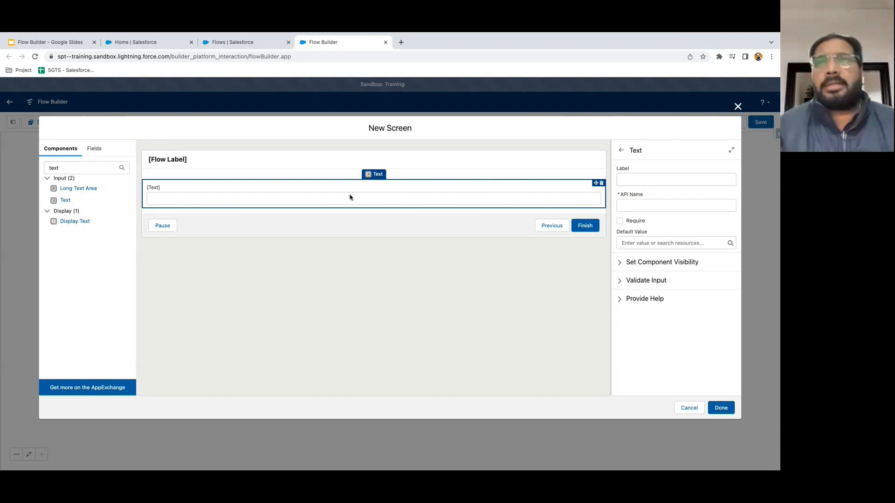
left_click(651, 179)
type("First Name")
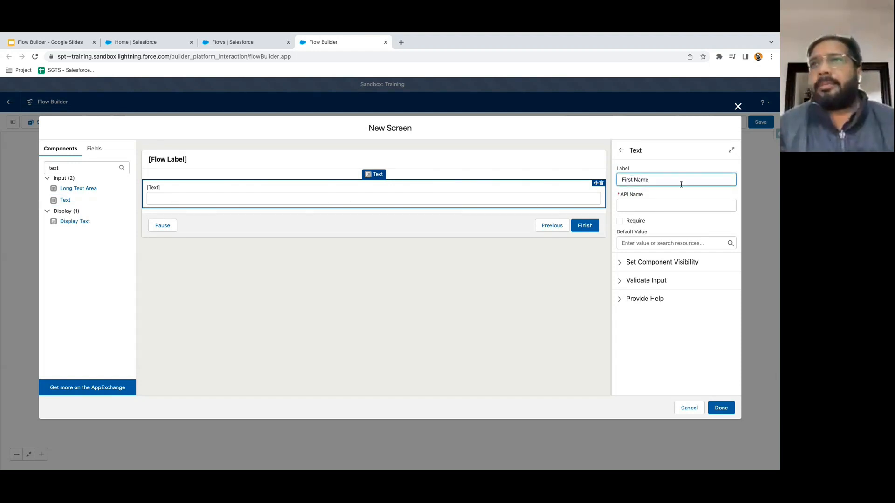
left_click(659, 198)
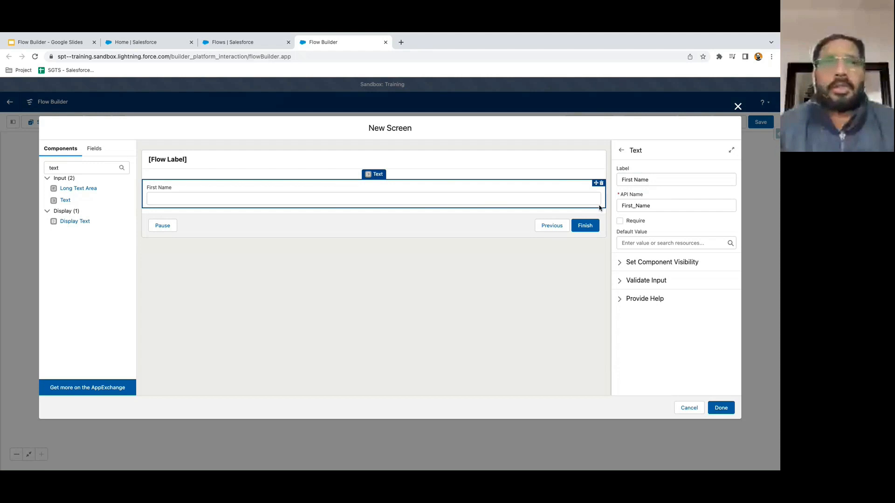
left_click(68, 202)
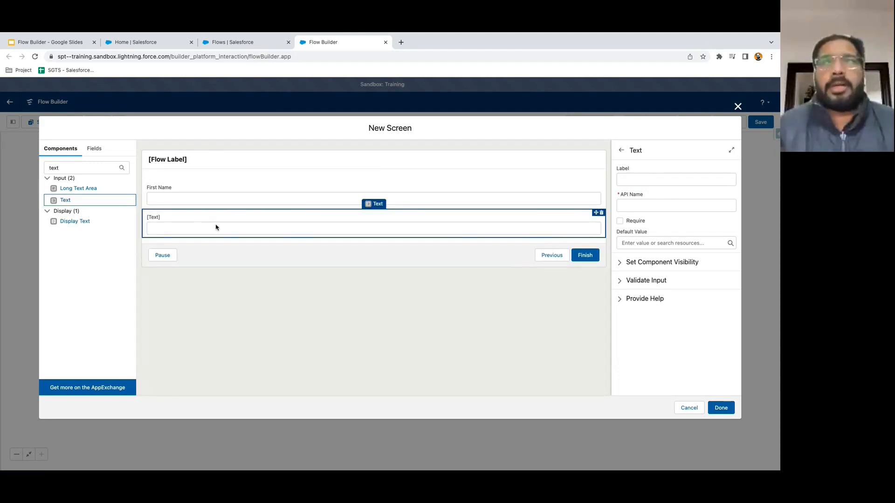
left_click(671, 179)
type("Last Name")
left_click(678, 196)
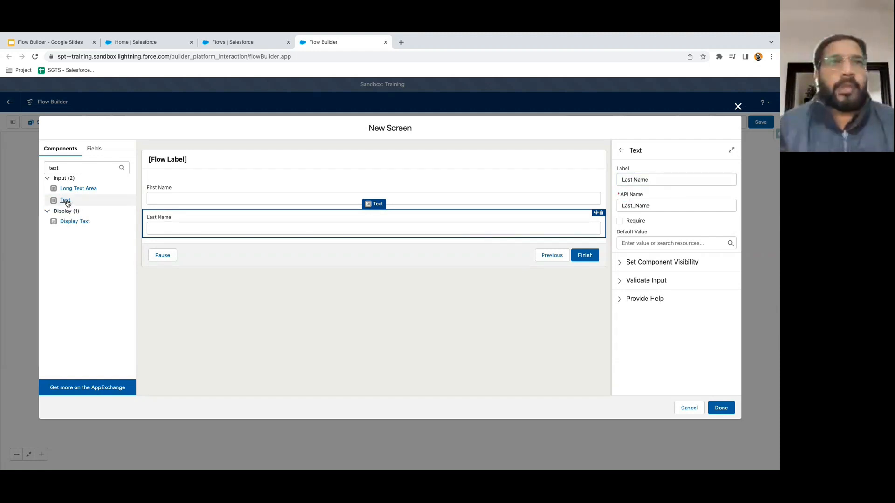
- Add an Email text input and mark Last Name as required
left_click(65, 201)
left_click(625, 176)
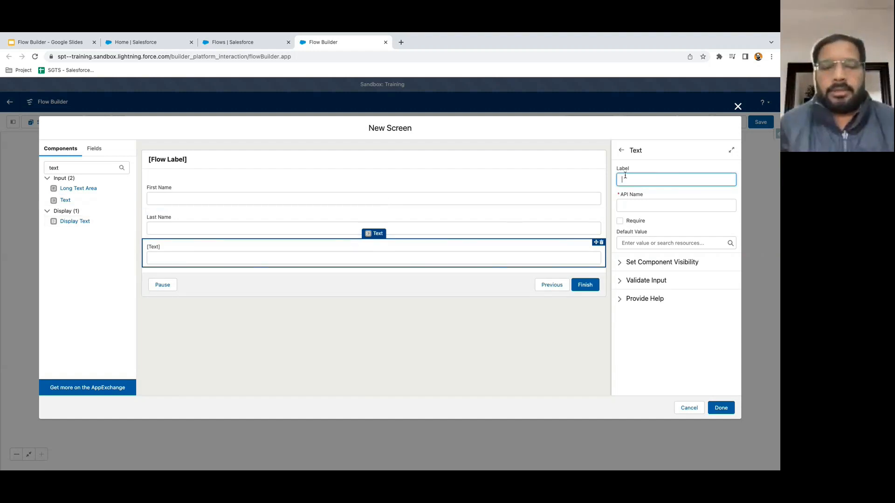
type("Email")
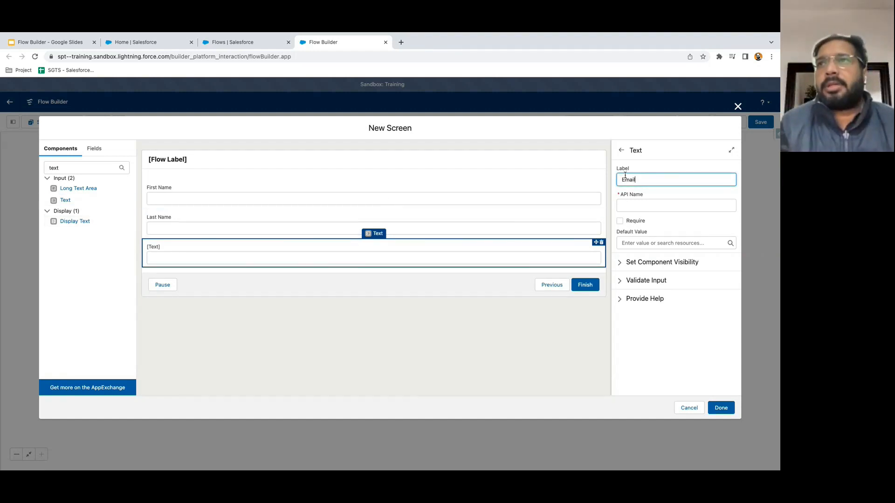
left_click(656, 220)
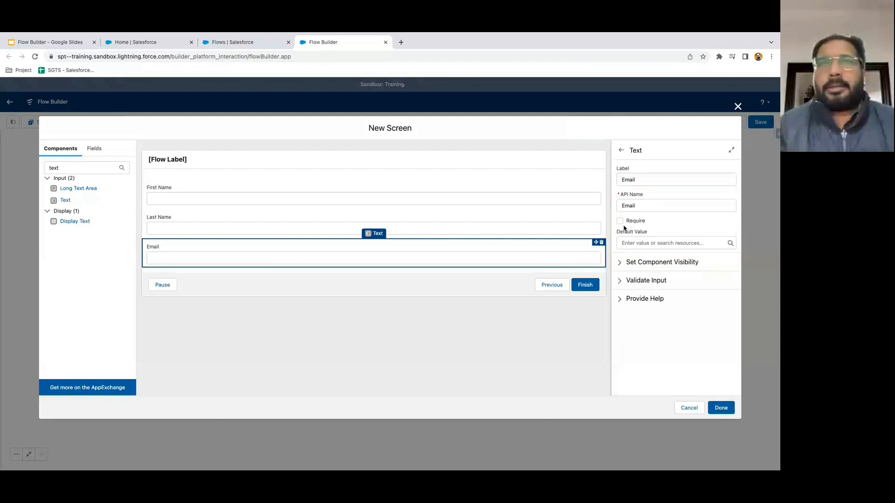
left_click(530, 226)
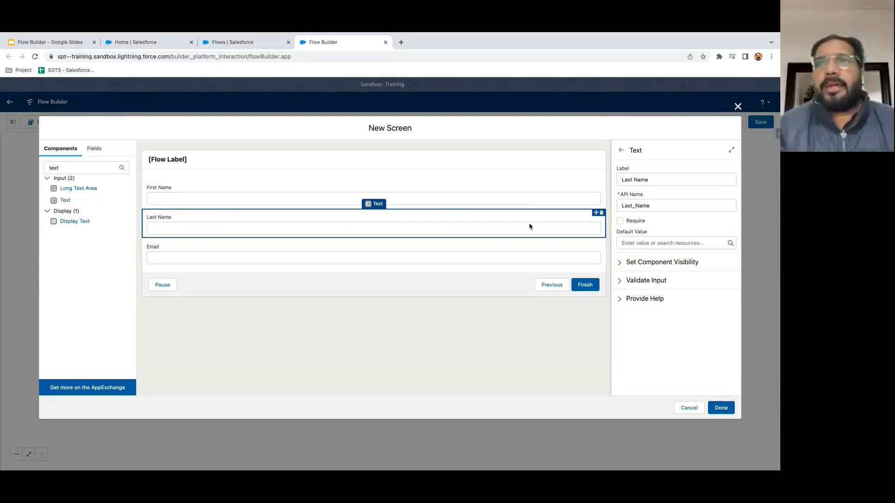
left_click(621, 222)
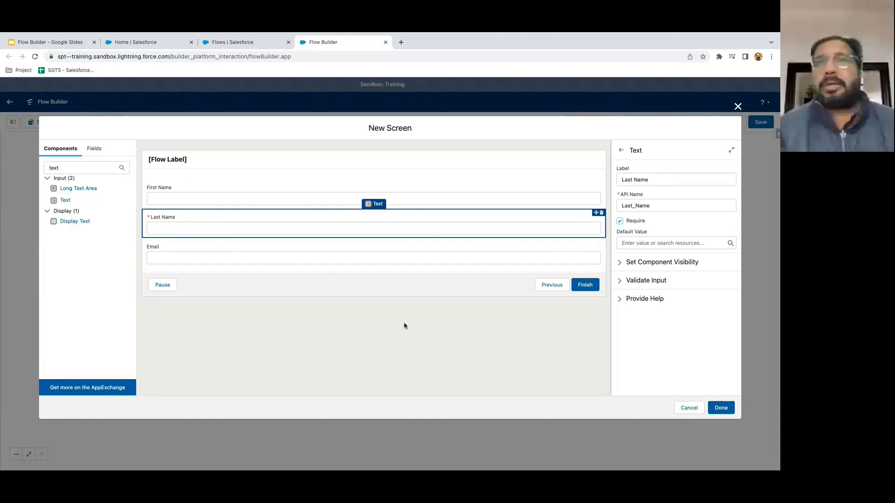
- Label the screen 'Contact Info' (API name Contact_Info) to clear the validation error
left_click(420, 324)
left_click(721, 408)
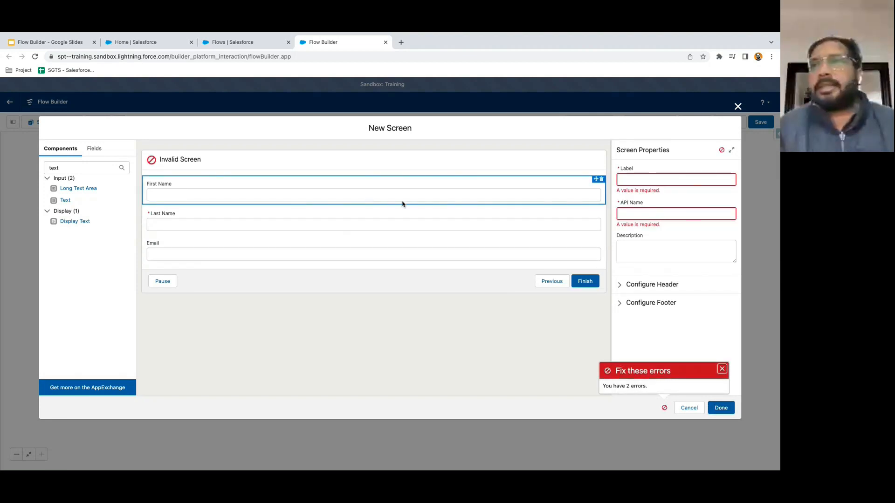
left_click(191, 161)
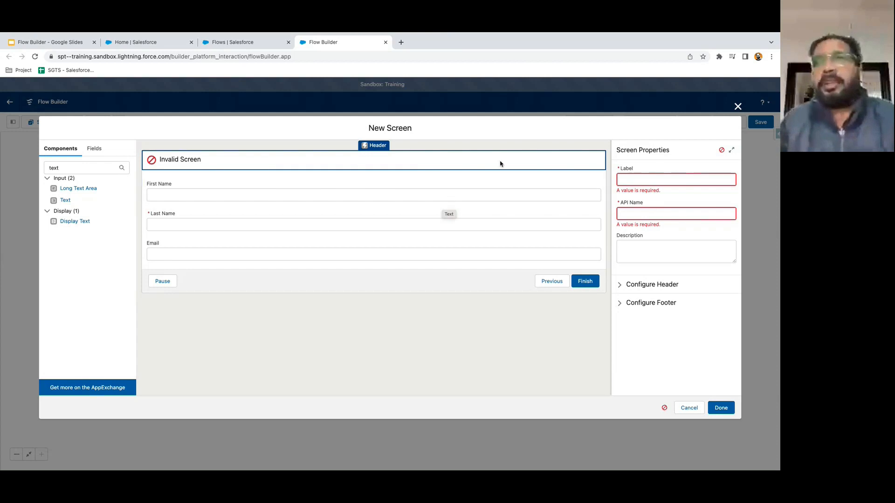
left_click(635, 183)
type("Con")
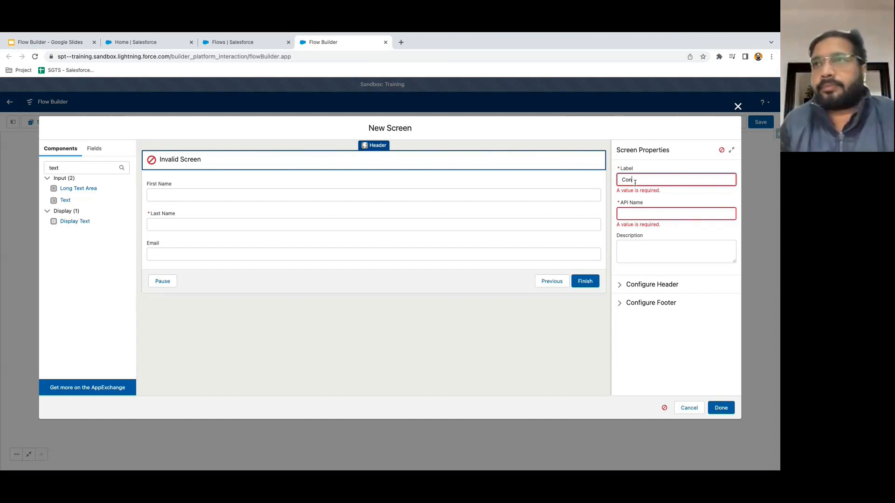
type("tact")
type(" Info")
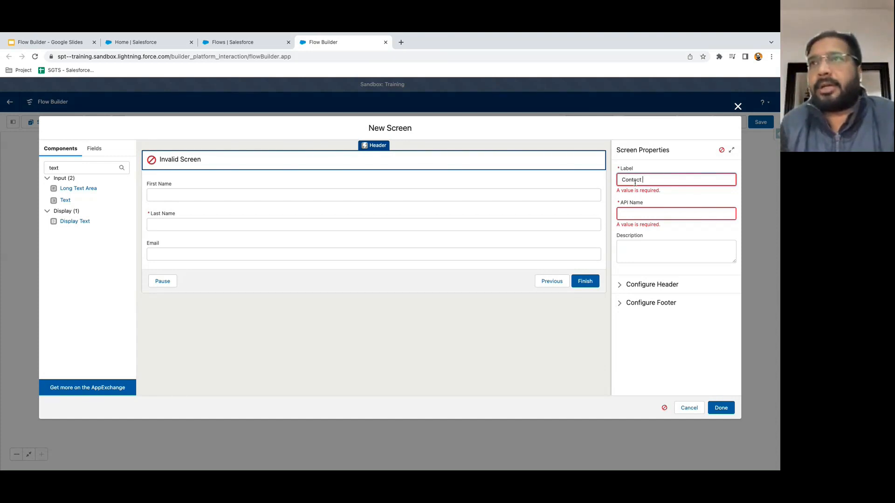
left_click(639, 208)
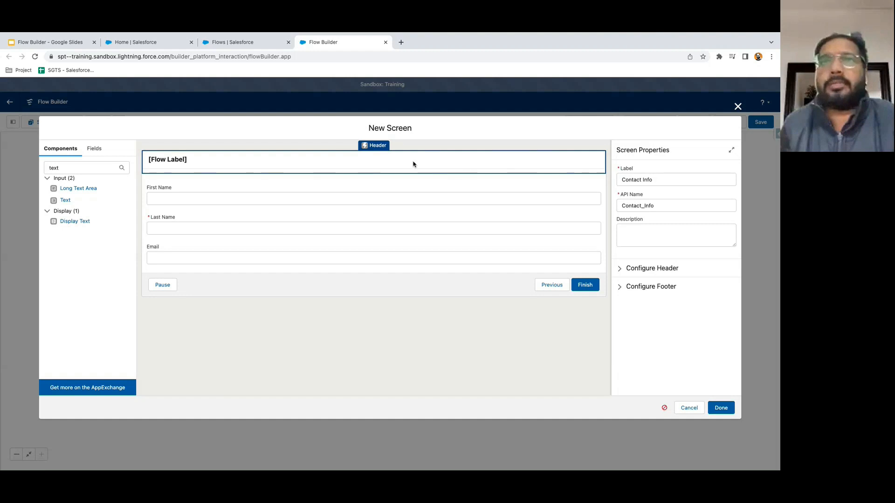
- Review the settings of the First Name, Last Name and Email inputs
left_click(372, 197)
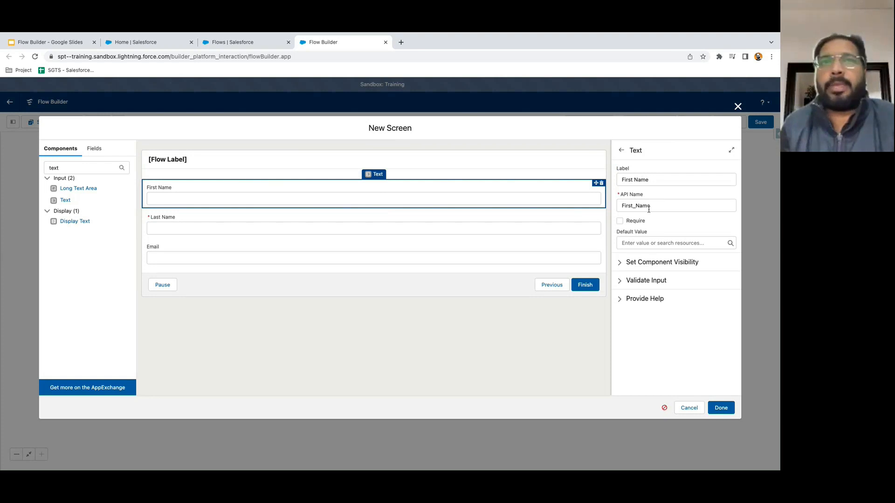
left_click(562, 223)
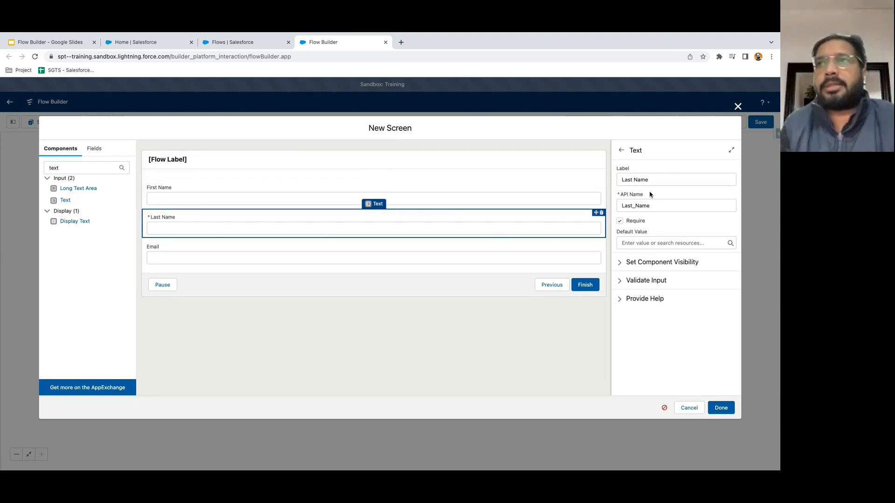
left_click(498, 256)
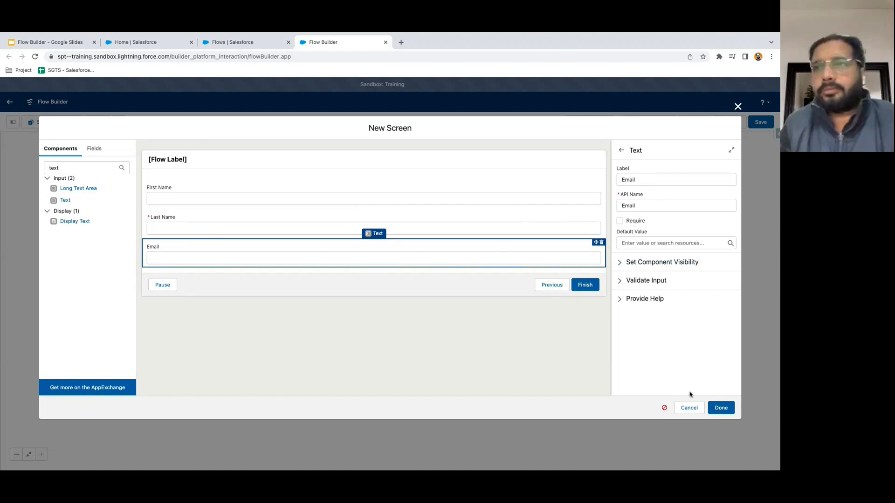
- Finish the Contact Info screen and browse the Data elements that can follow it
left_click(712, 410)
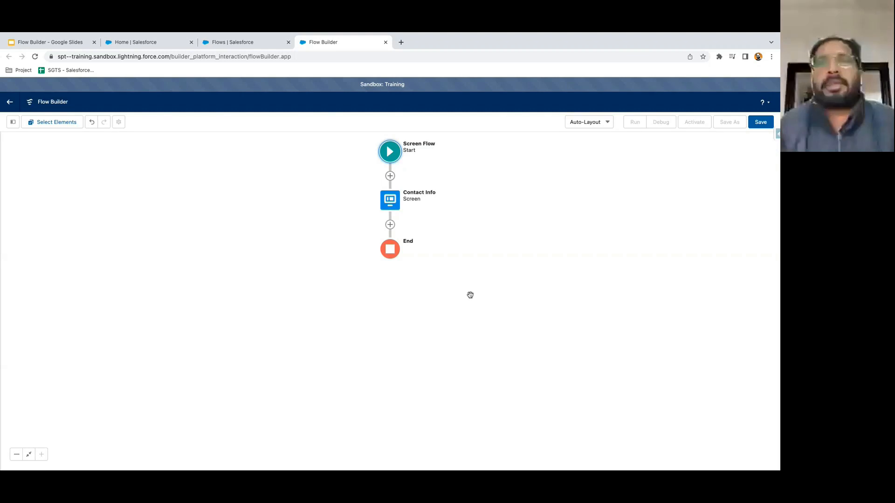
mouse_move(485, 259)
left_mouse_down()
mouse_move(486, 276)
mouse_move(478, 270)
left_mouse_up()
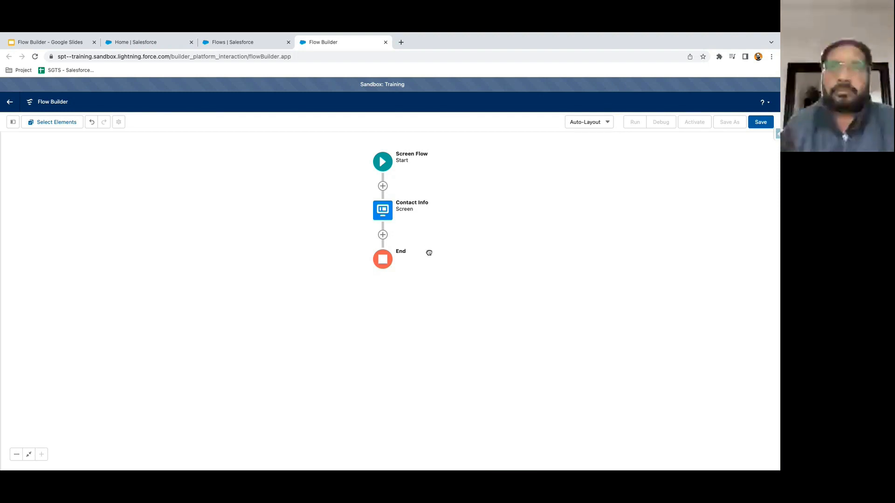
left_click(382, 236)
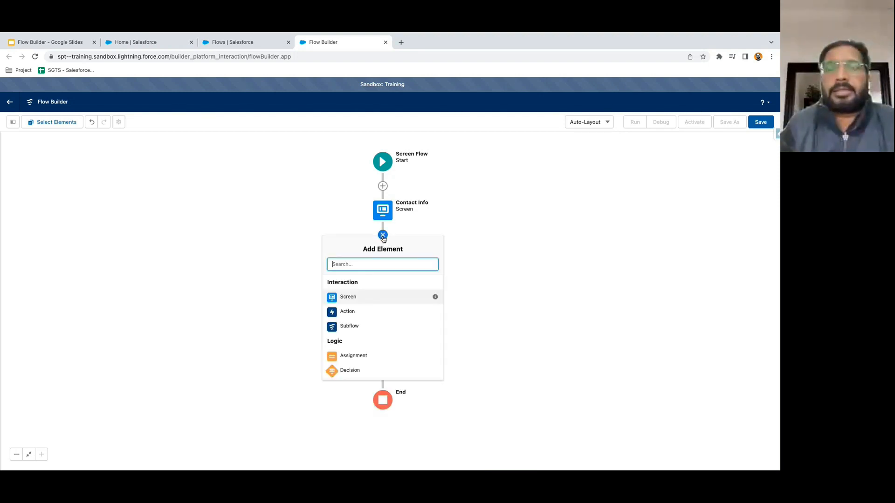
scroll(379, 322, "down", 5)
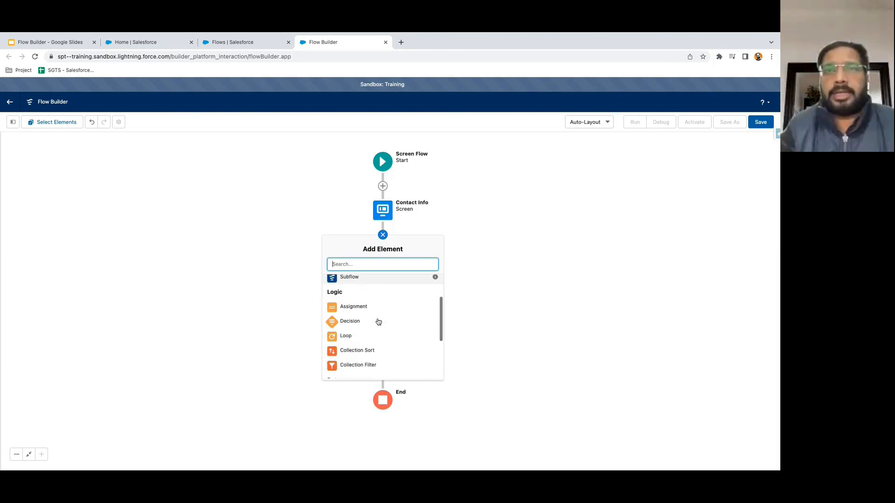
scroll(378, 322, "down", 2)
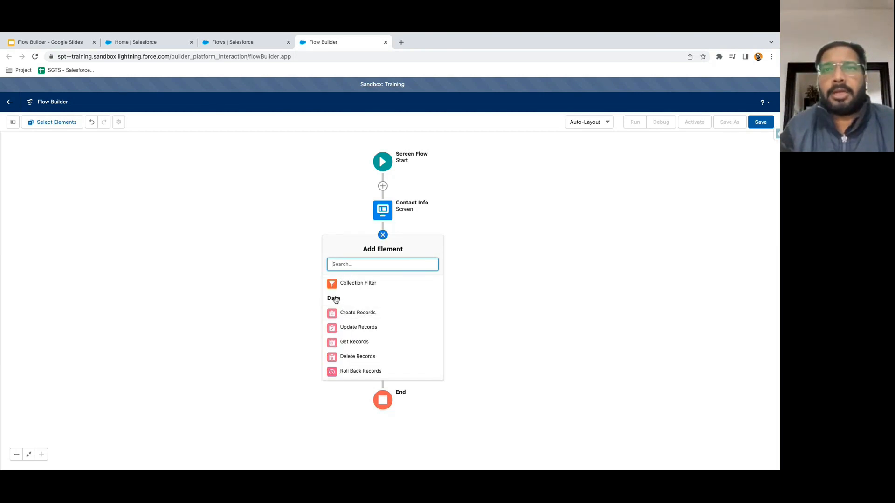
- Add a Create Records element labelled 'Create Contact' (API name Create_Contact)
left_click(363, 317)
type("Create")
type("Contact")
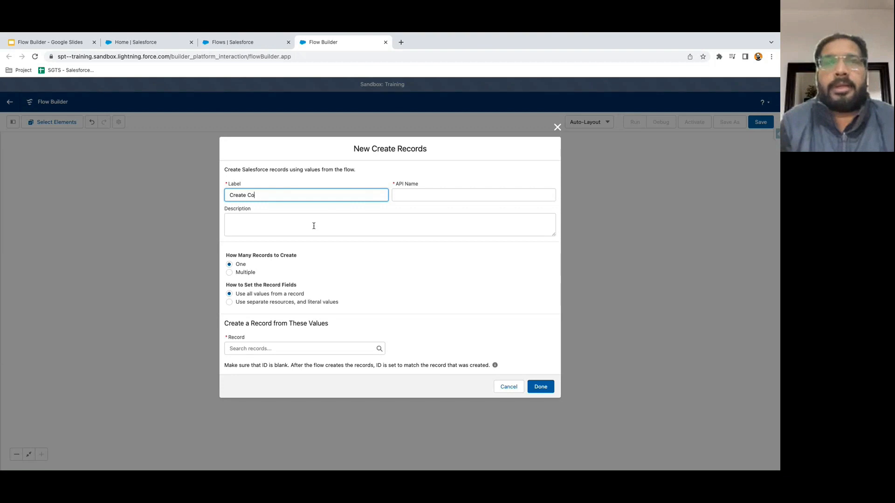
left_click(444, 196)
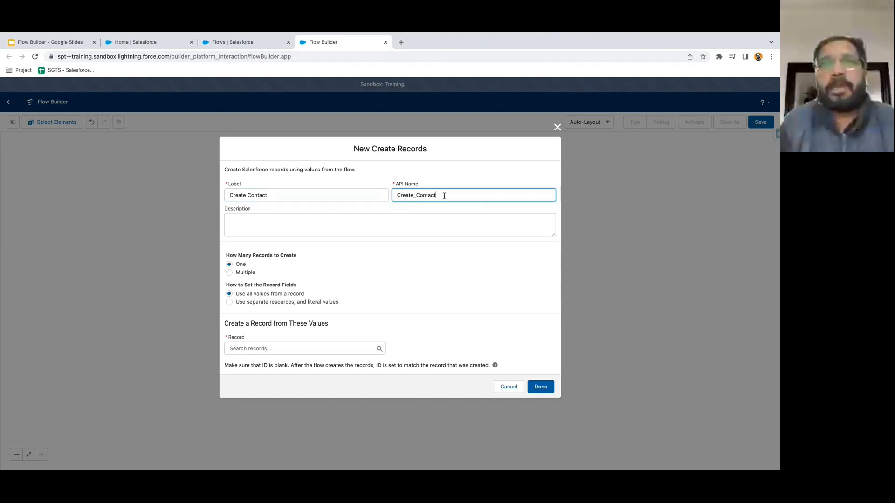
left_click(315, 278)
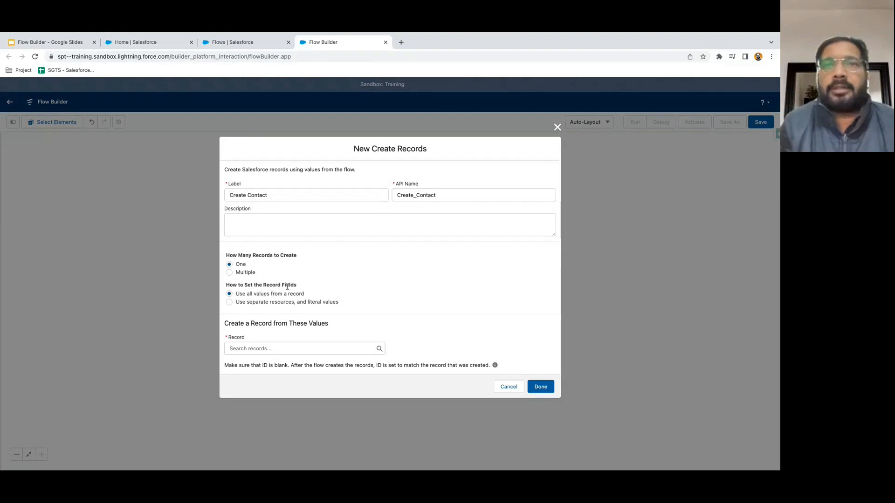
- Set it to use separate resources and values, creating a Contact record
left_click(262, 303)
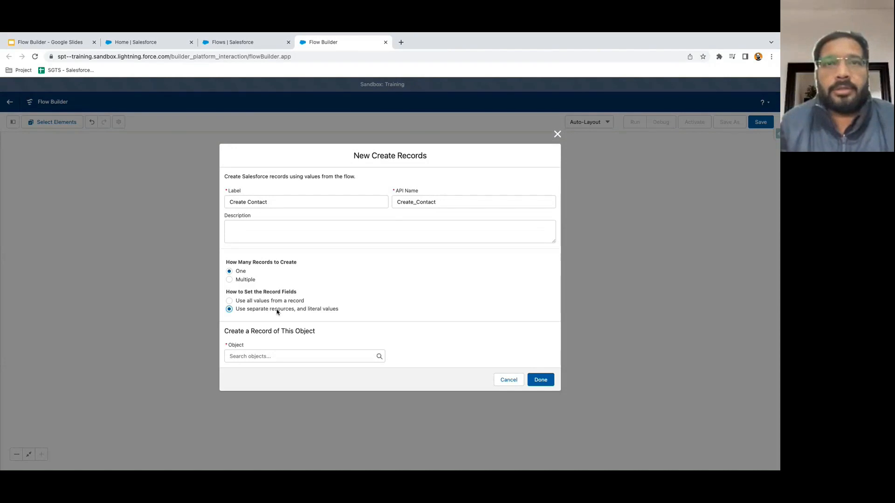
left_click(266, 356)
type("contact")
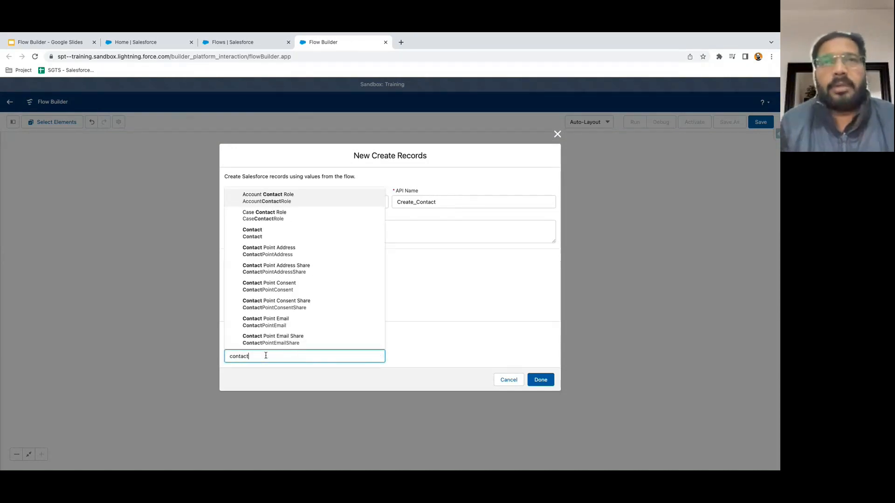
left_click(249, 233)
left_click(414, 308)
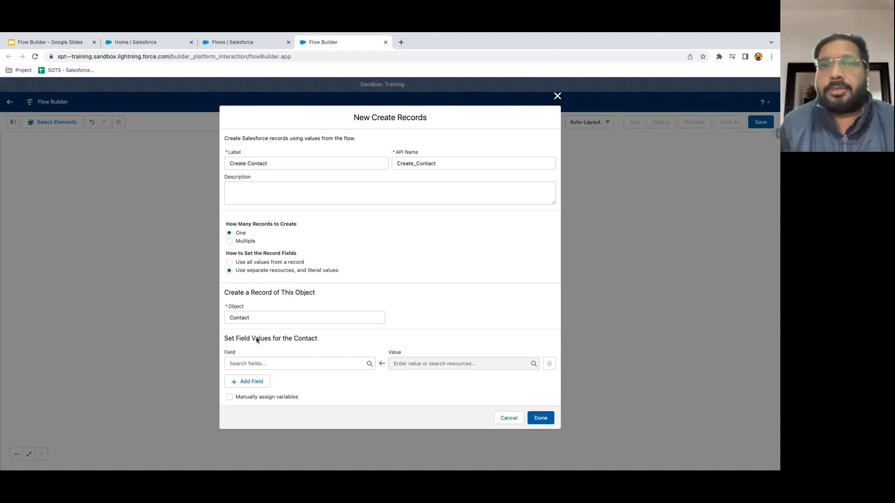
- Map the Contact FirstName field to the First_Name screen input
left_click(301, 364)
type("first")
left_click(276, 278)
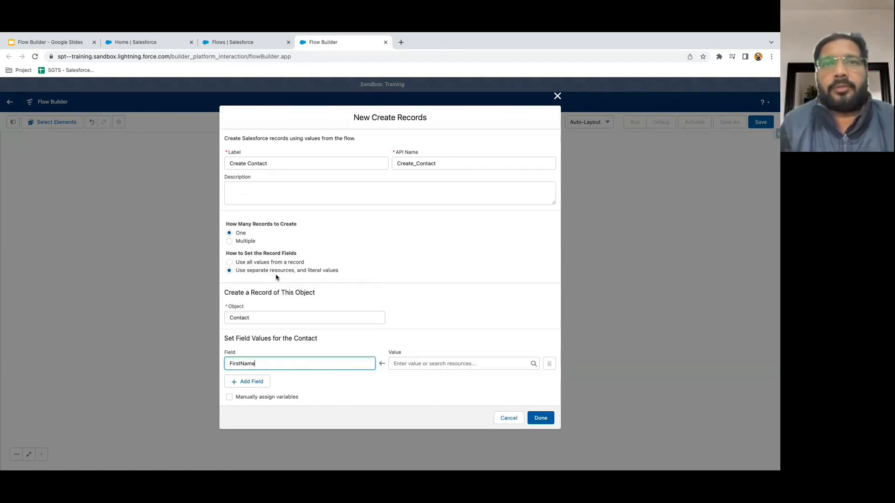
left_click(285, 352)
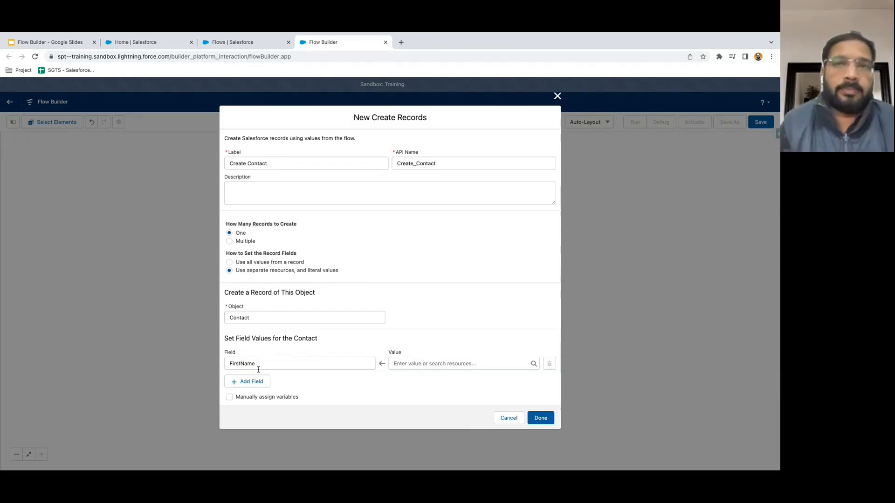
left_click(408, 363)
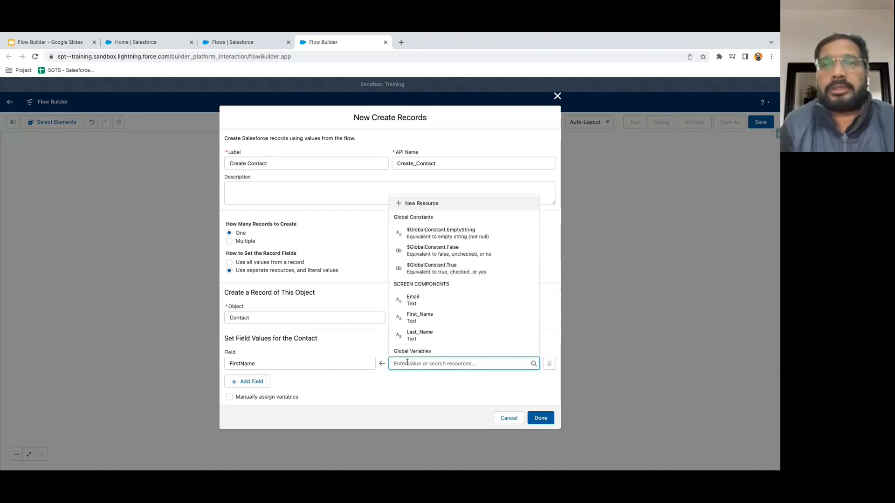
type("First")
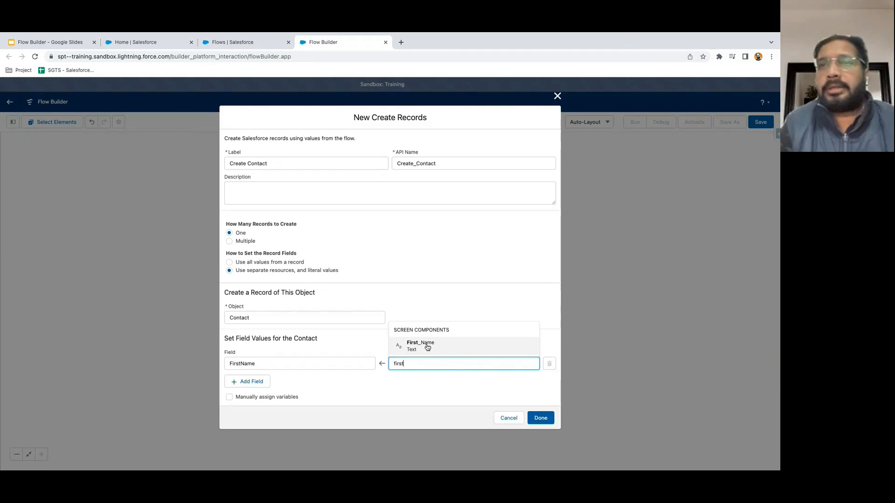
left_click(422, 346)
left_click(416, 378)
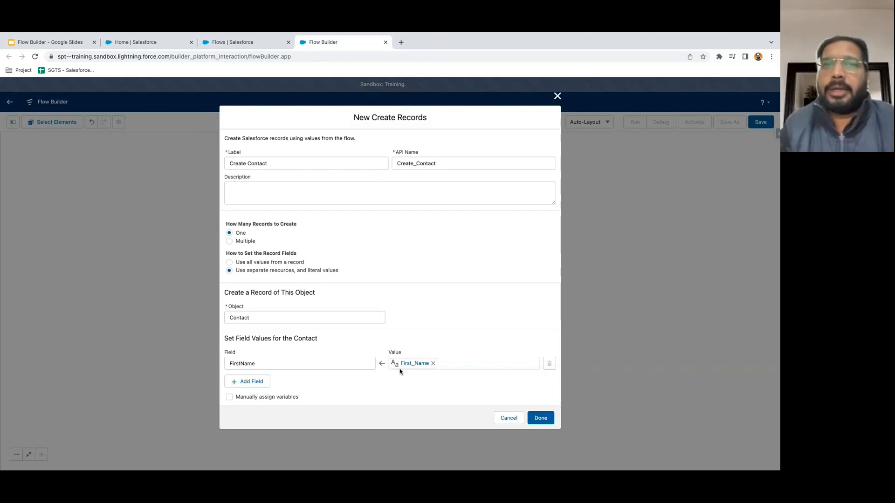
- Add a second row mapping LastName to the Last_Name screen input
left_click(251, 381)
left_click(257, 373)
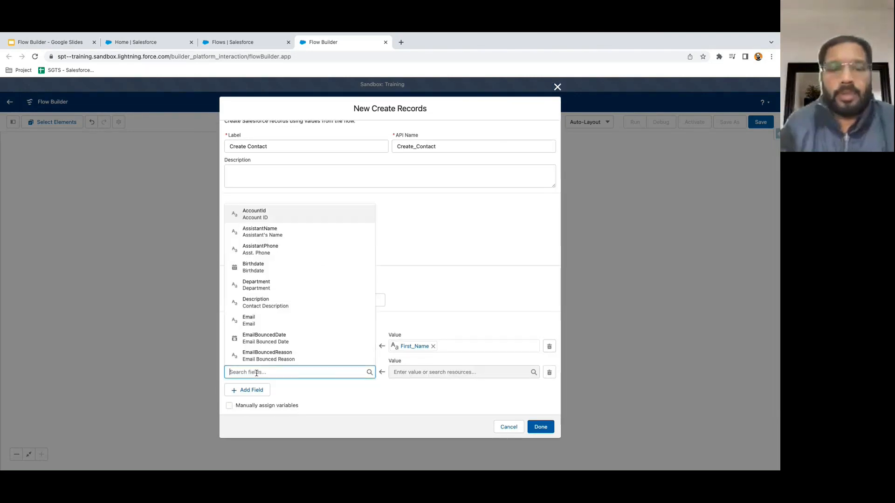
type("lastname")
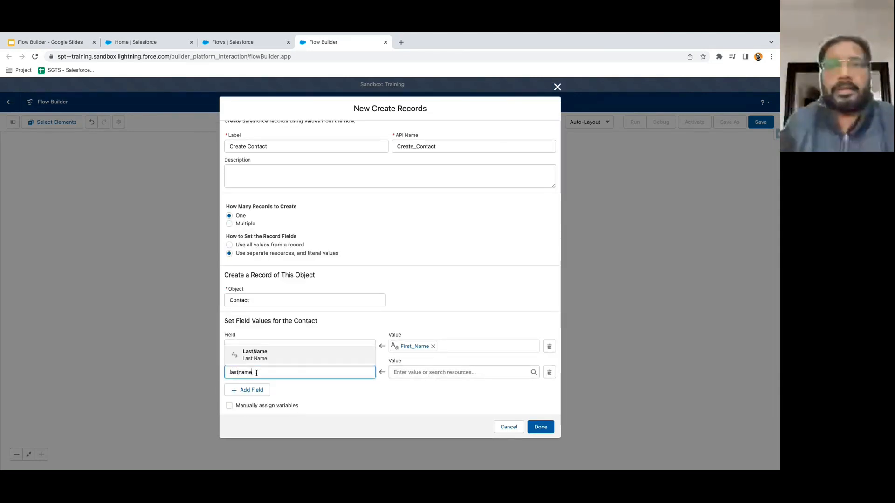
left_click(274, 357)
left_click(421, 373)
type("last")
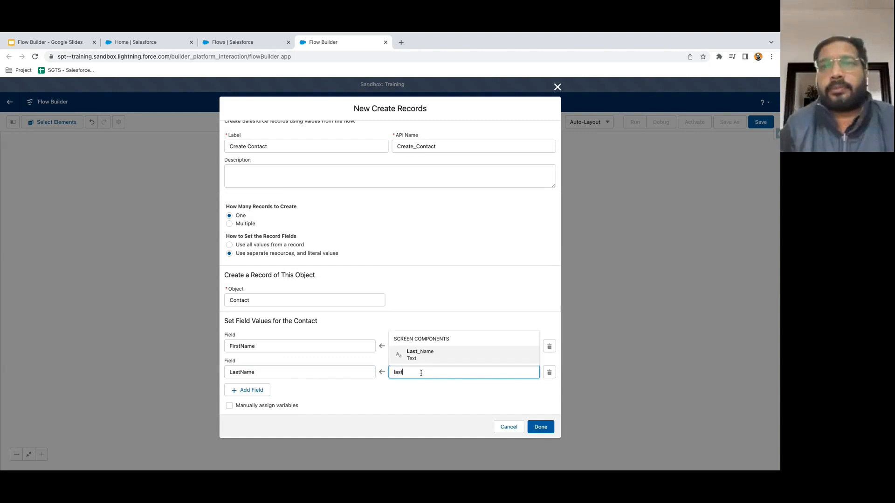
left_click(431, 364)
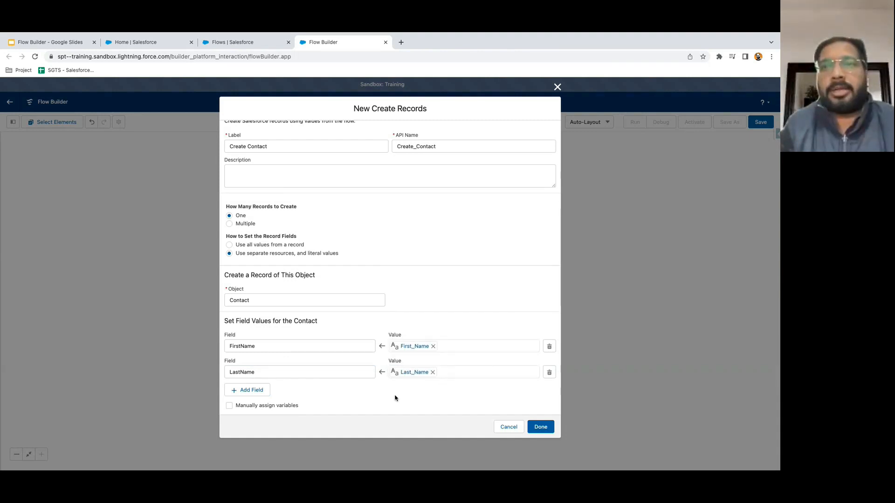
- Add a third row mapping Email to the Email screen input and finish the element
left_click(253, 390)
scroll(254, 390, "down", 1)
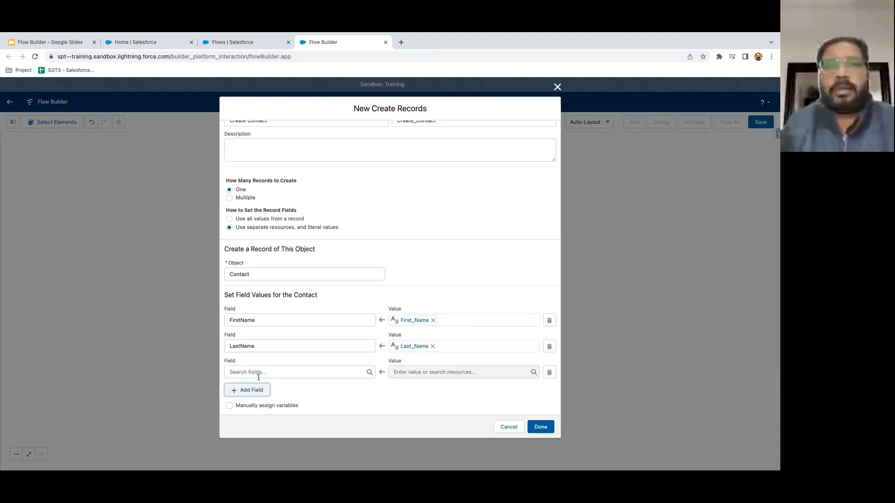
left_click(256, 372)
type("email")
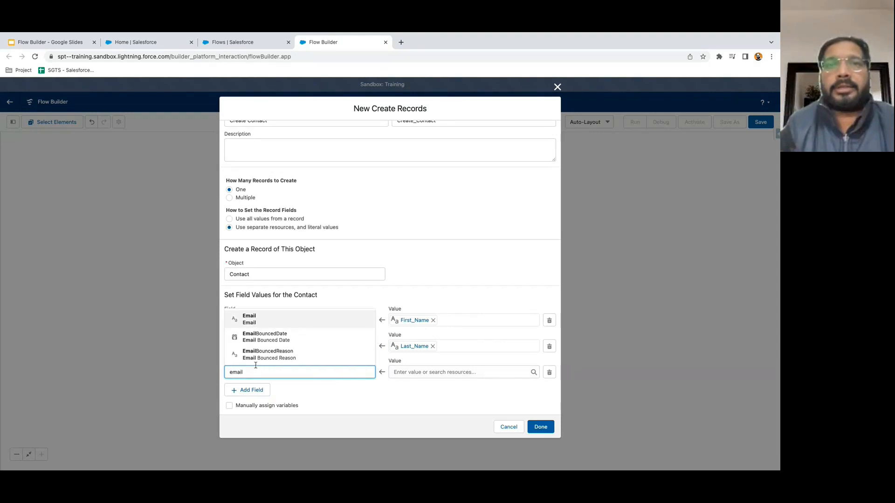
left_click(256, 322)
left_click(404, 373)
type("email")
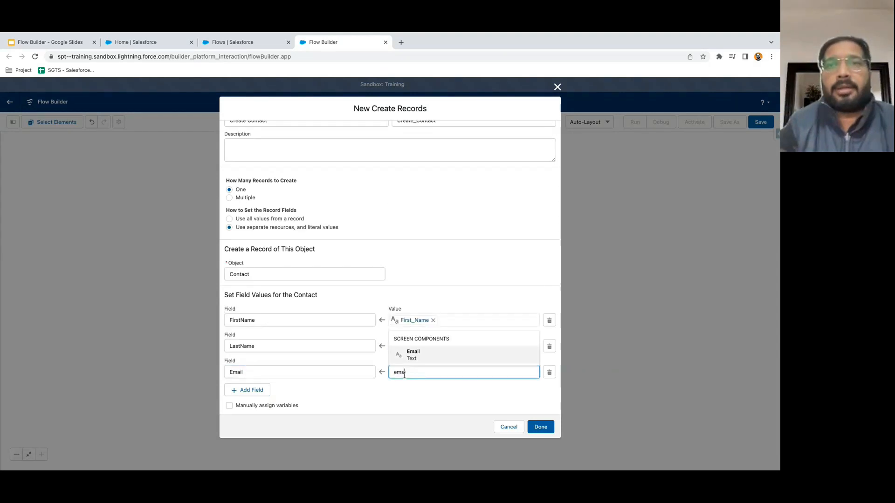
left_click(418, 358)
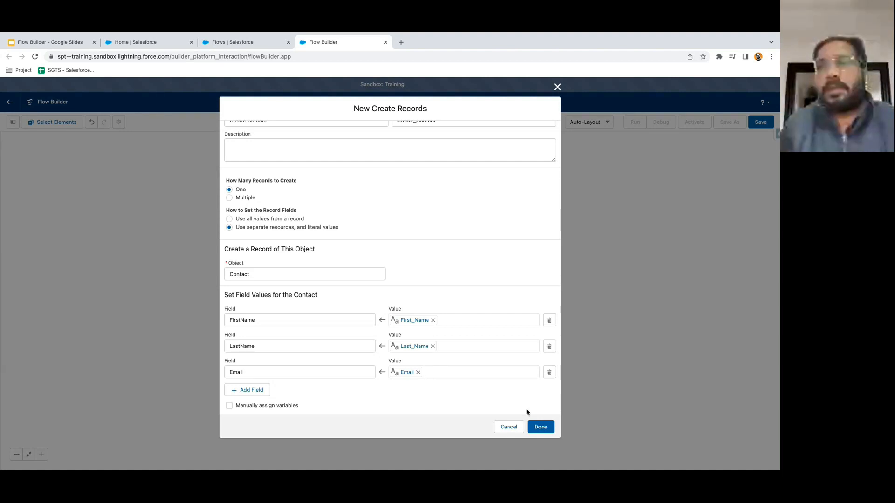
left_click(540, 426)
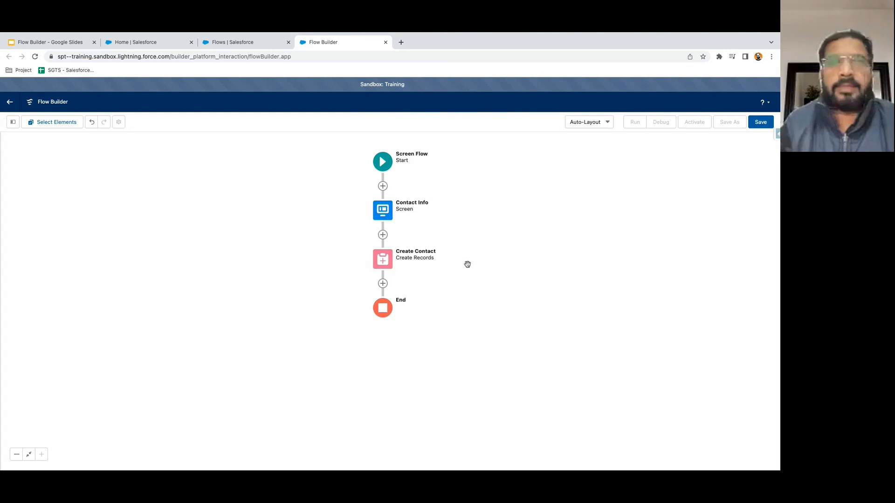
double_click(384, 217)
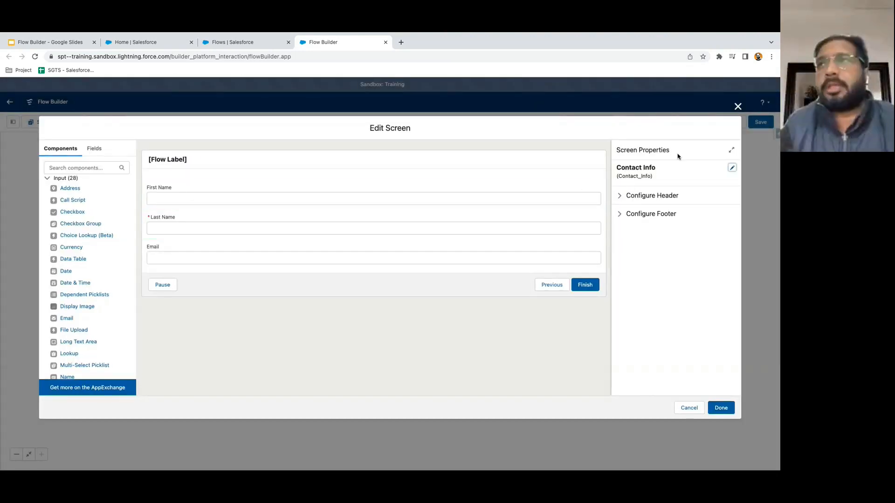
left_click(738, 107)
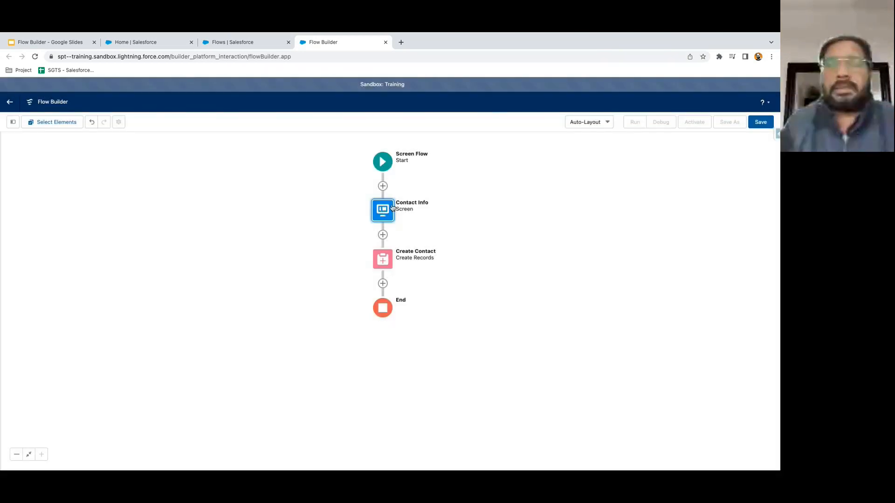
double_click(390, 260)
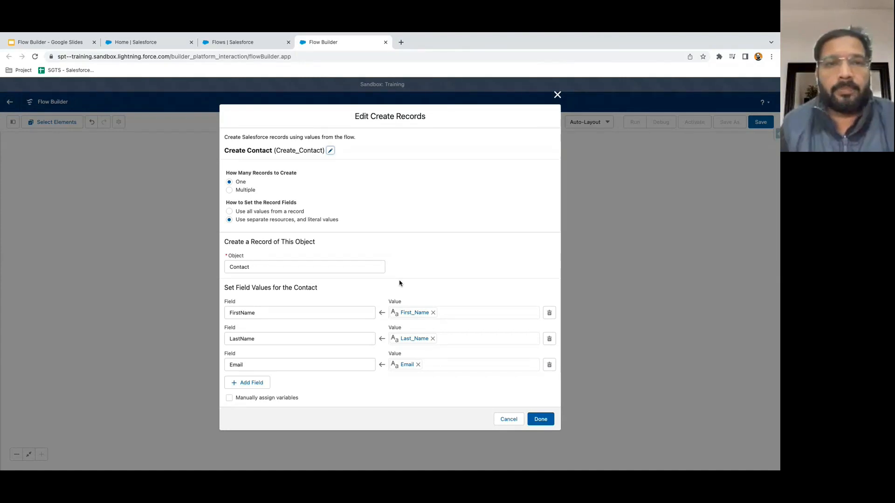
left_click(557, 94)
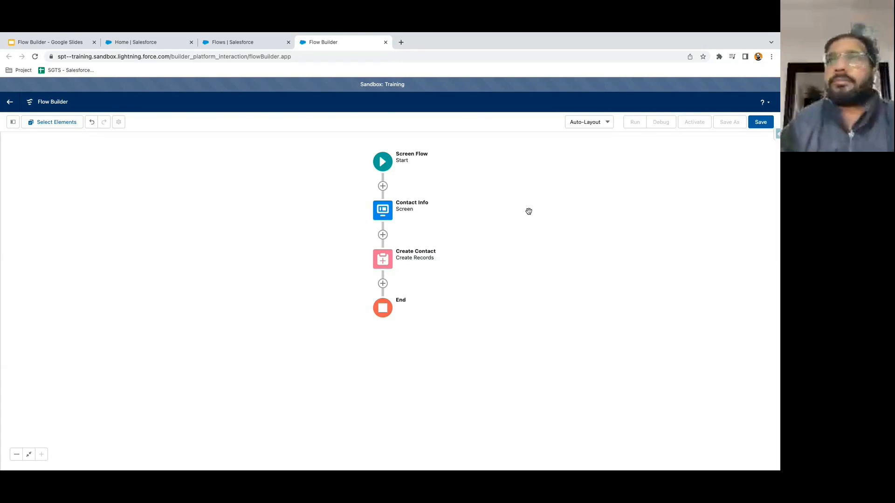
- Save the flow labelled 'Create Contact through Home Page' with its auto-generated API name
left_click(761, 123)
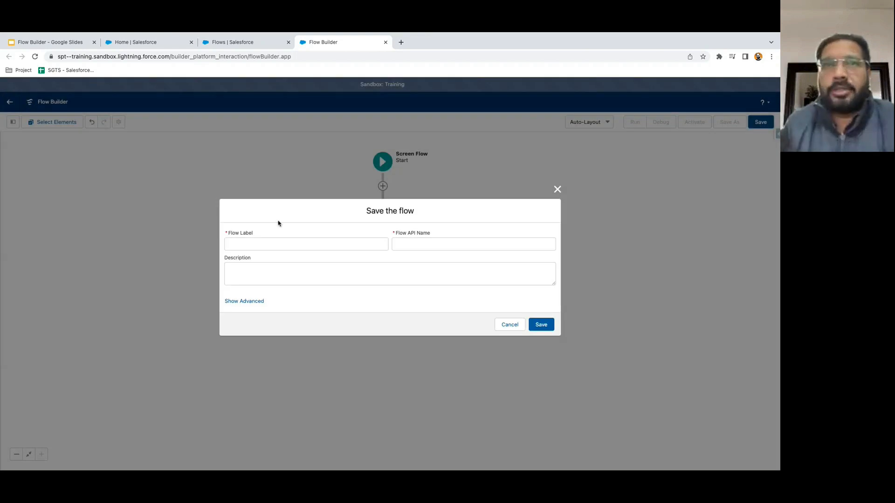
left_click(245, 243)
type("Create Contact ")
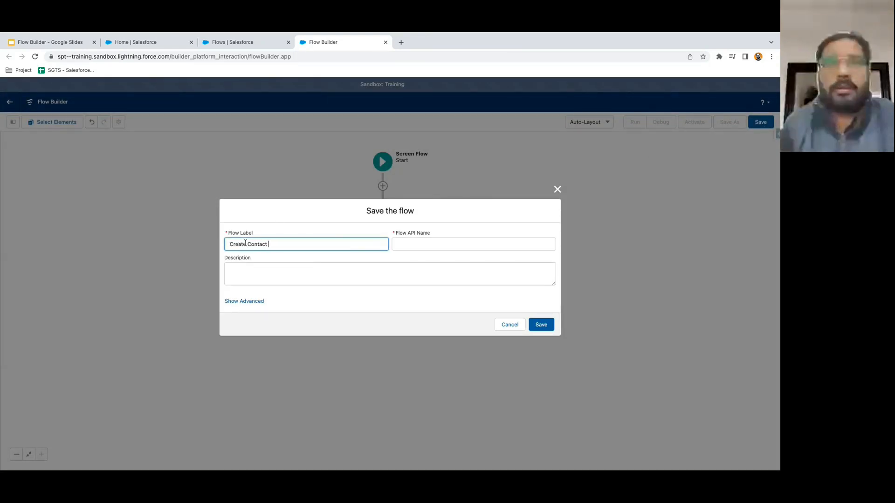
type("through Home ")
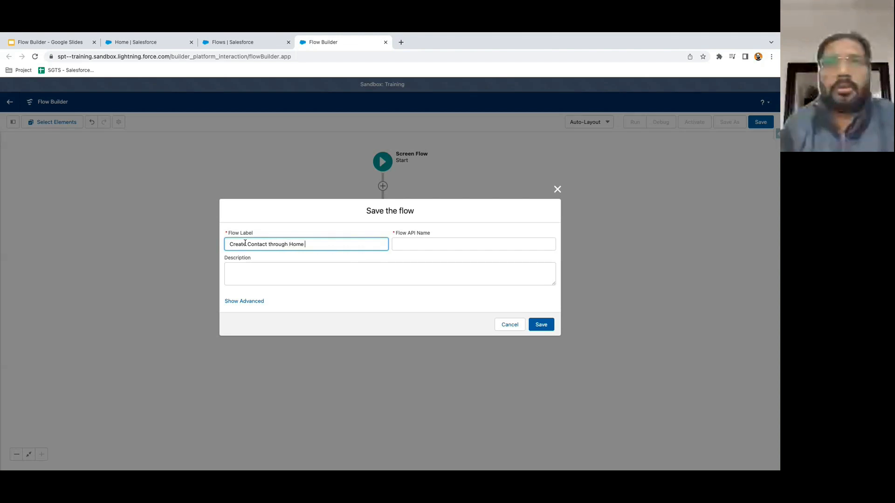
type("Page")
left_click(337, 269)
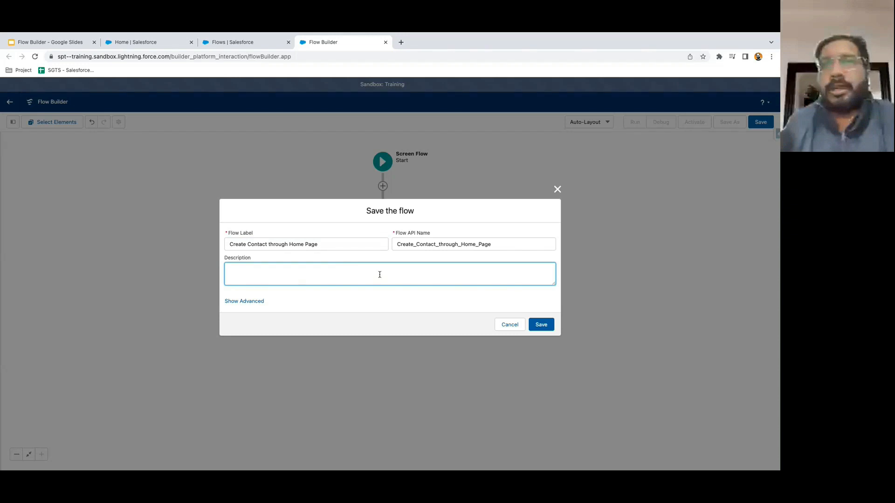
left_click(552, 330)
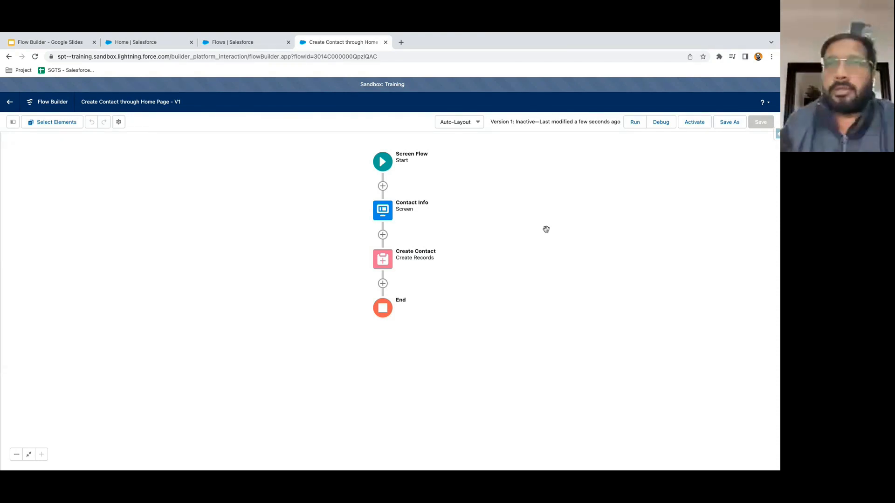
- Launch a debug run of the flow from the Debug dialog
left_click(662, 122)
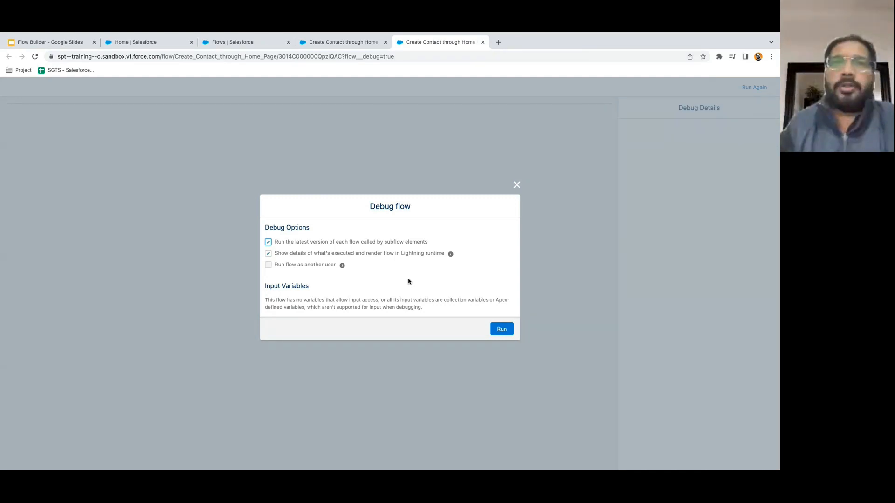
left_click(503, 330)
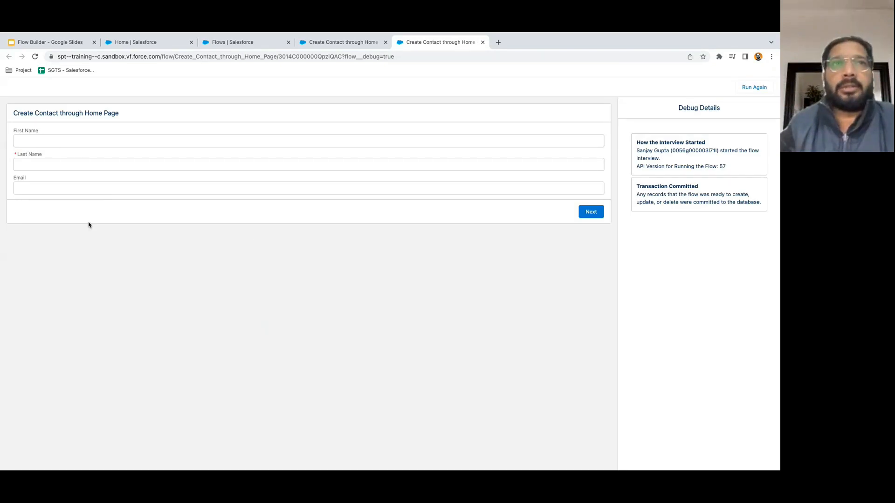
- Try advancing the Contact Info screen with Last Name left empty
left_click(27, 140)
key("Tab")
left_click(34, 190)
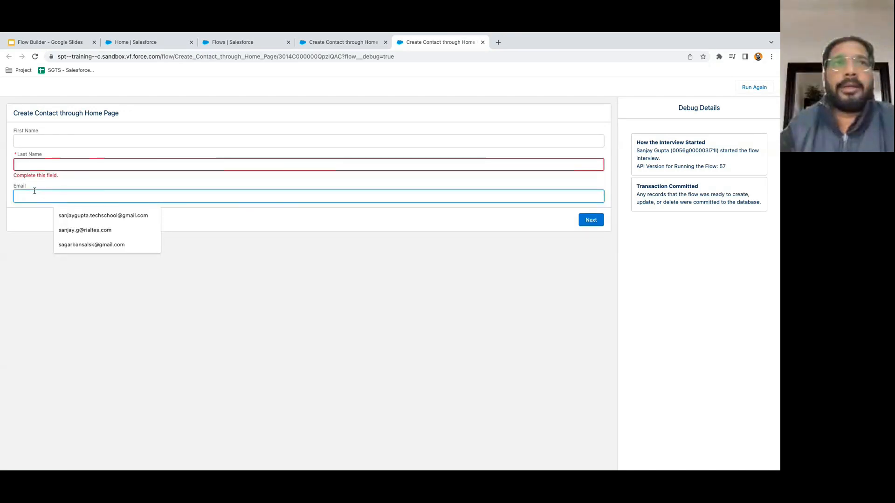
left_click(65, 179)
left_click(575, 224)
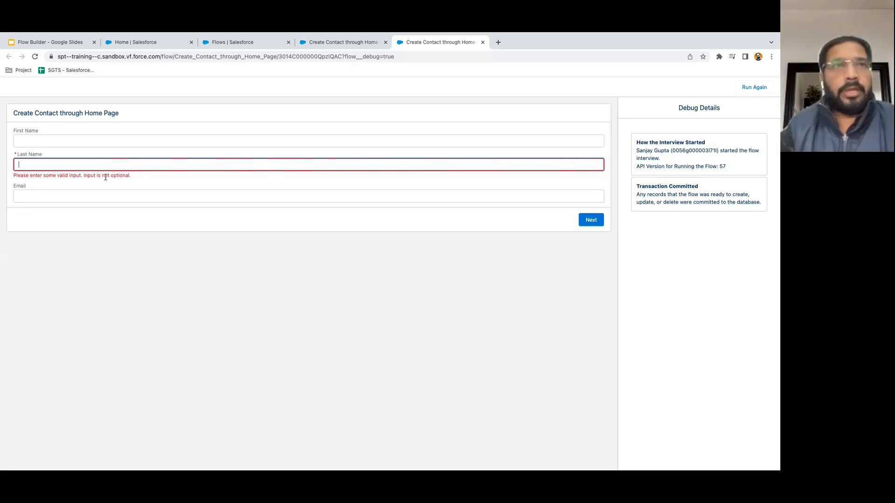
- Enter the test contact's first name, last name and e-mail, then submit the screen
left_click(43, 140)
key("Tab")
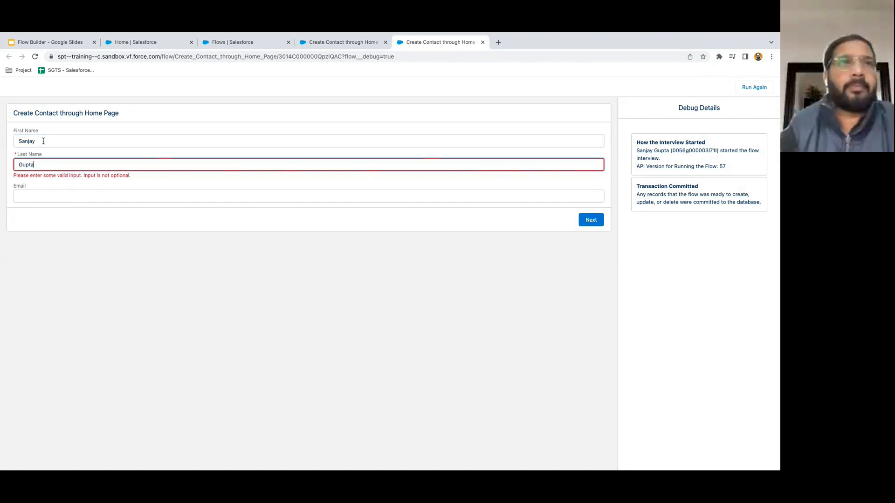
left_click(41, 201)
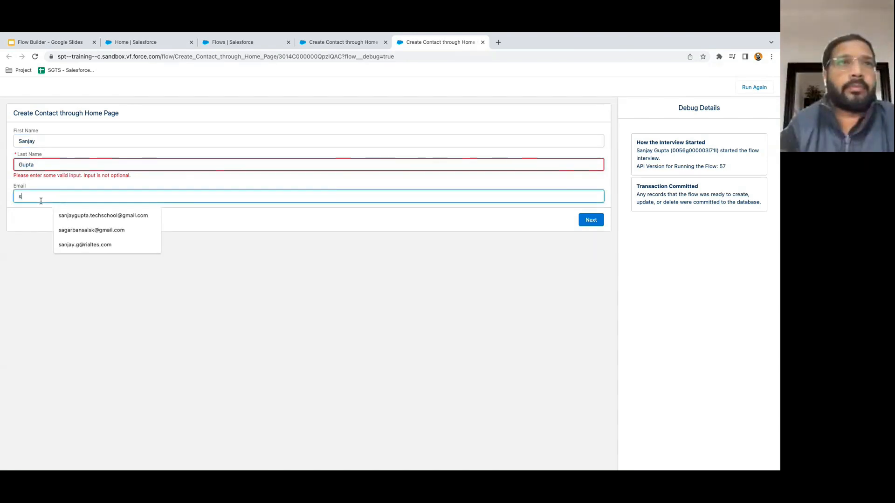
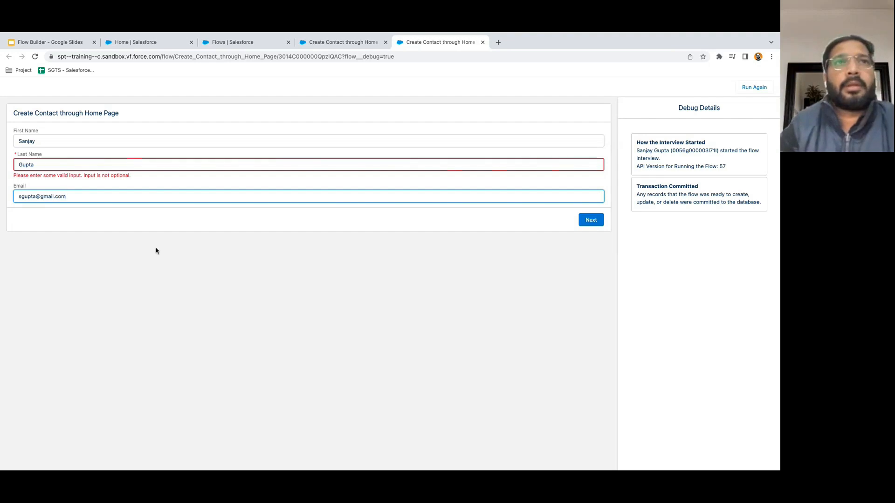
left_click(384, 237)
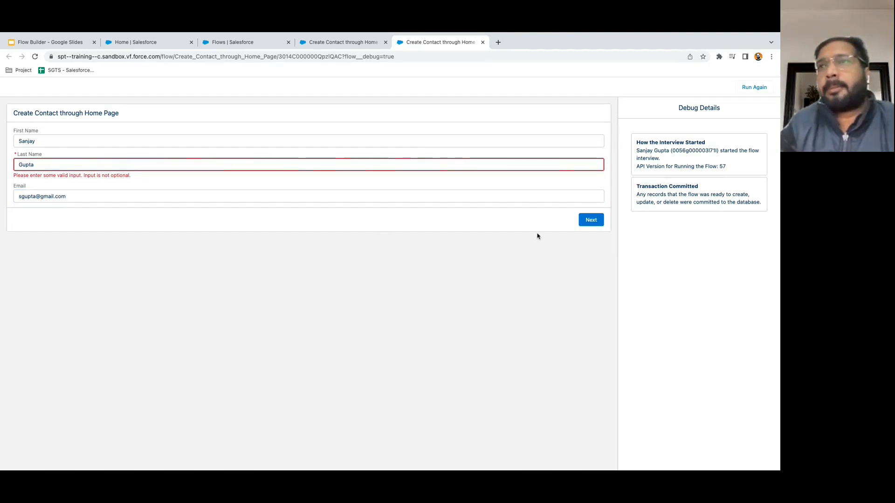
left_click(590, 221)
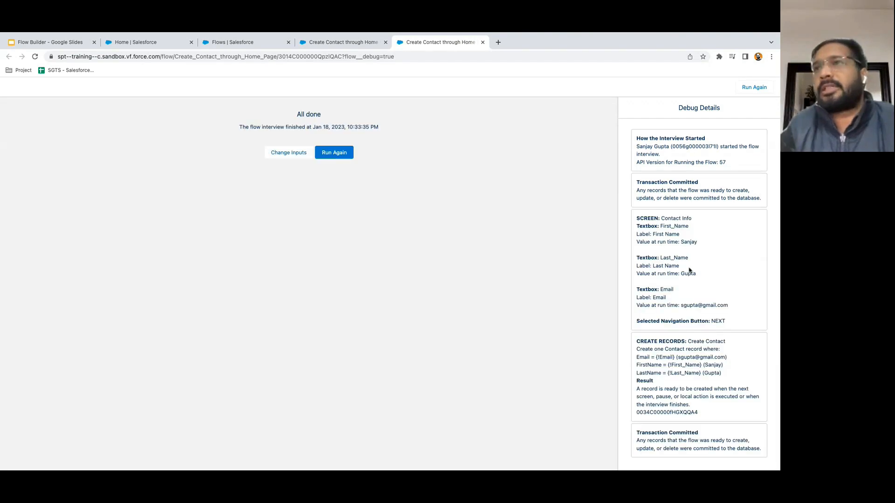
- Highlight the first name, last name and email values captured in the debug log
scroll(689, 271, "up", 5)
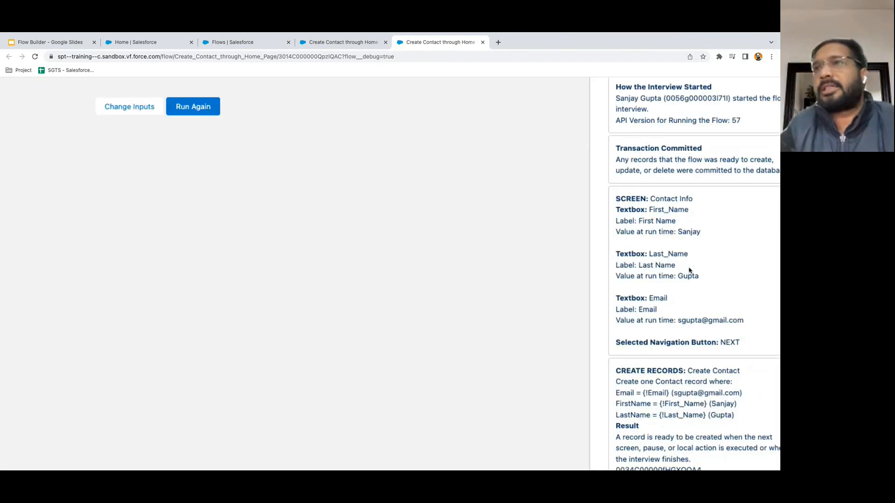
scroll(689, 271, "down", 1)
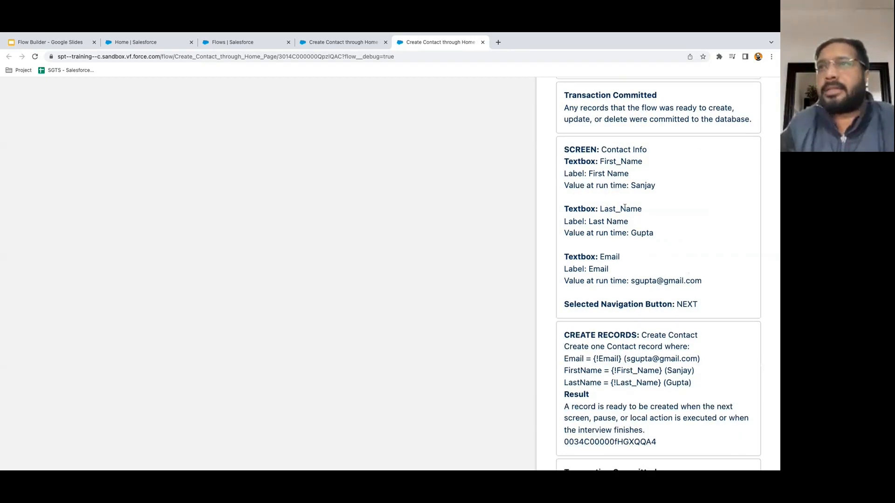
double_click(637, 186)
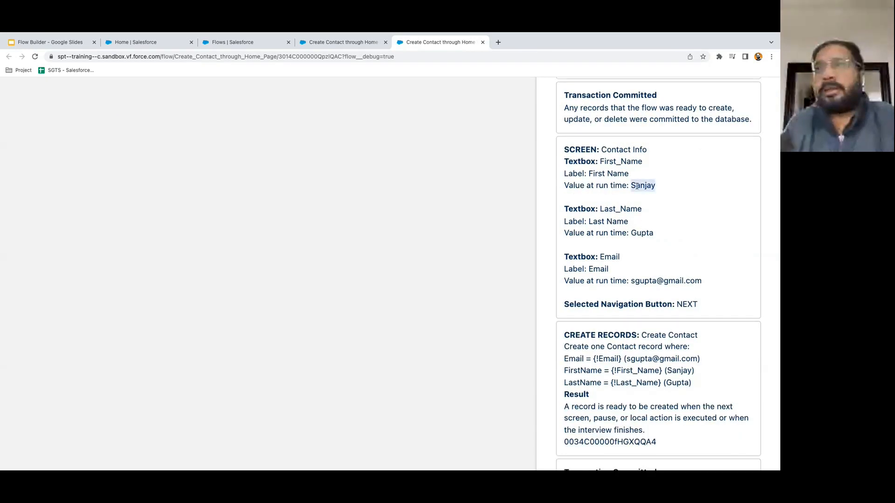
double_click(641, 233)
left_click(653, 267)
left_click_drag(631, 283, 734, 272)
left_click(706, 289)
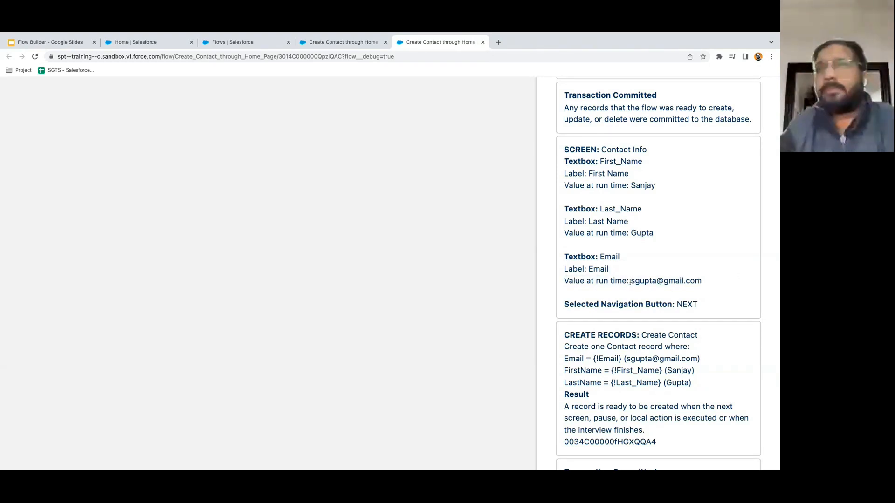
left_click_drag(631, 282, 695, 281)
left_click(703, 280)
- Highlight the CREATE RECORDS field assignments and the Result note in the log
scroll(703, 280, "down", 1)
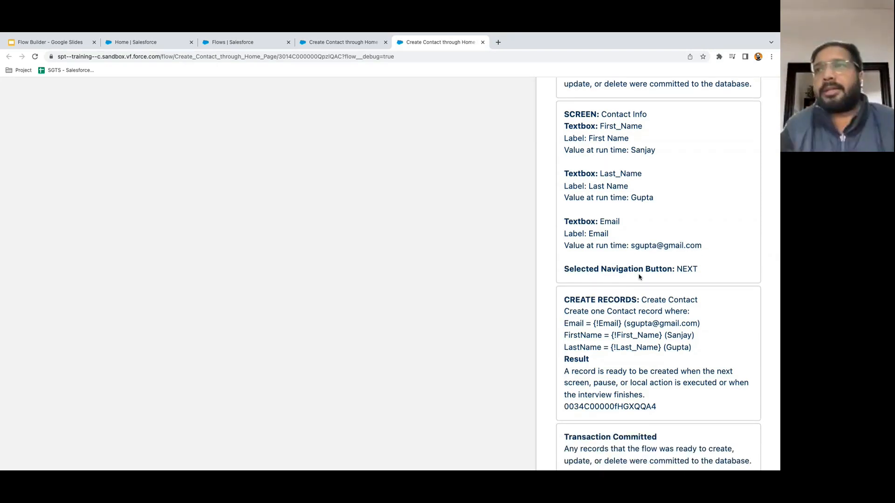
scroll(696, 277, "down", 1)
scroll(696, 277, "up", 3)
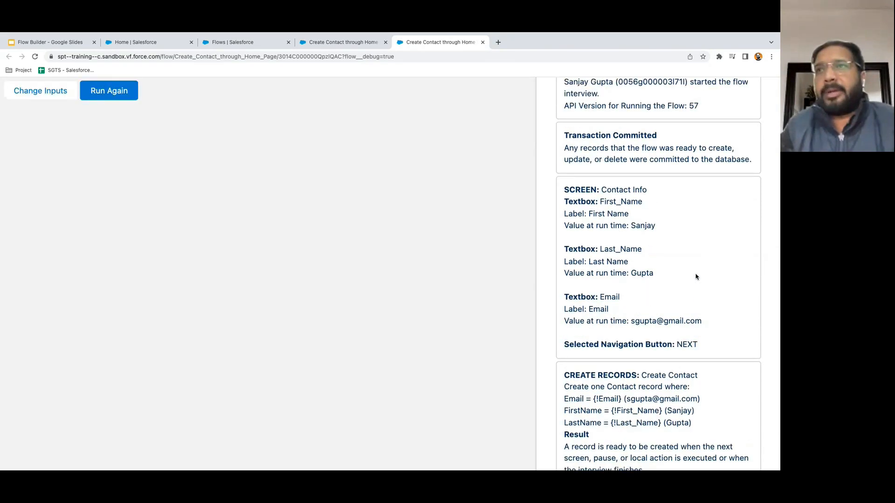
scroll(695, 277, "down", 4)
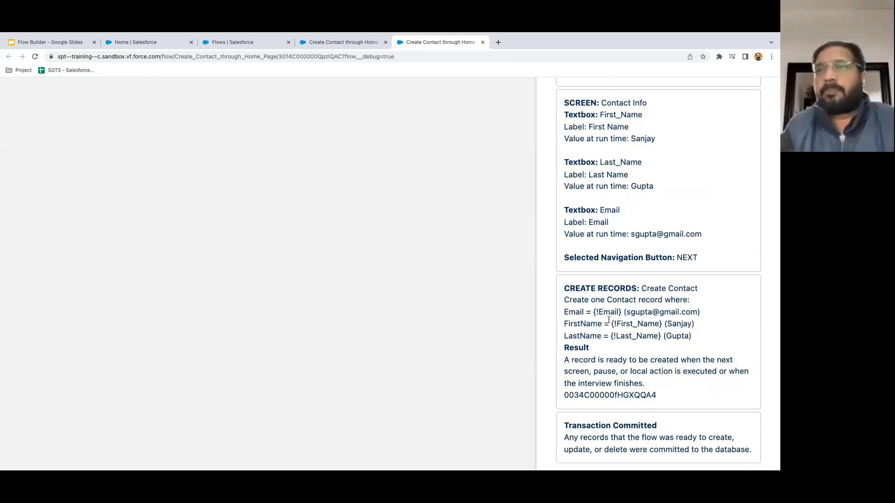
scroll(608, 320, "down", 1)
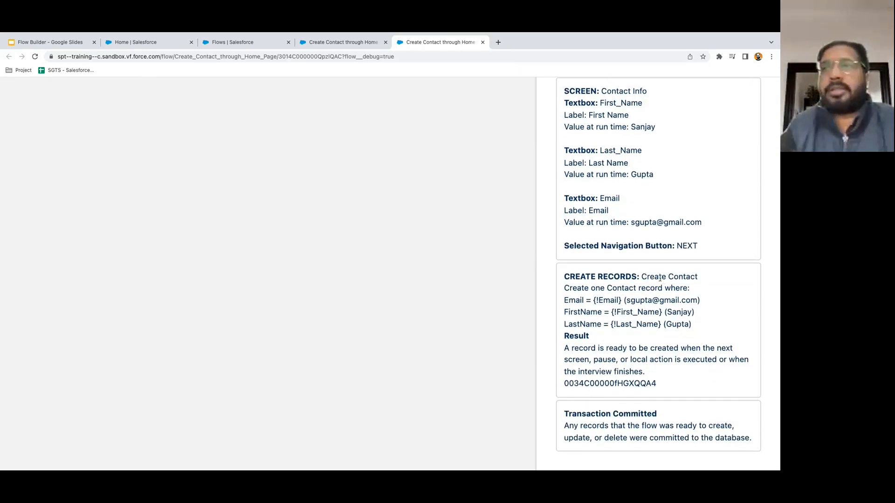
left_click_drag(564, 304, 705, 321)
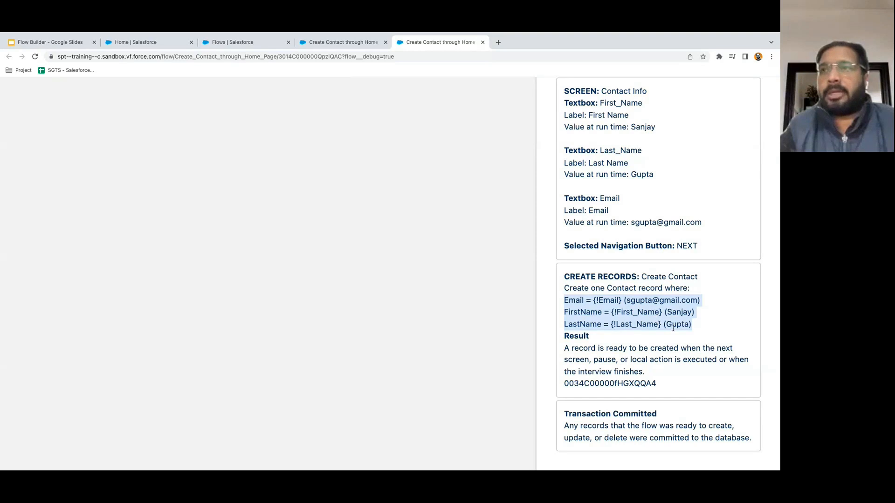
left_click(624, 339)
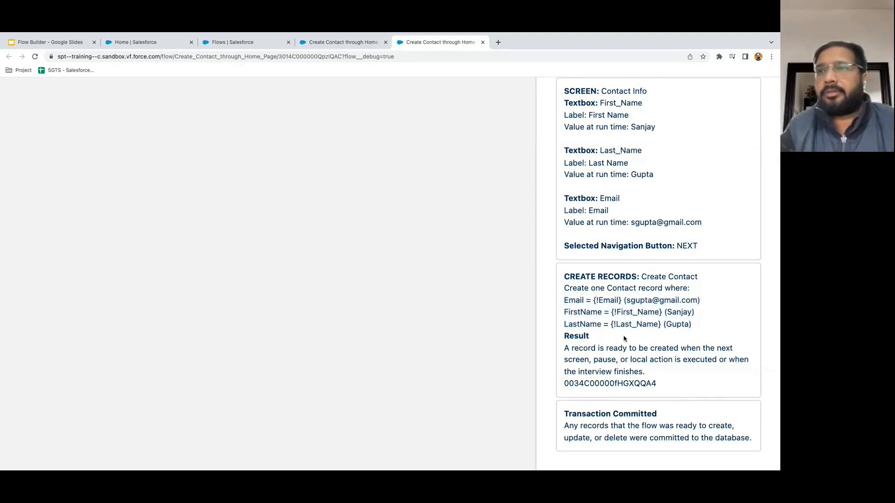
left_click_drag(624, 339, 648, 372)
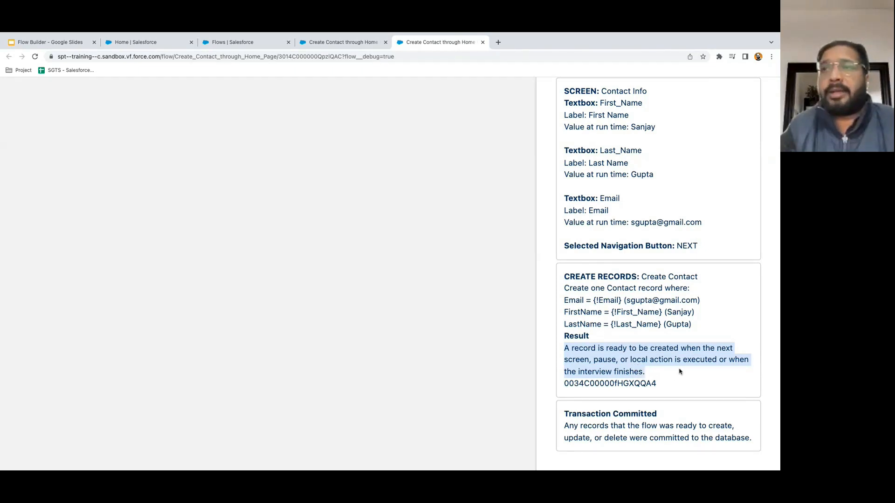
left_click(638, 374)
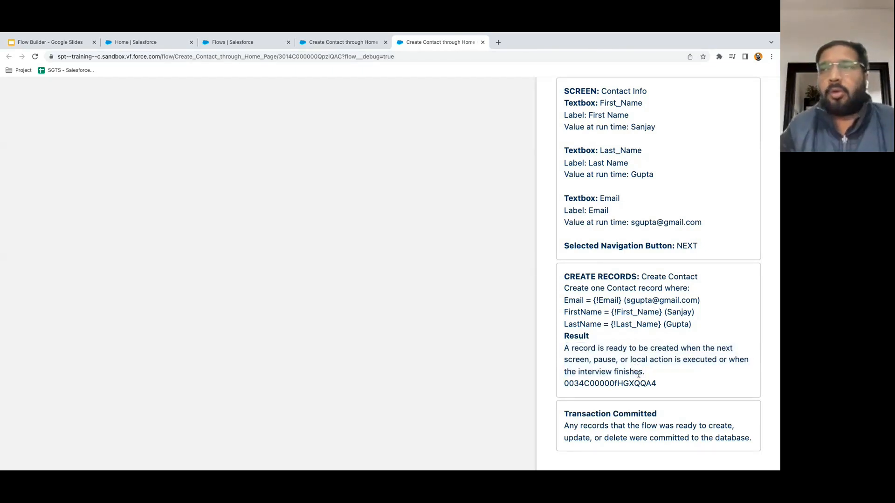
double_click(596, 372)
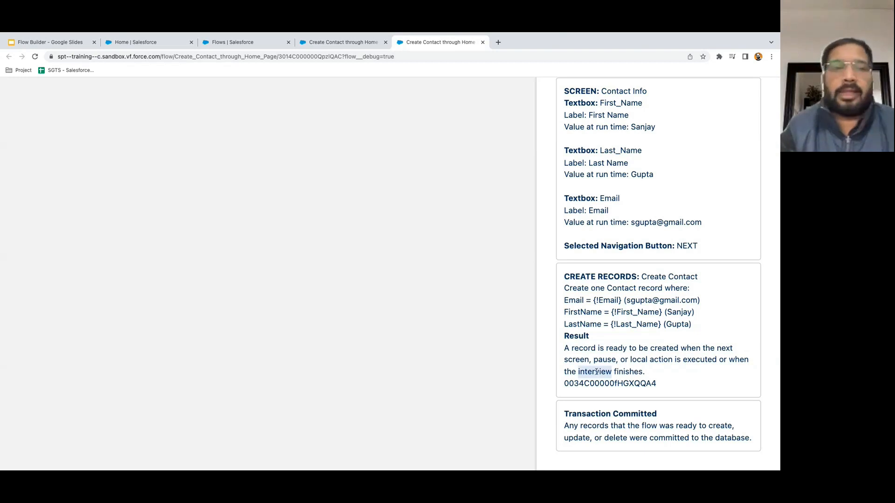
left_click(647, 374)
- Highlight the new Contact record ID with its 003 prefix, then return to Salesforce Home
left_click_drag(565, 383, 578, 403)
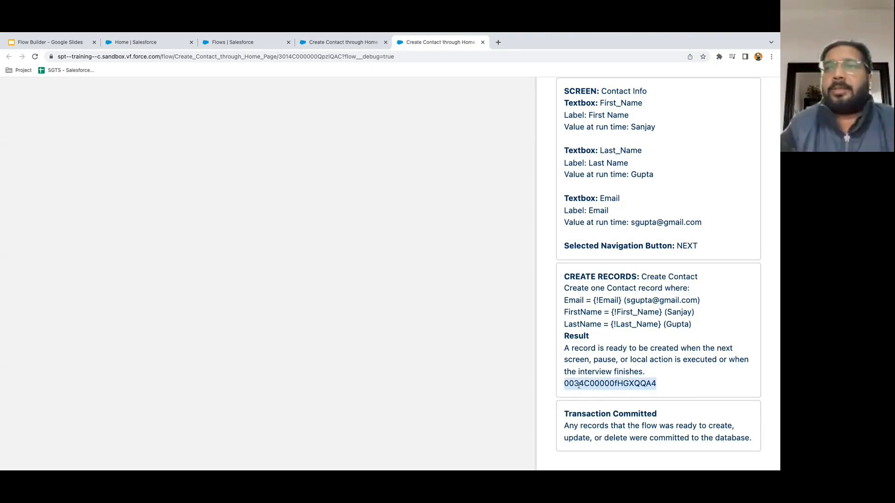
left_click(579, 385)
left_click_drag(564, 383, 578, 386)
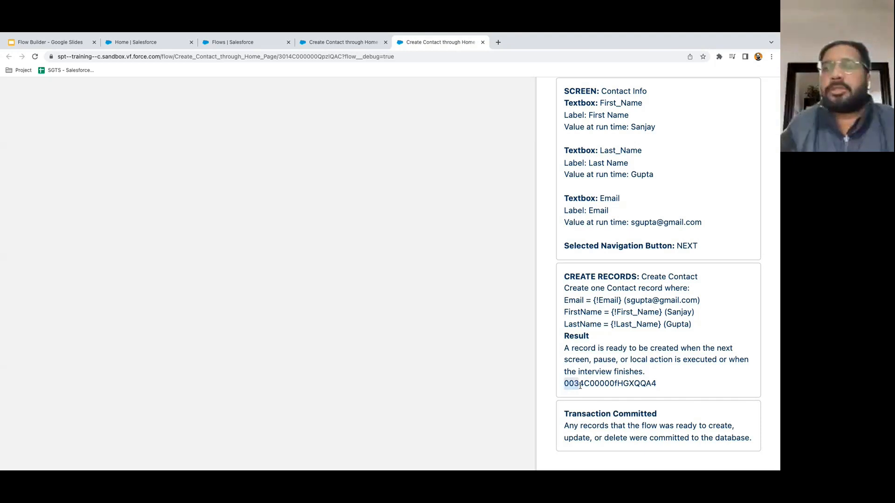
double_click(604, 385)
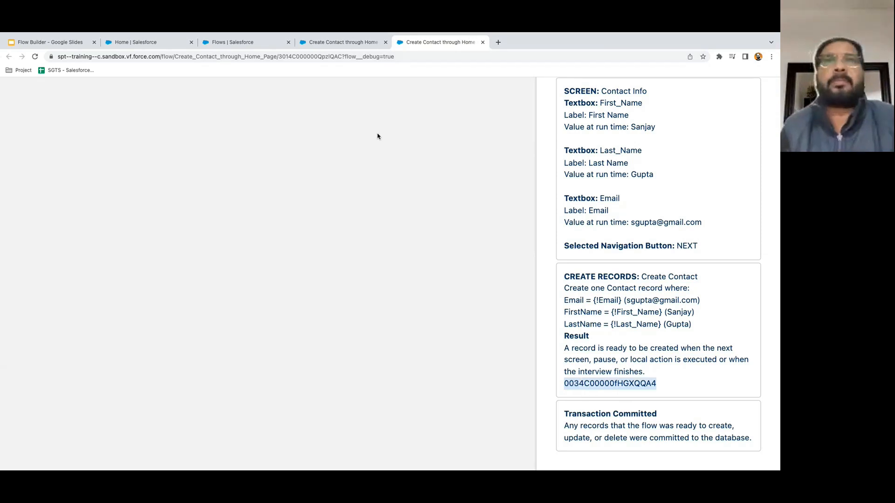
left_click(314, 42)
left_click(133, 42)
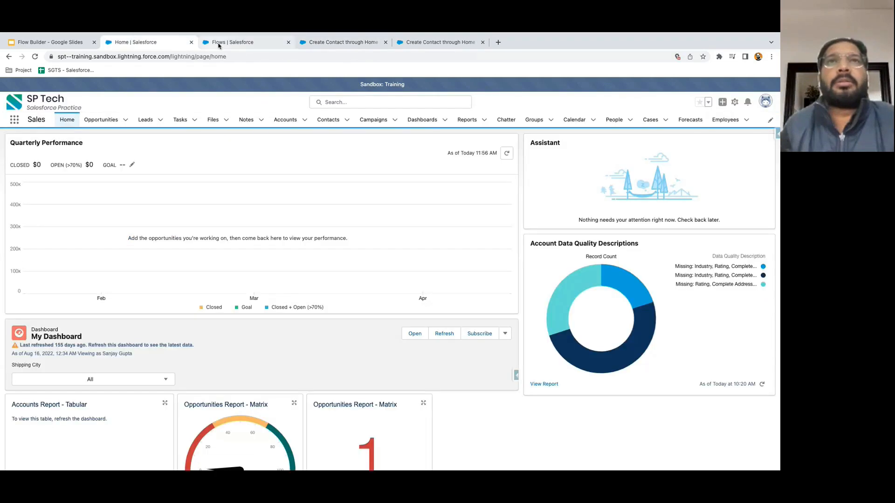
- Open the new contact from the Contacts list's New This Week view
left_click(286, 120)
left_click(321, 121)
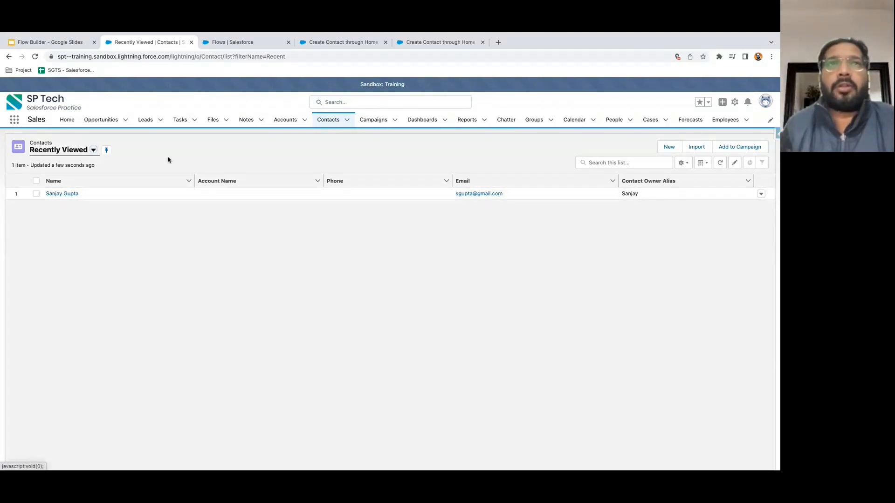
left_click(93, 150)
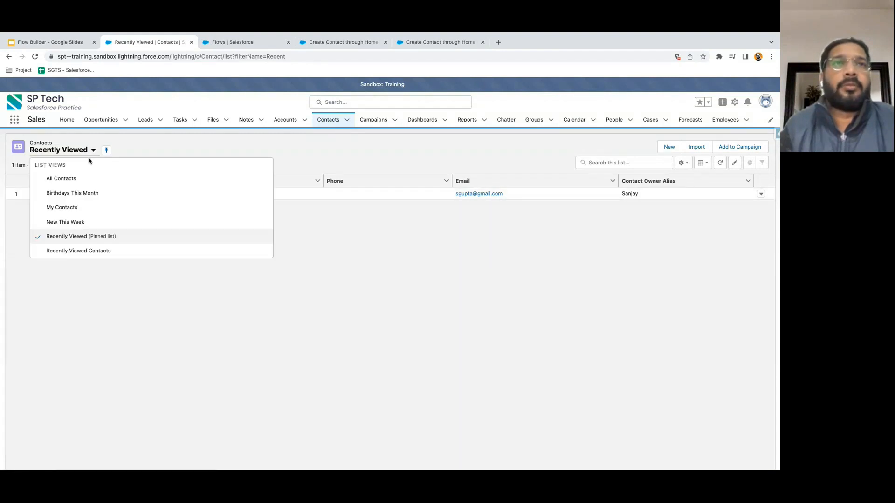
left_click(74, 178)
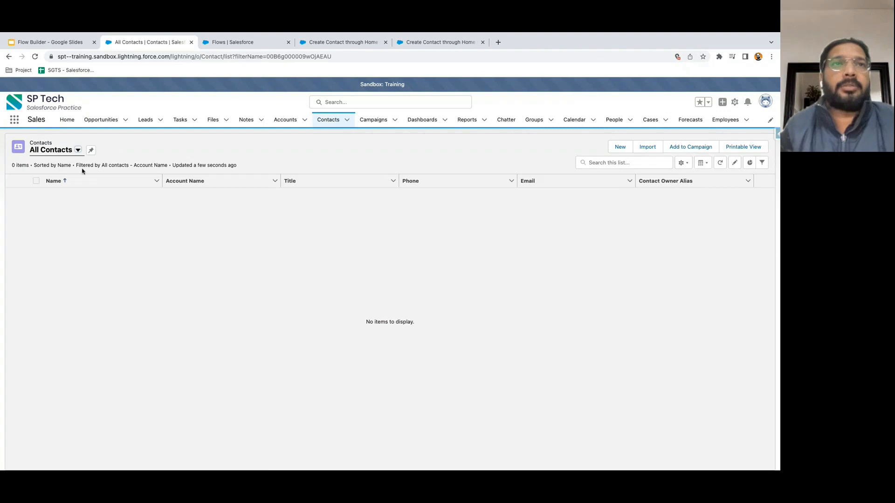
left_click(78, 151)
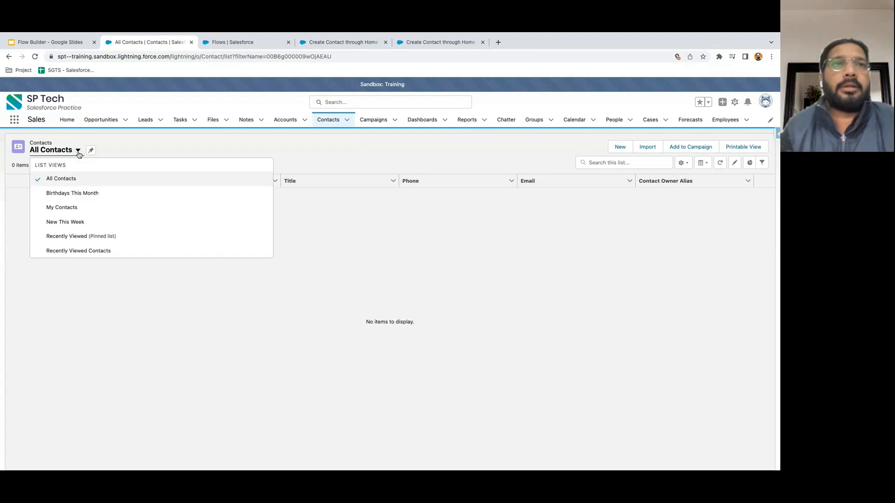
left_click(69, 222)
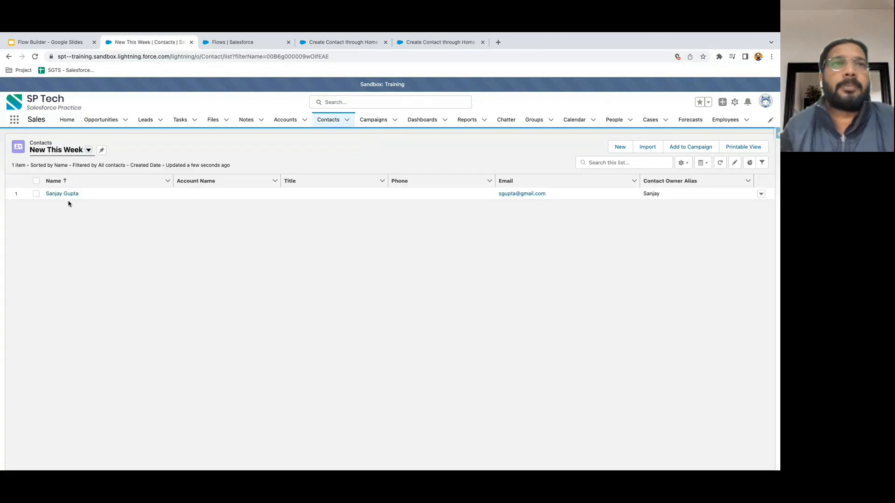
left_click(69, 194)
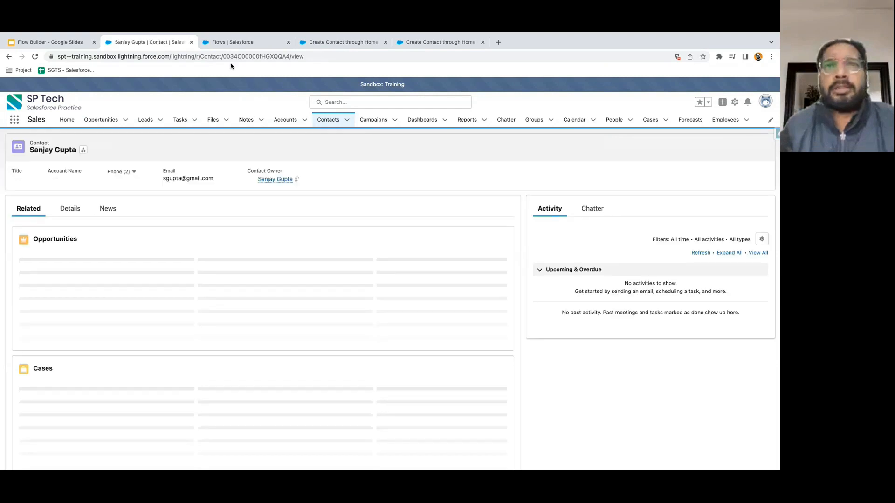
- Check the record ID in the contact page's URL against the debug log
left_click(252, 56)
left_click(257, 57)
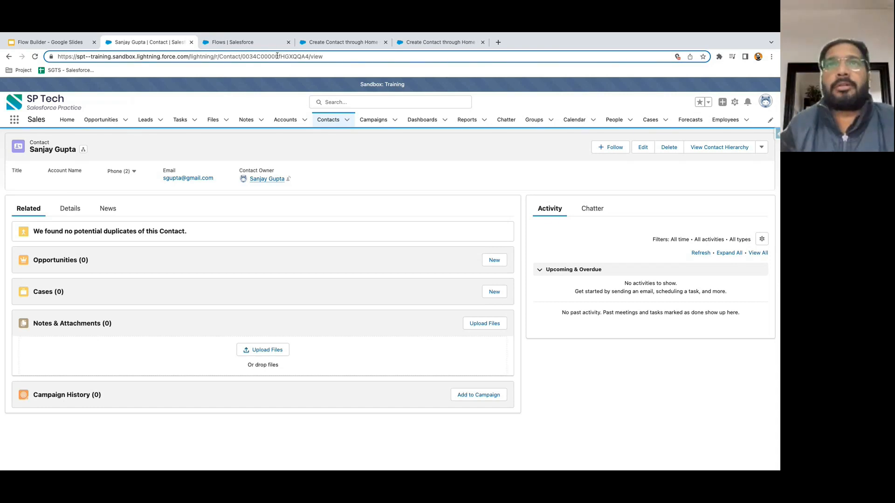
double_click(280, 56)
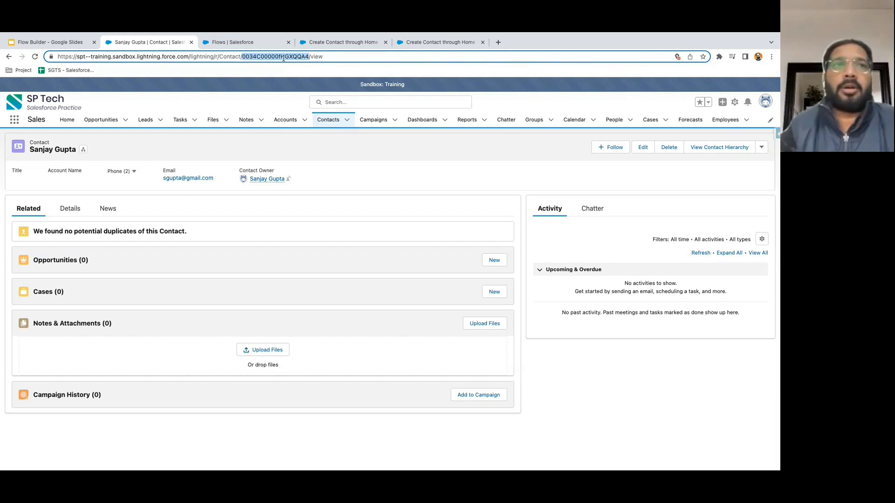
left_click(225, 158)
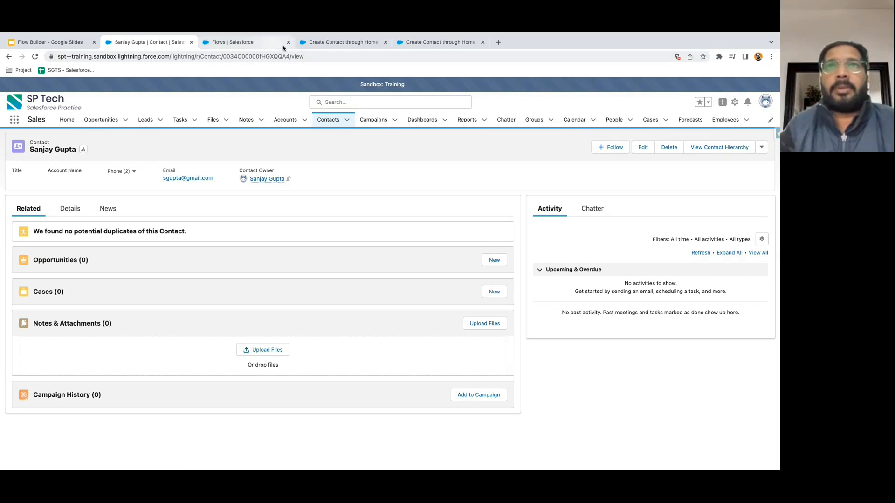
left_click(345, 45)
- Close the debug tab and activate Version 1 of Create Contact through Home Page
left_click(424, 44)
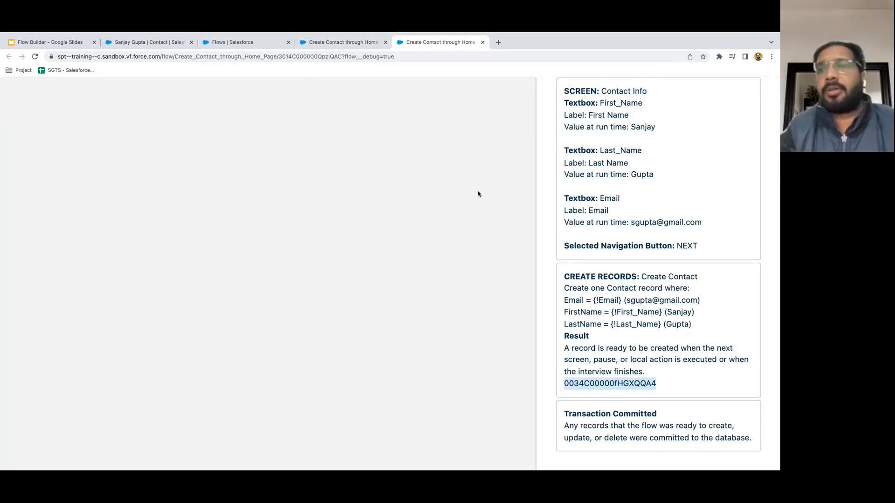
left_click(677, 357)
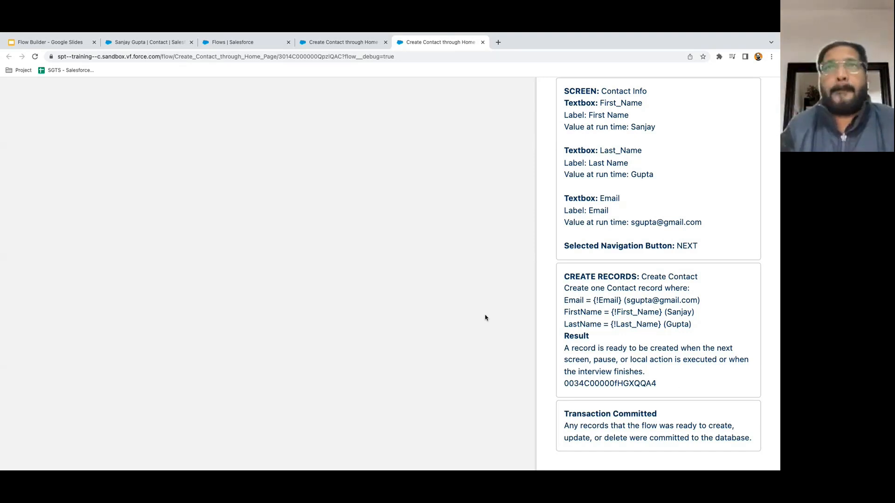
scroll(578, 255, "up", 1)
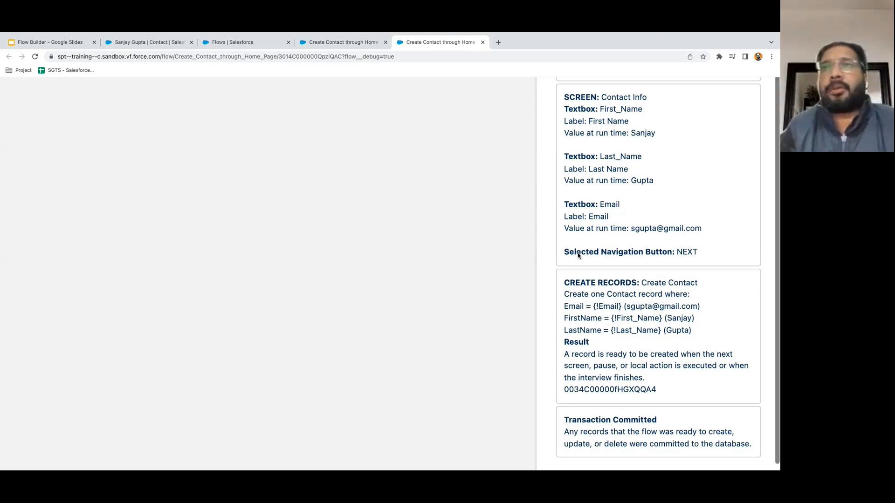
left_click(483, 42)
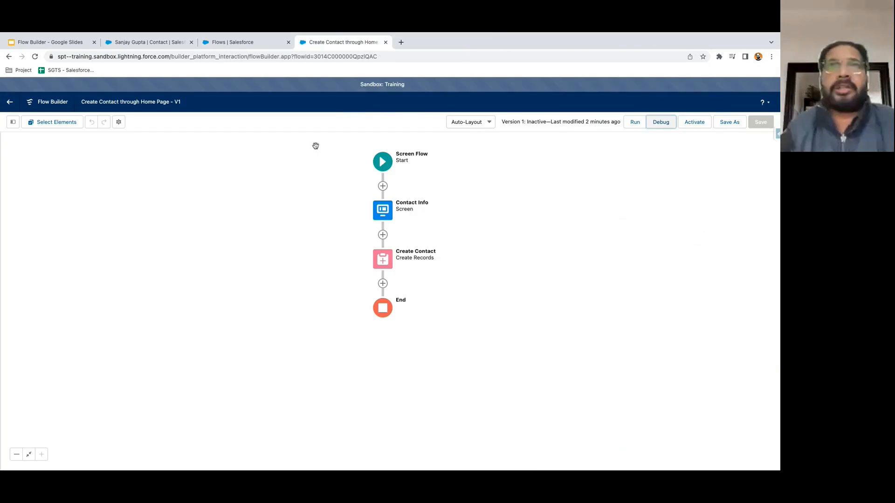
left_click(169, 41)
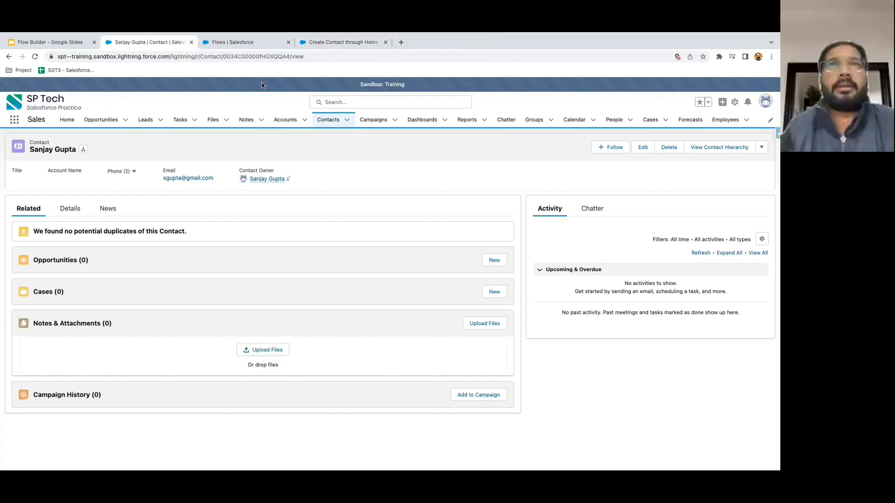
left_click(340, 43)
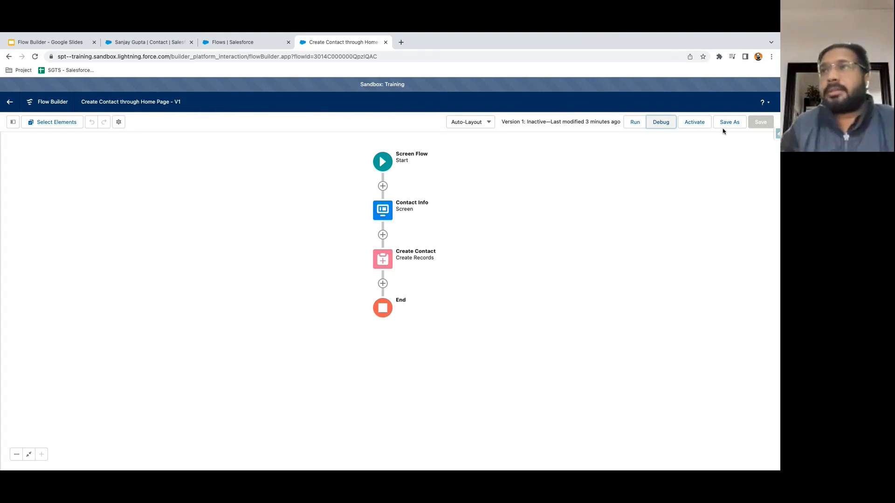
left_click(695, 125)
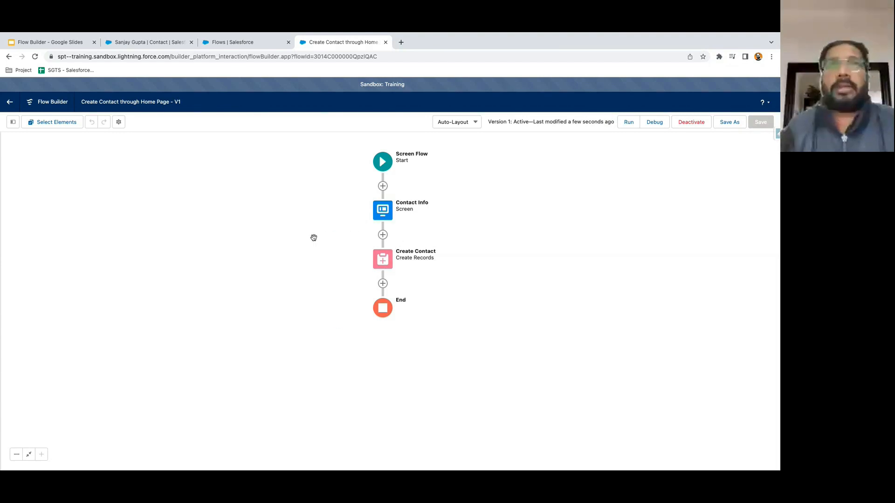
- Go from the contact record to Sales Home and open the gear Setup menu
left_click(159, 43)
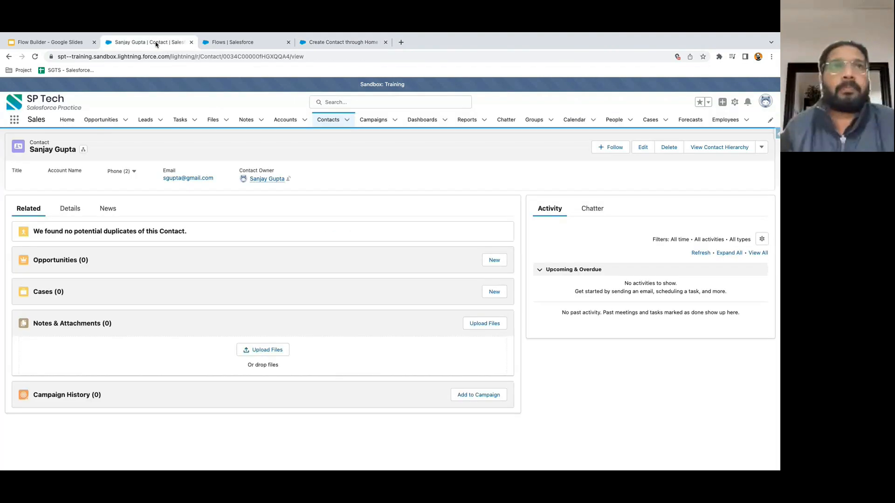
left_click(67, 120)
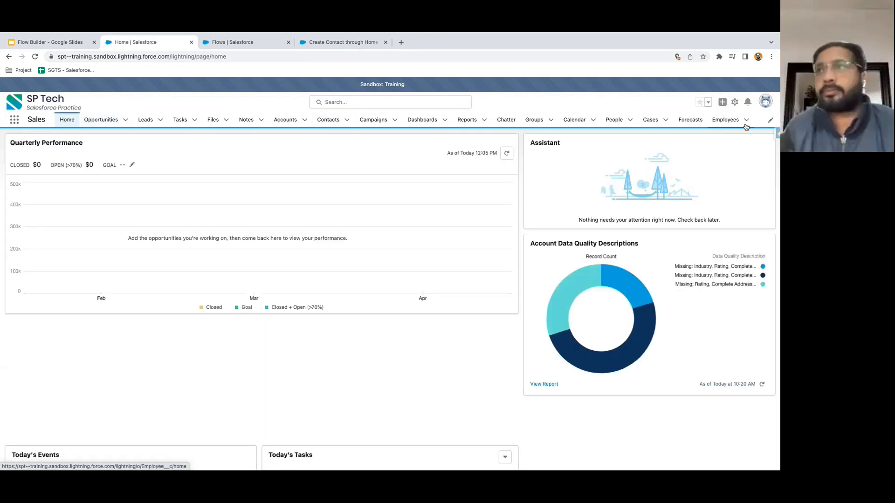
left_click(734, 102)
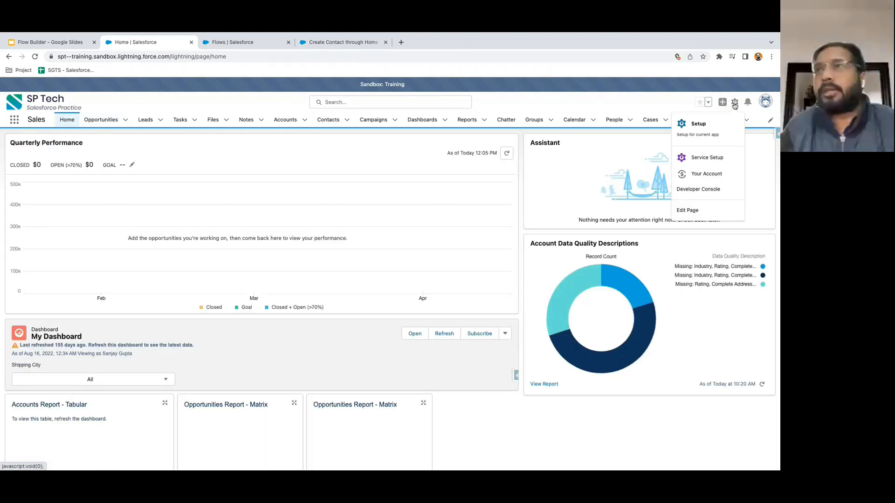
- Add a Flow component running Create Contact through Home Page below Account Data Quality Descriptions, then save
left_click(688, 211)
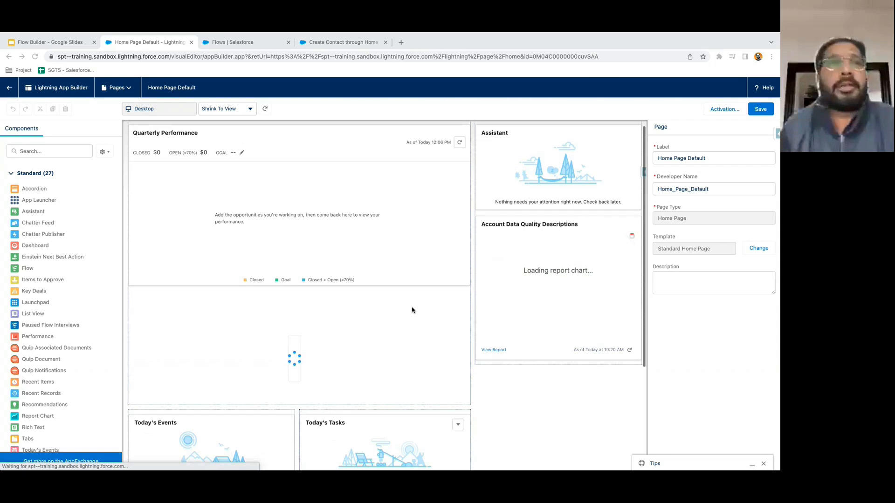
left_click(37, 151)
type("flow")
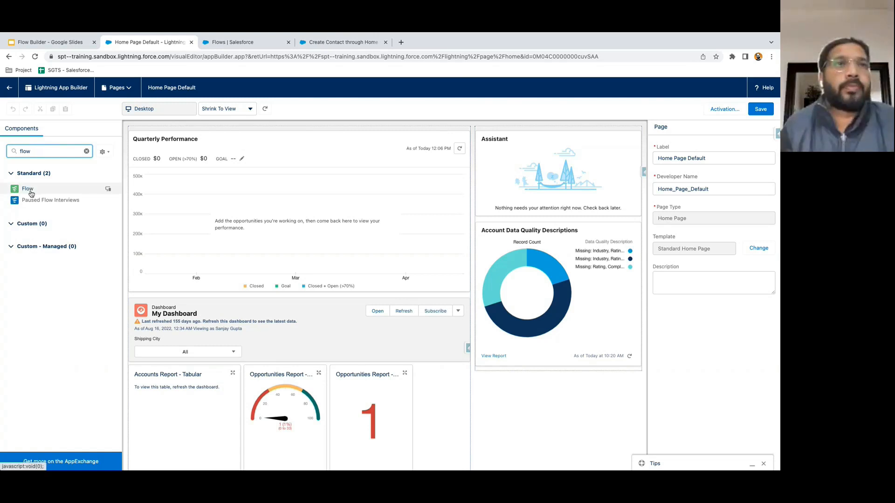
left_click_drag(27, 191, 485, 369)
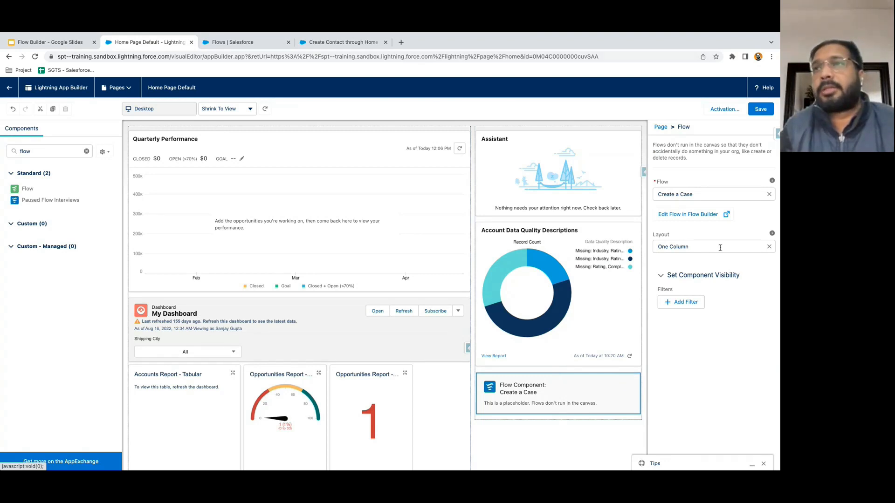
left_click(703, 194)
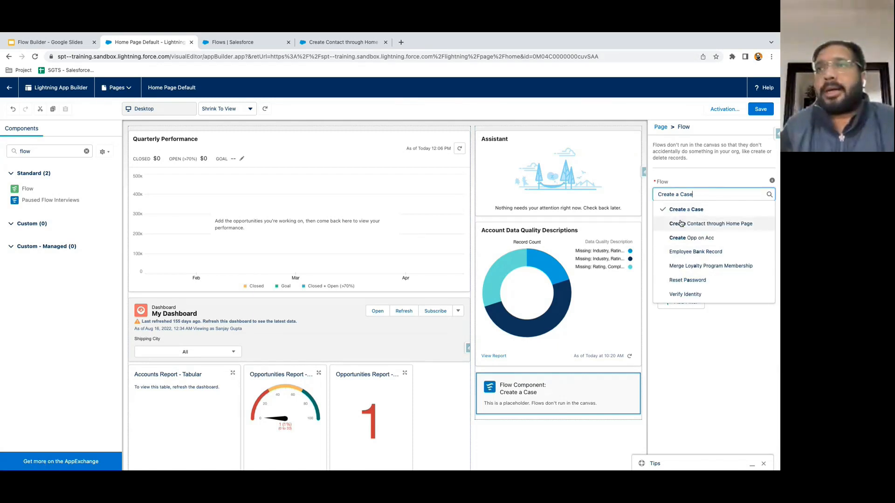
left_click(716, 228)
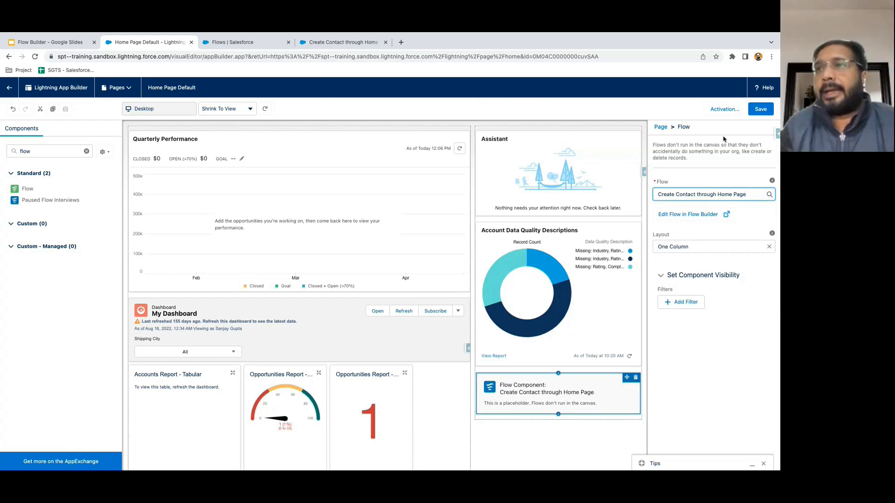
left_click(761, 109)
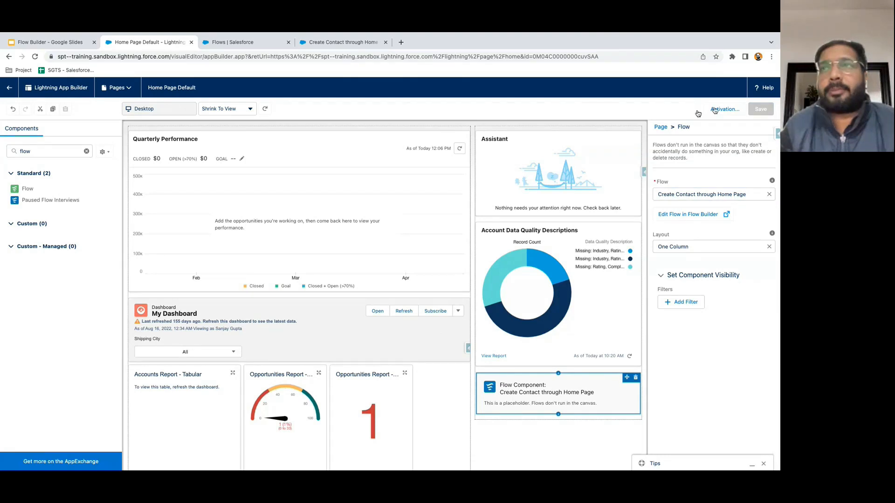
- Submit a new contact's first name, last name and e-mail through the Home page form
left_click(9, 94)
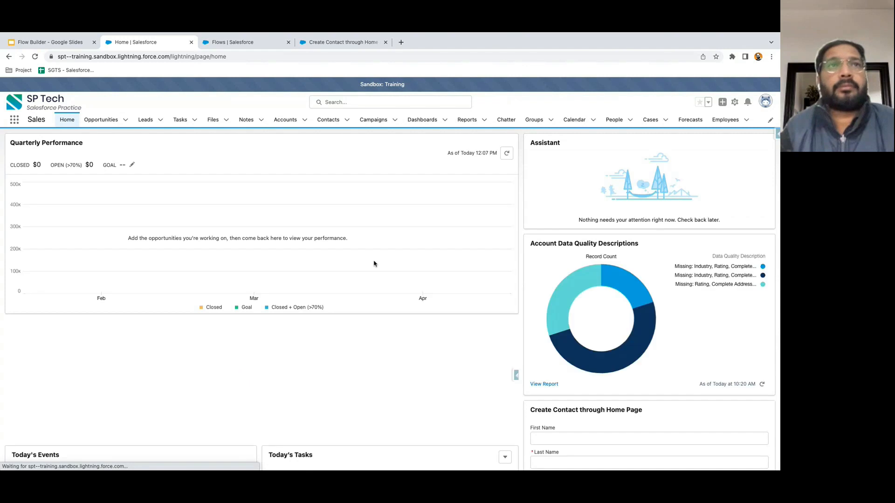
scroll(550, 273, "down", 5)
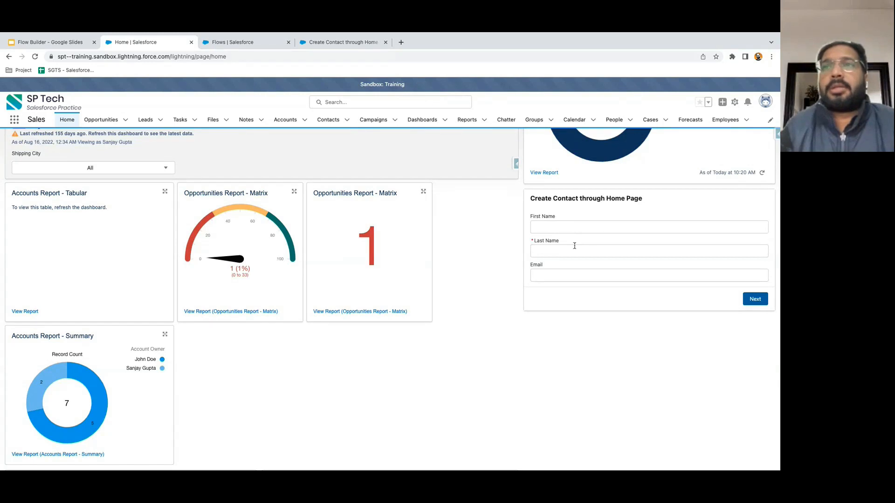
left_click(550, 224)
key("Tab")
left_click(560, 275)
left_click(620, 313)
left_click(755, 299)
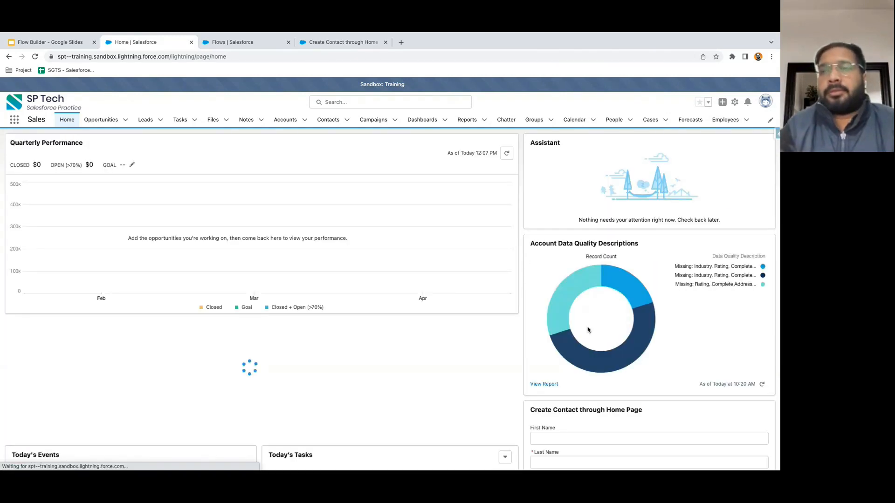
- Open the Contacts tab's Recently Viewed list to find the new contact
scroll(550, 289, "down", 5)
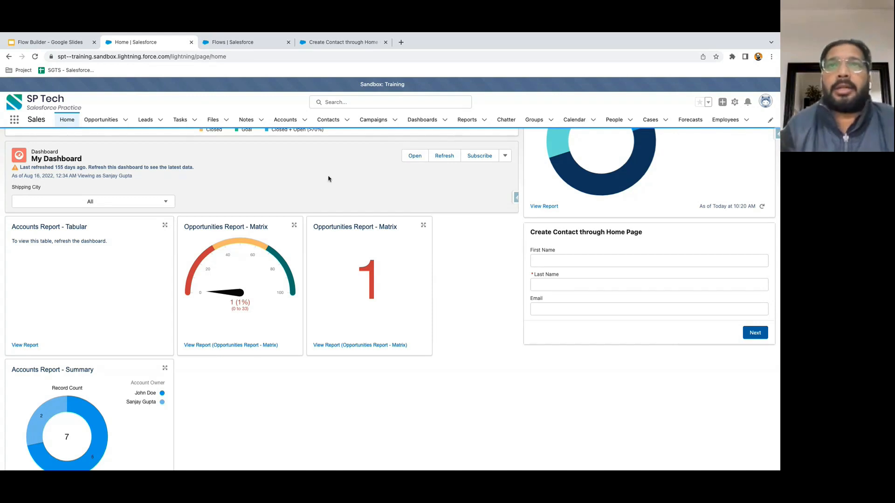
scroll(282, 182, "up", 3)
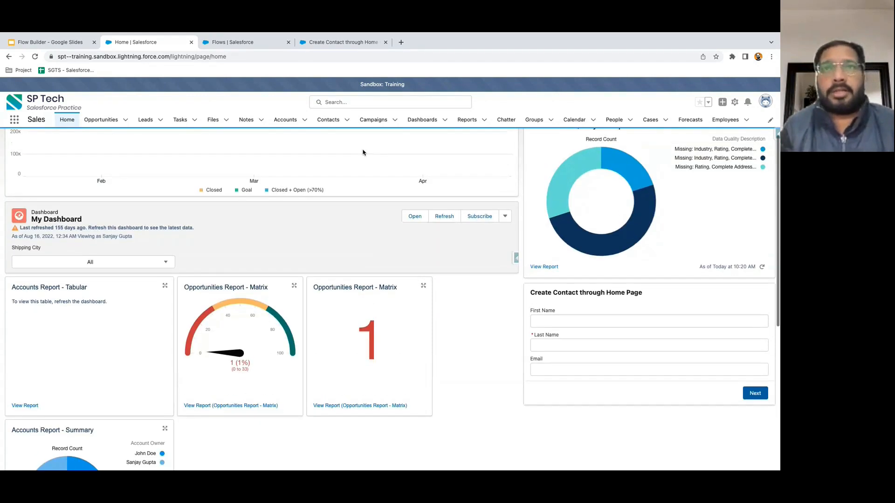
left_click(330, 119)
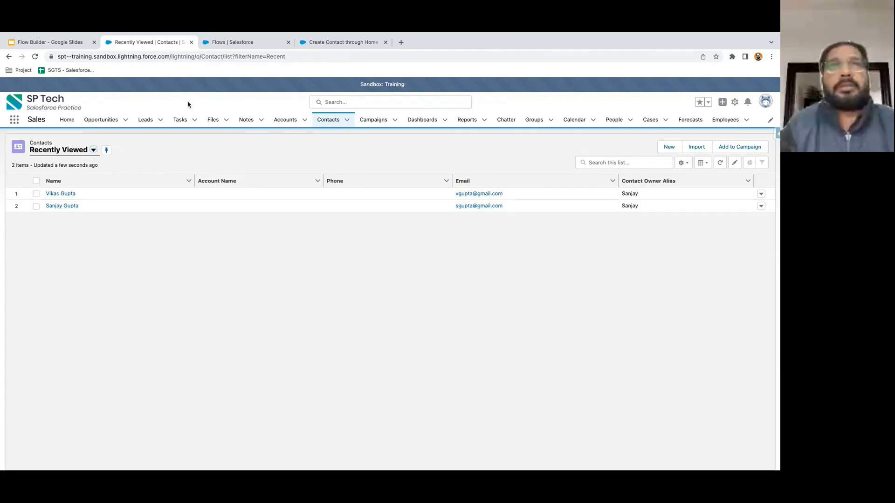
- Go to the Home page and scroll down to the embedded contact flow form
left_click(311, 44)
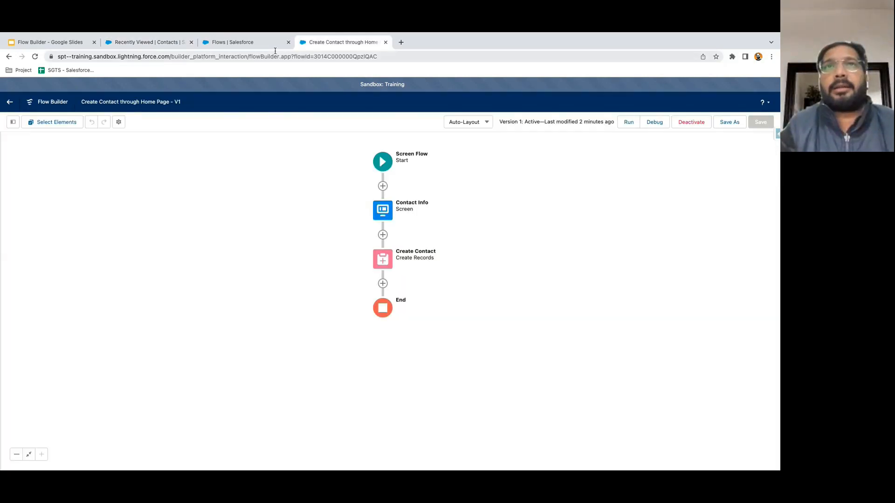
left_click(259, 44)
left_click(154, 47)
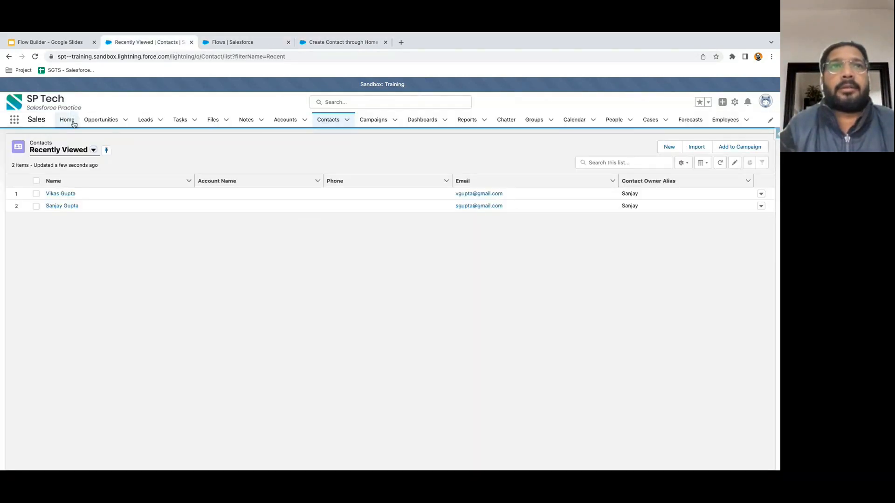
left_click(67, 120)
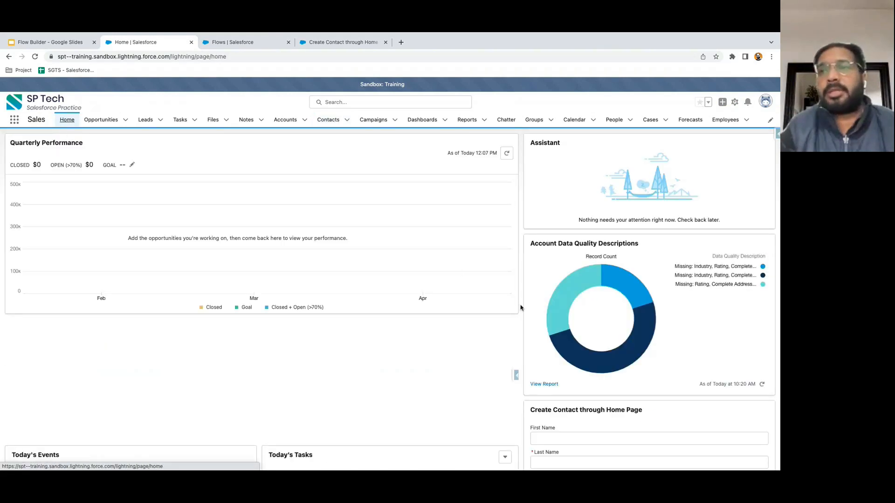
scroll(520, 306, "down", 5)
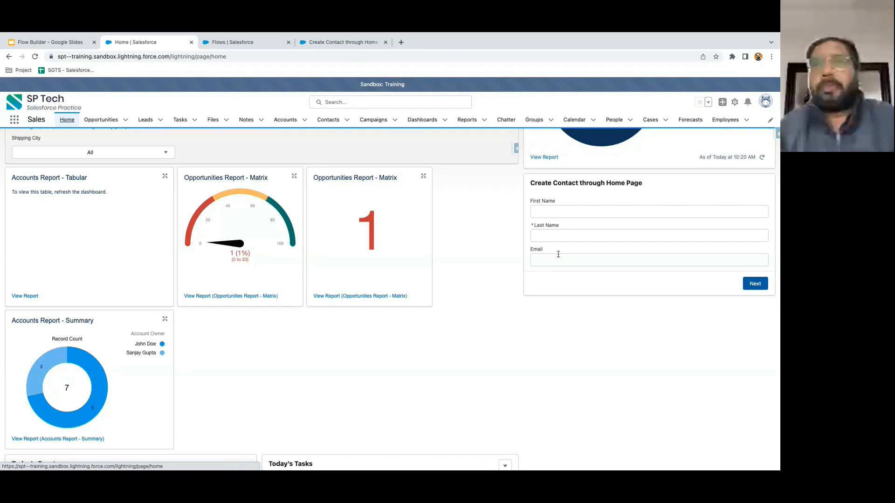
- Return to the Create Contact through Home Page flow in Flow Builder
left_click(341, 46)
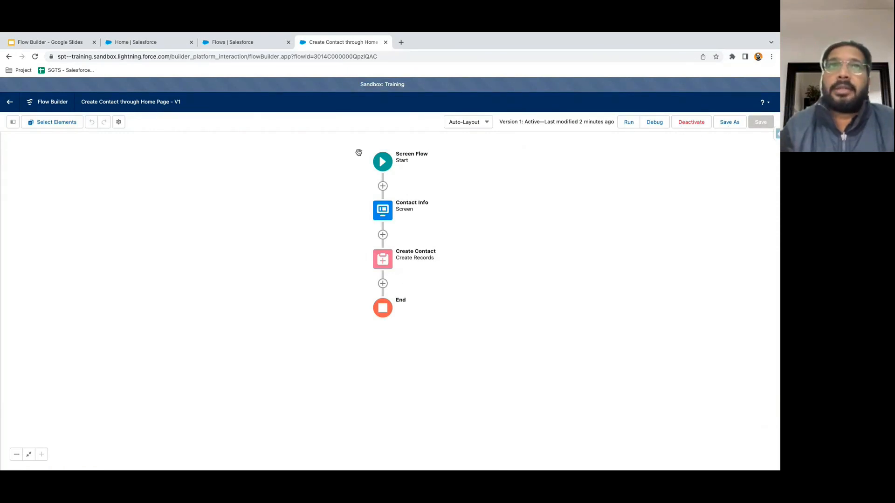
left_click(176, 47)
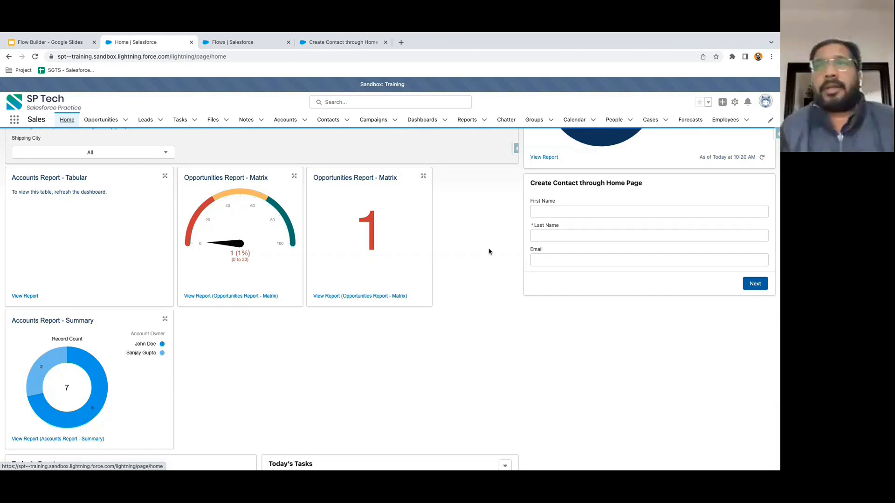
left_click(324, 47)
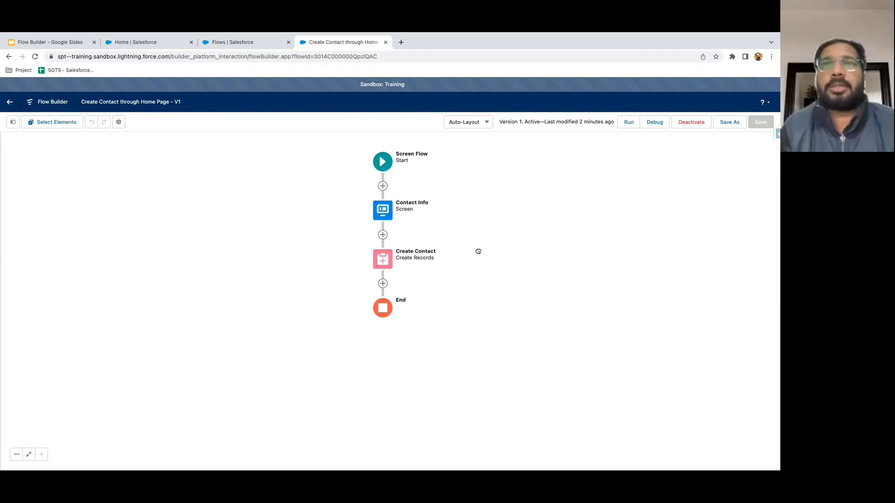
- Add a screen labelled 'Ask File Upload' right after Contact Info
left_click_drag(479, 252, 449, 244)
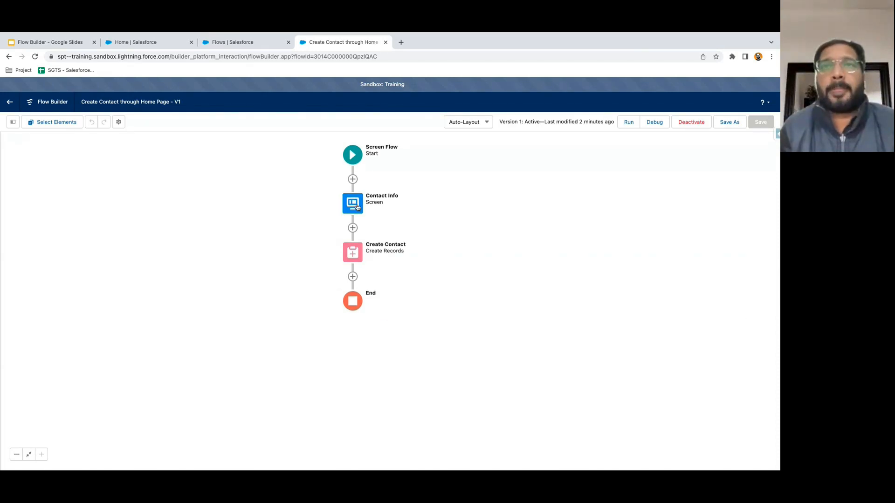
left_click(352, 228)
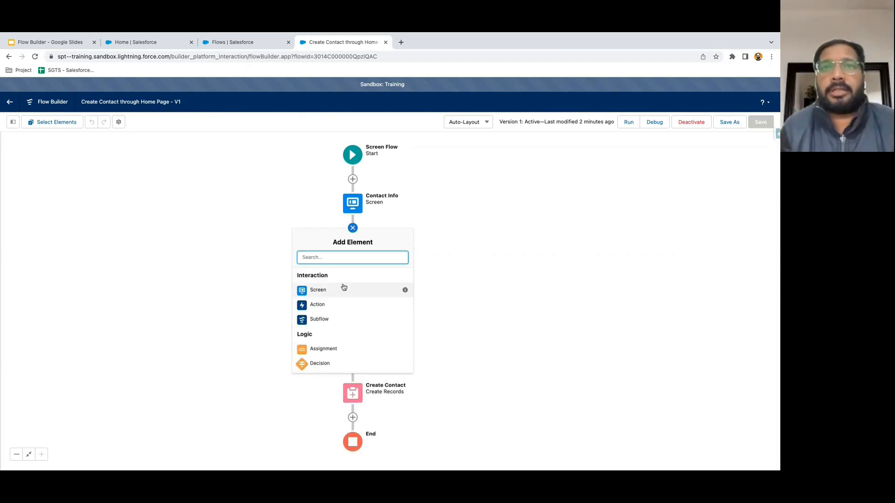
left_click(329, 292)
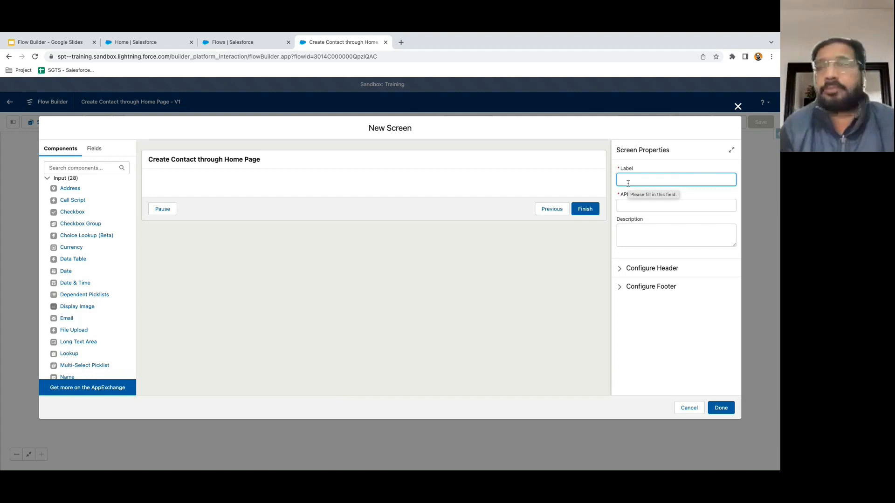
type("Ask Fil")
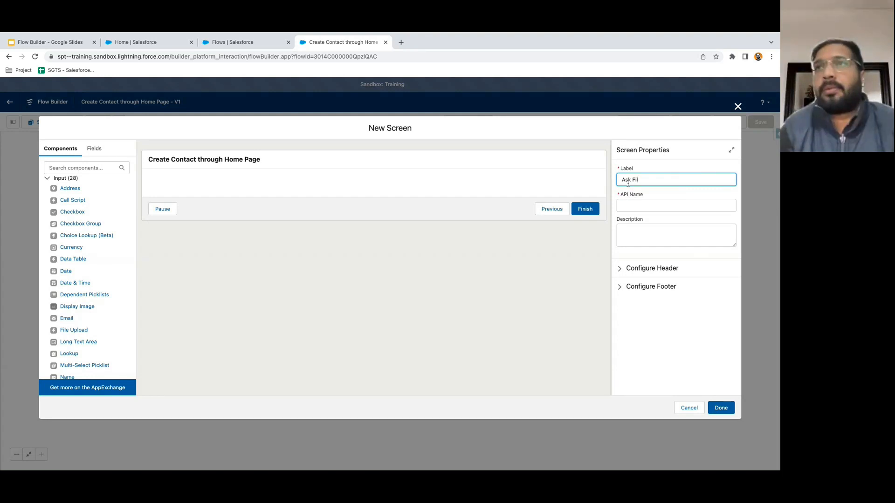
type("e Upload")
left_click(652, 195)
- Place a Checkbox component on the screen labelled 'Upload a File'
left_click(86, 166)
type("check")
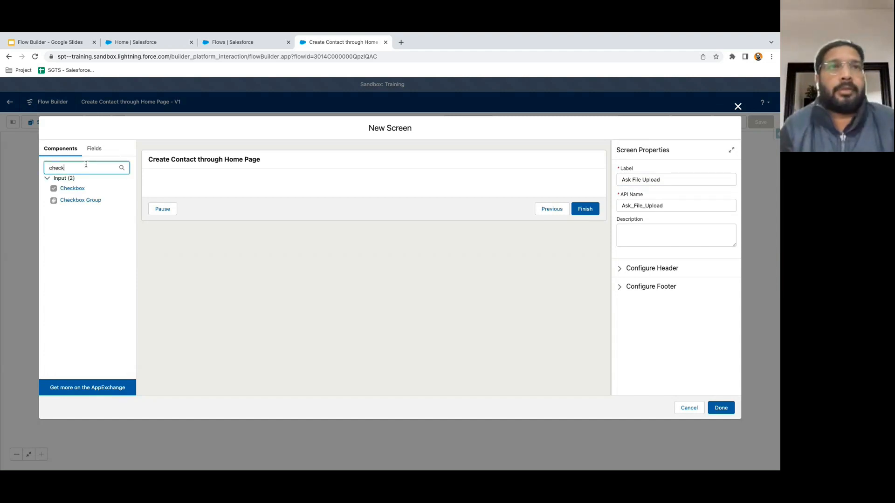
left_click_drag(72, 188, 188, 189)
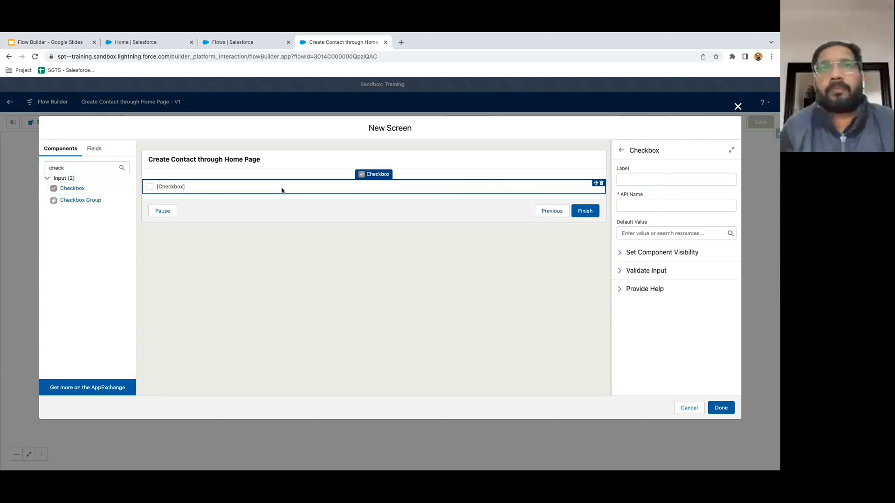
left_click(633, 181)
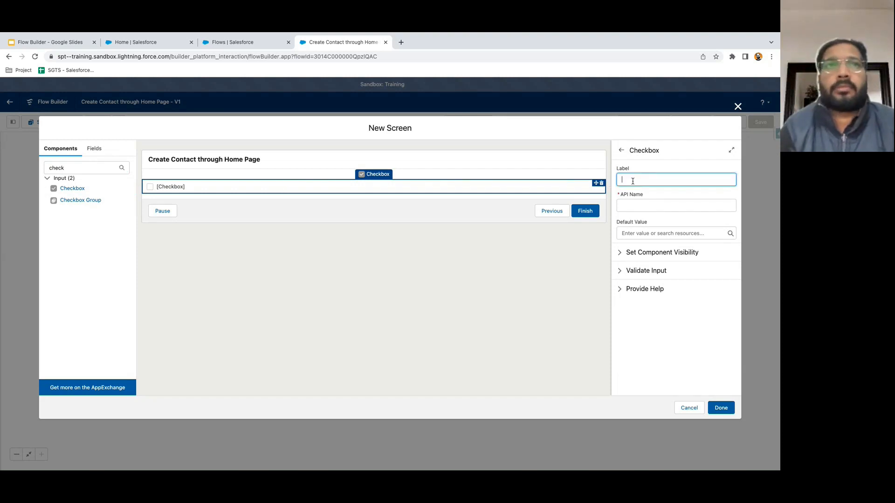
type("Upload a ")
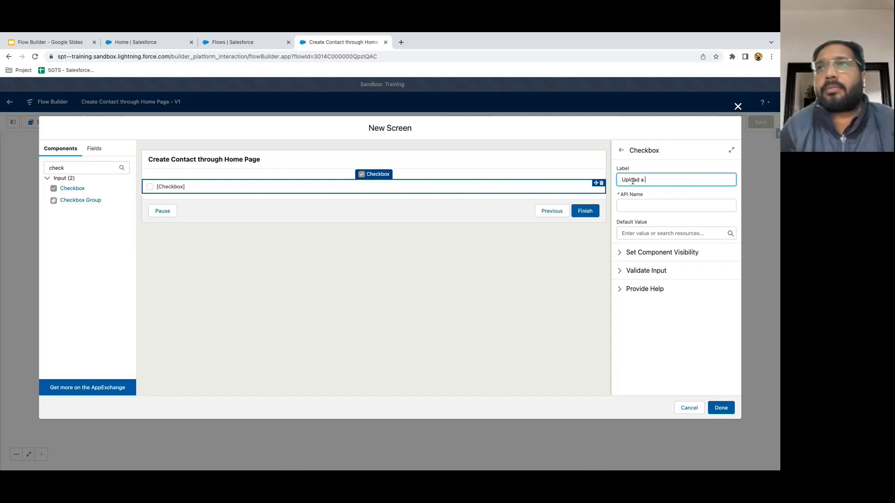
type("File")
left_click(653, 197)
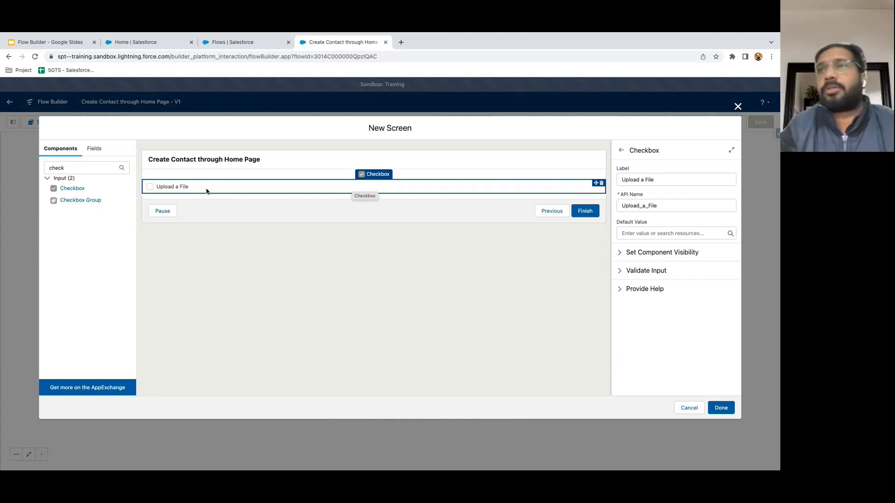
- Relabel the checkbox 'Do you want to upload a file?' and regenerate its API name
triple_click(665, 179)
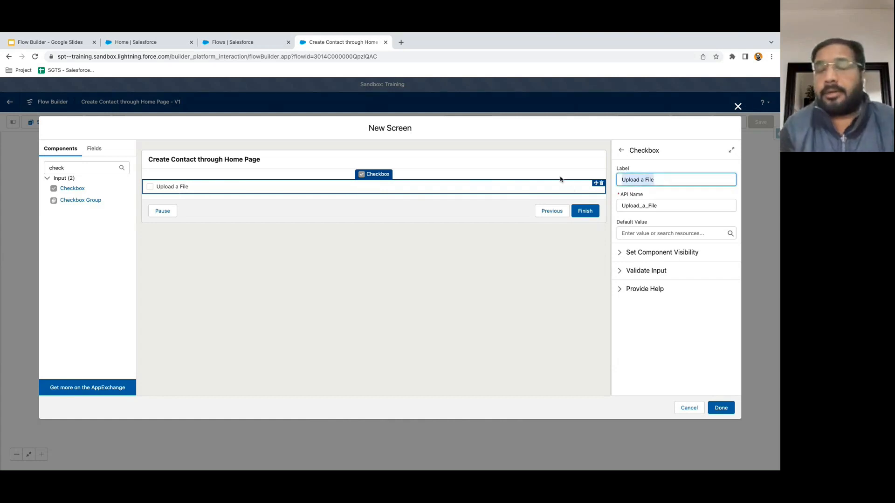
type("Do")
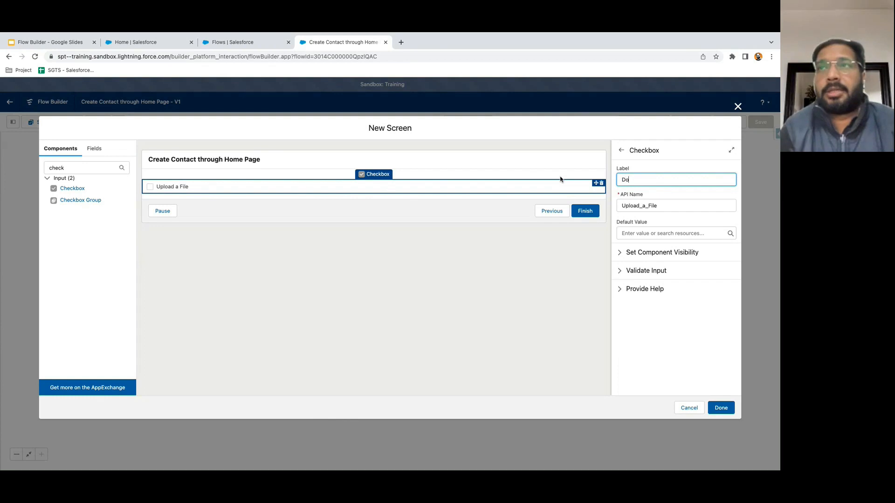
type(" you want to upload a file?")
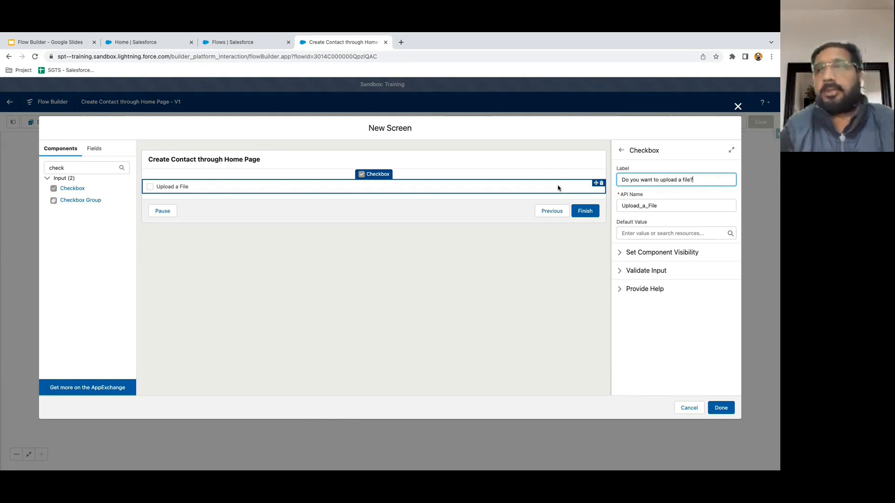
double_click(665, 205)
key("BackSpace")
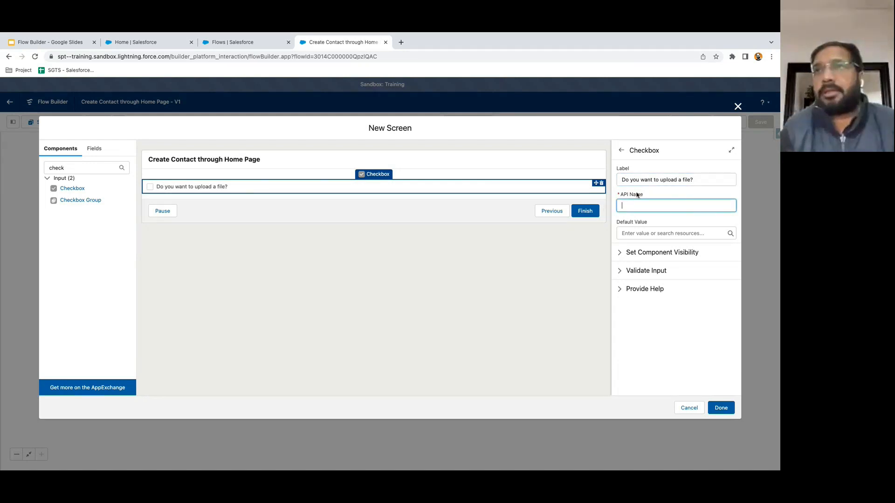
left_click(650, 180)
left_click(650, 205)
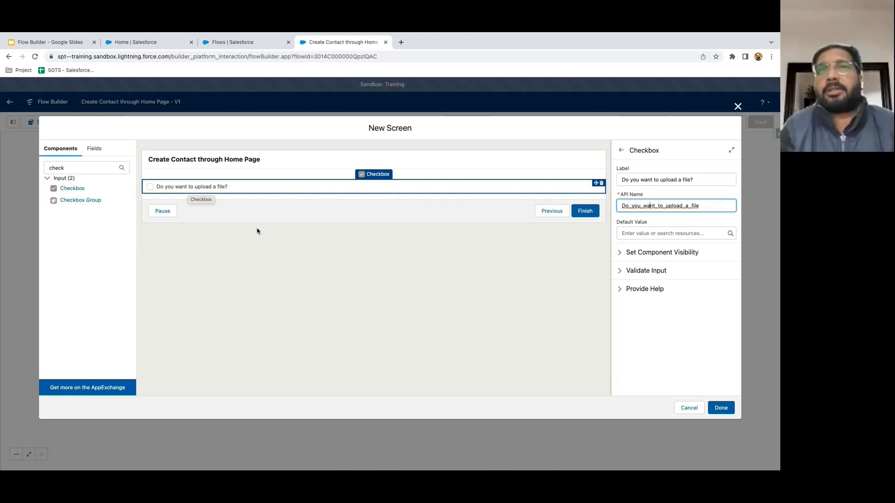
left_click(306, 160)
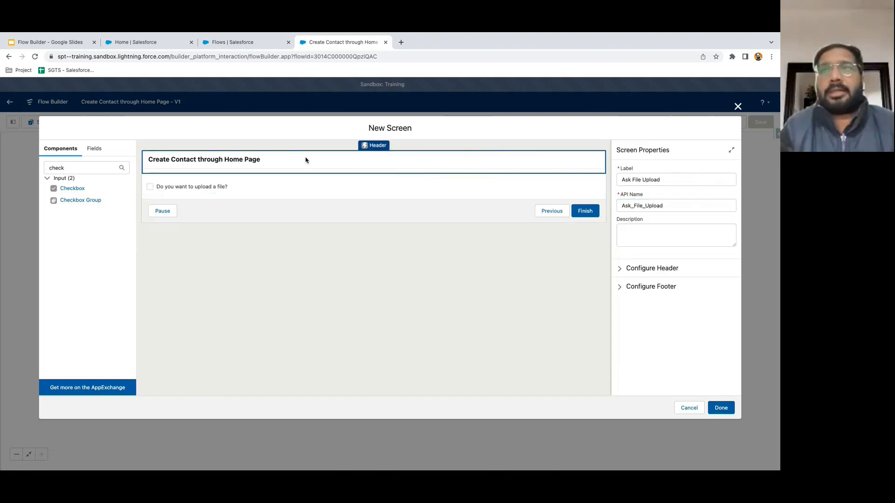
- Save the Ask File Upload screen into the flow
left_click(720, 410)
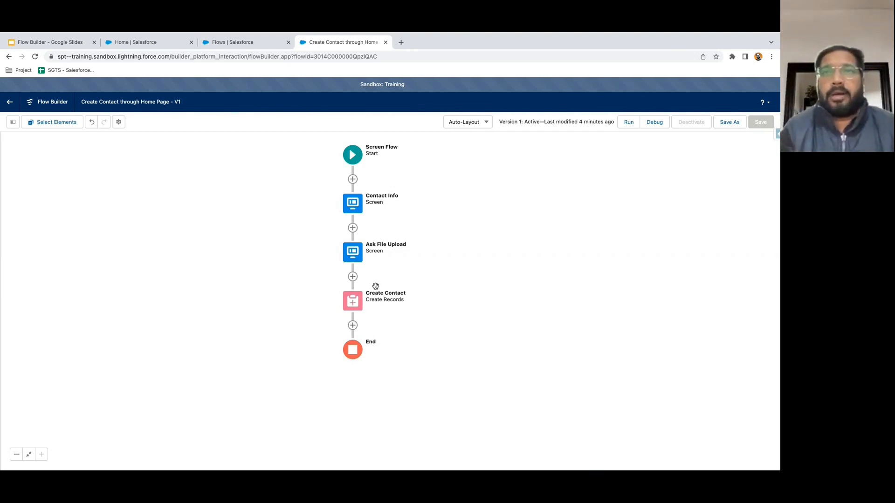
double_click(359, 258)
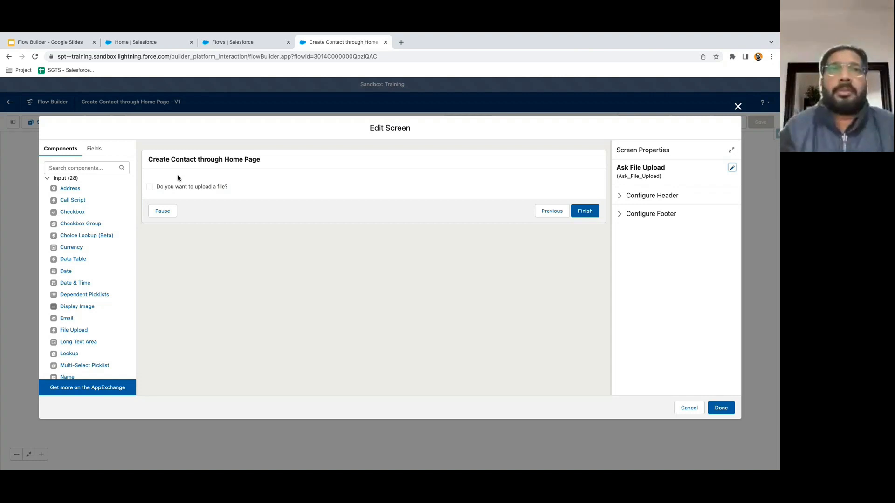
left_click(738, 108)
left_click_drag(480, 292, 474, 281)
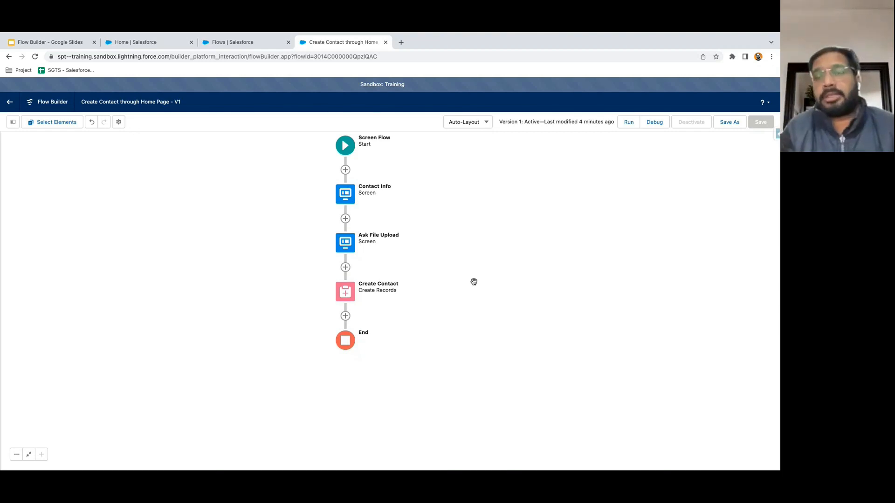
- Add a Decision labelled 'Check File Upload Option' after Ask File Upload
left_click(345, 268)
scroll(329, 363, "down", 3)
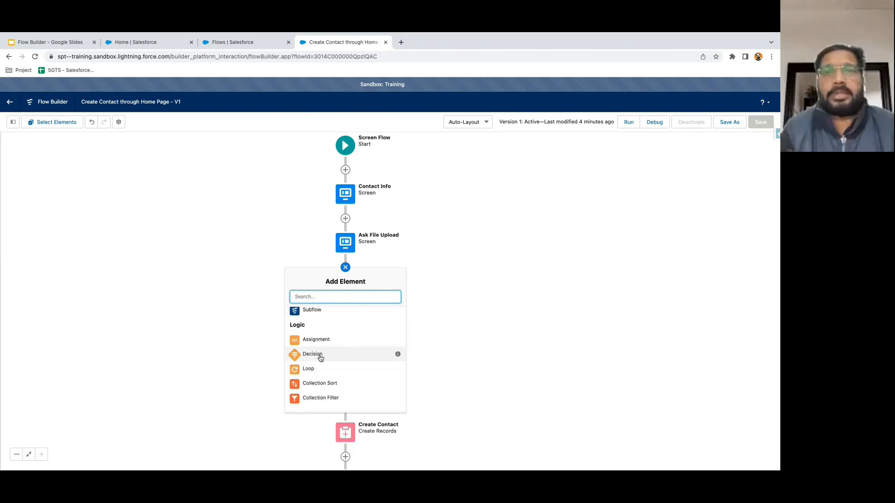
left_click(321, 357)
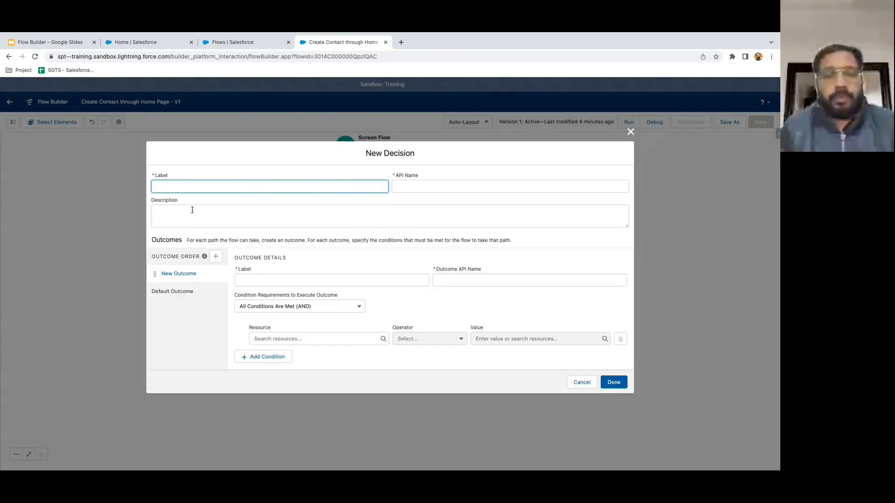
type("Check F")
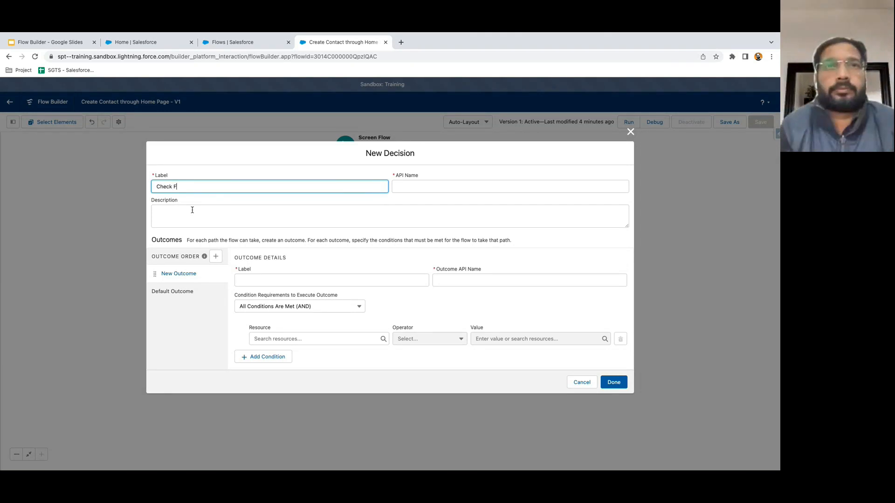
type("ile Upload")
type("Op")
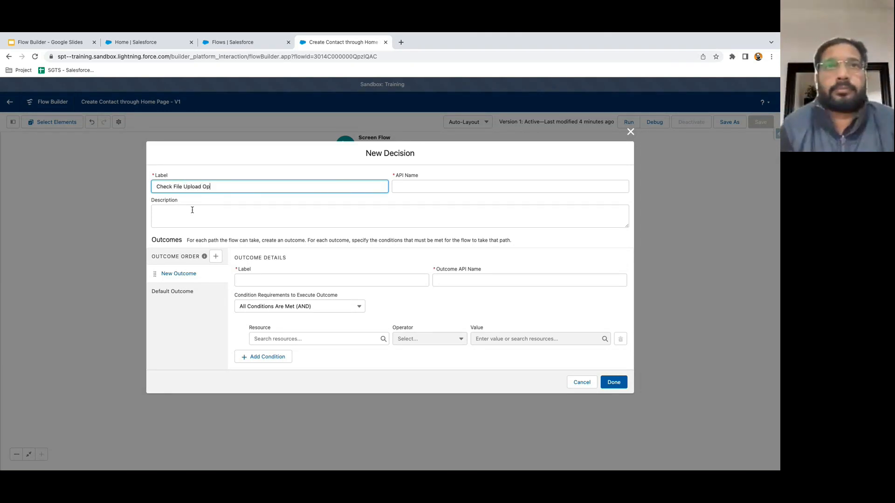
type("tion")
left_click(186, 199)
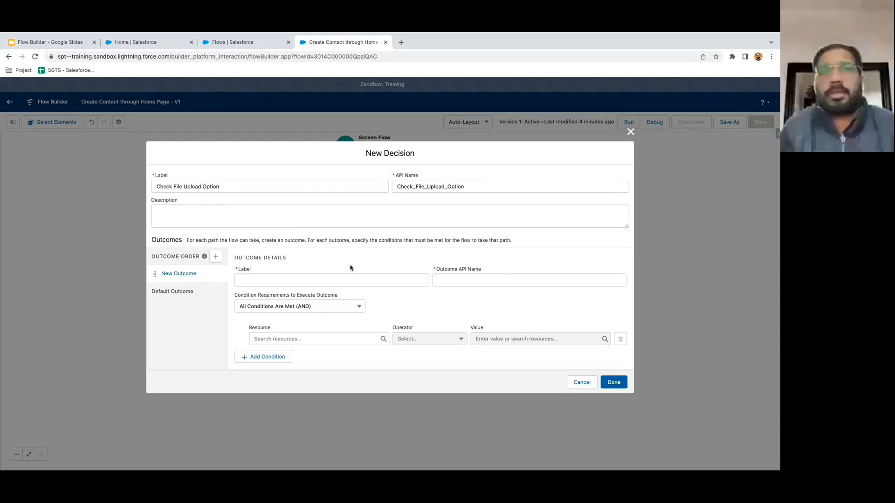
- Create a 'checked?' outcome where Do_you_want_to_upload_a_file Equals True
left_click(253, 281)
type("checked?")
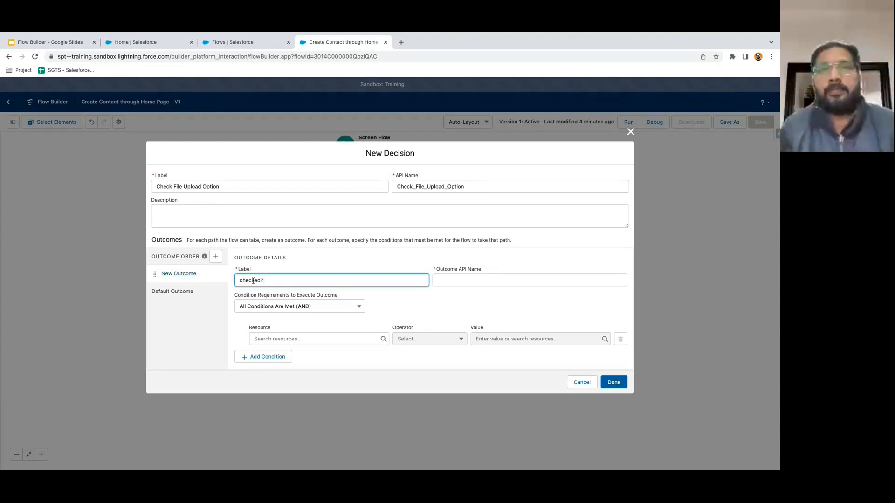
left_click(397, 306)
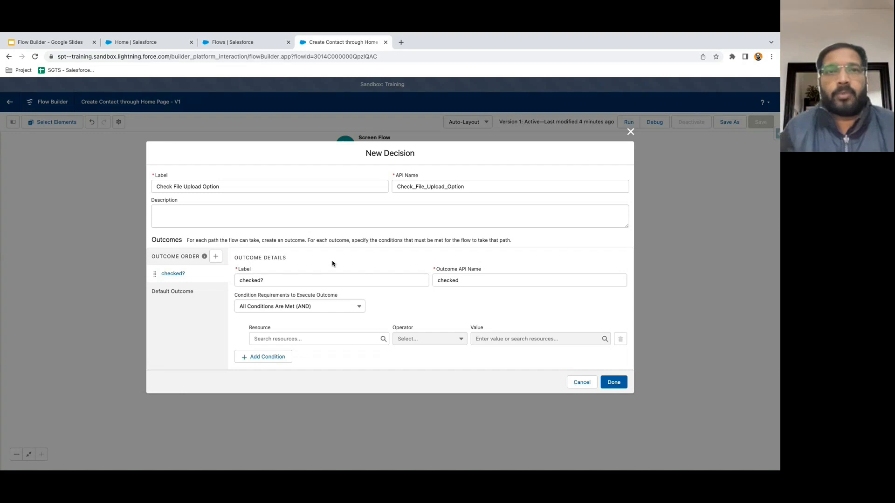
left_click(288, 339)
type("do")
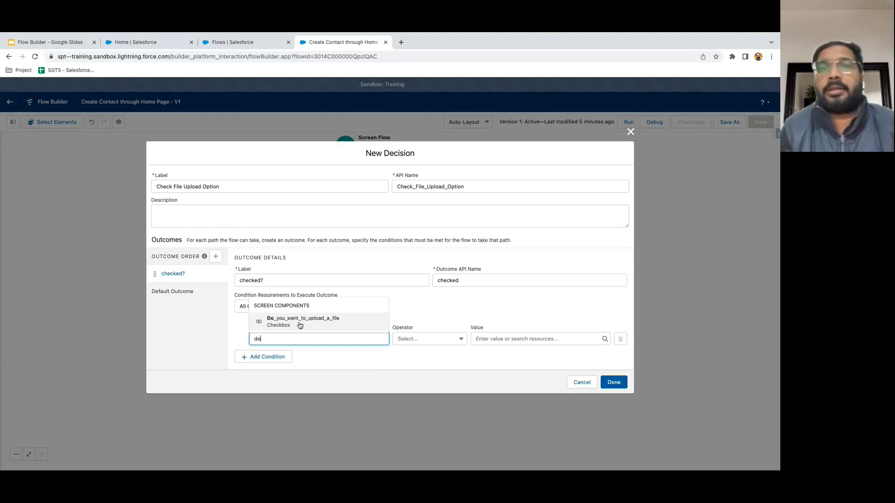
left_click(295, 327)
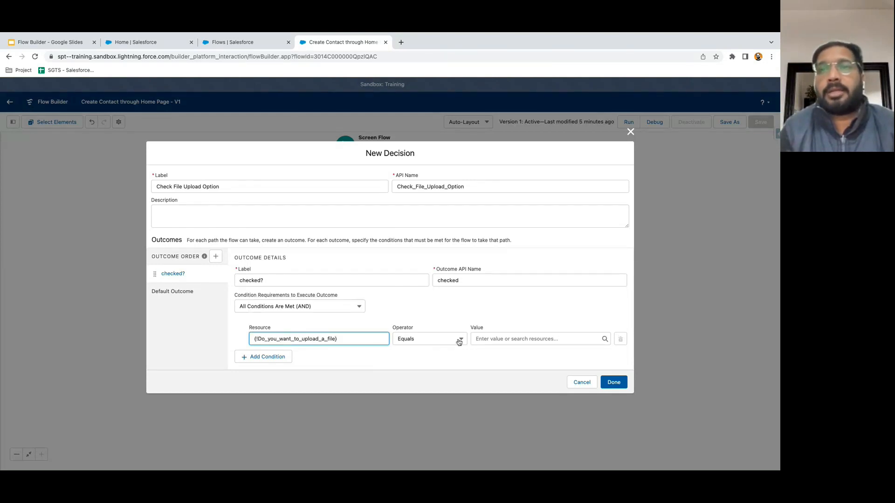
left_click(494, 340)
type("true")
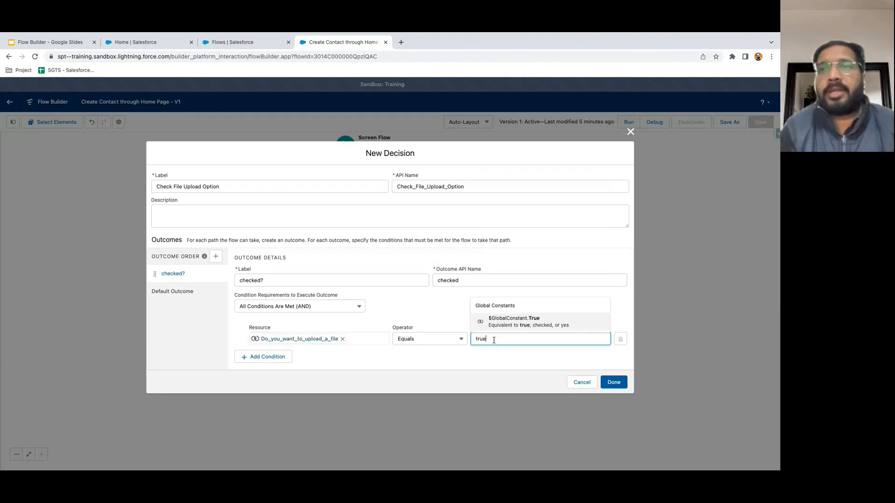
left_click(518, 322)
left_click(457, 369)
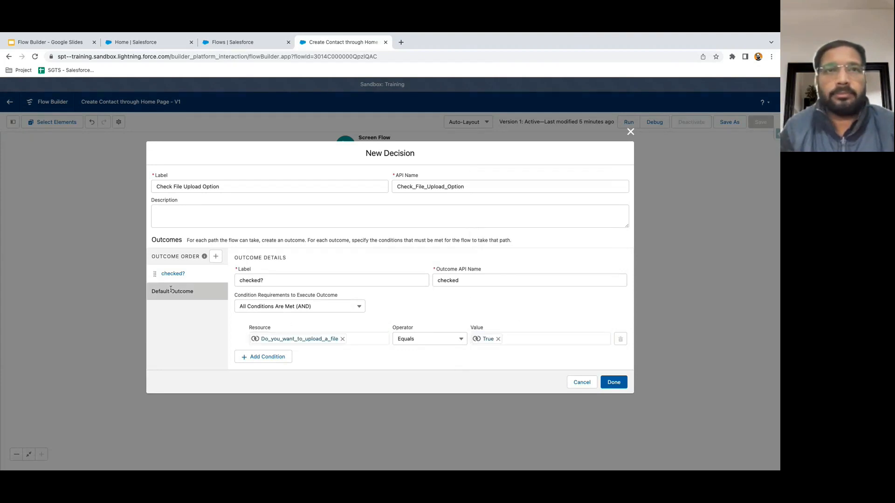
- Add an 'unchecked?' outcome where Do_you_want_to_upload_a_file Equals False
left_click(218, 257)
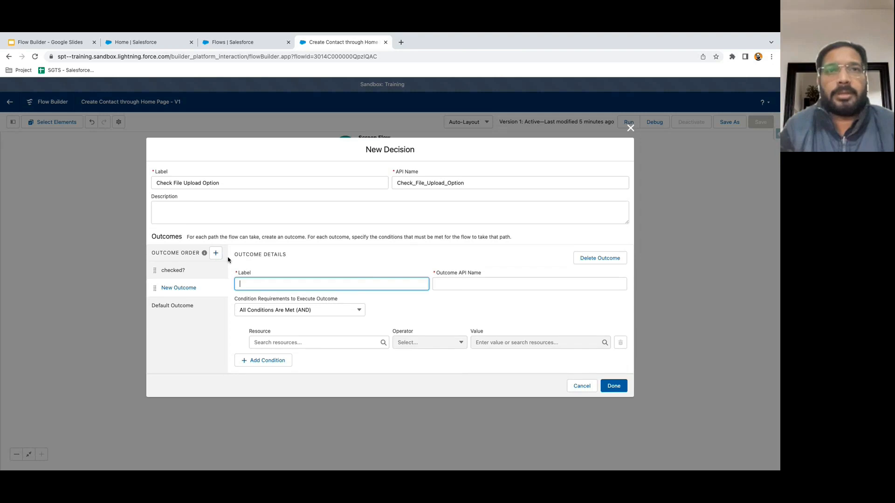
type("unchekce")
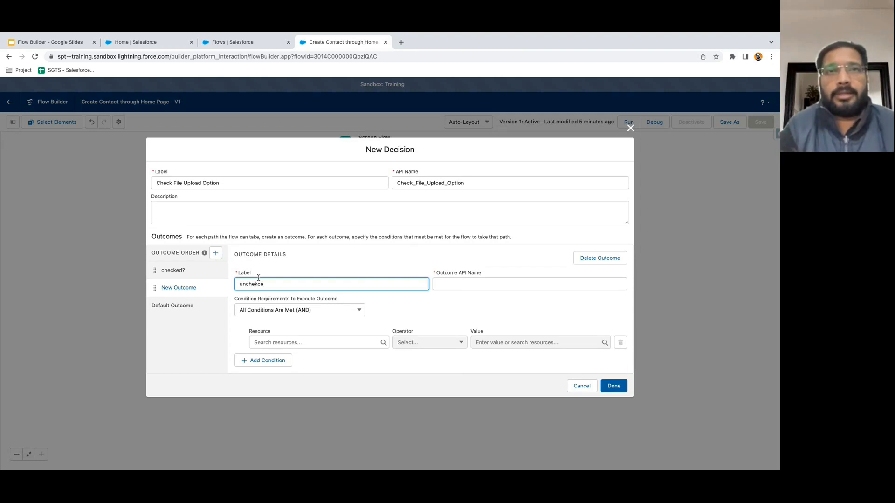
key("BackSpace")
key("BackSpace")
key("BackSpace")
type("cked")
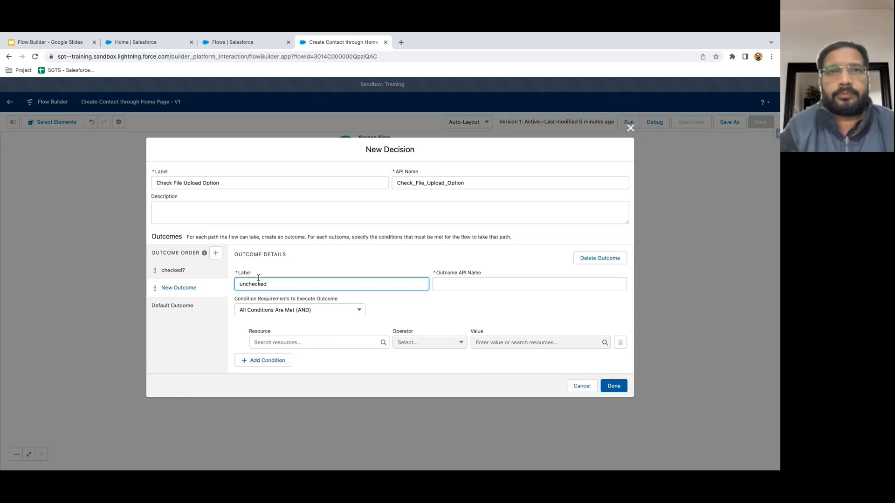
type("?")
left_click(395, 308)
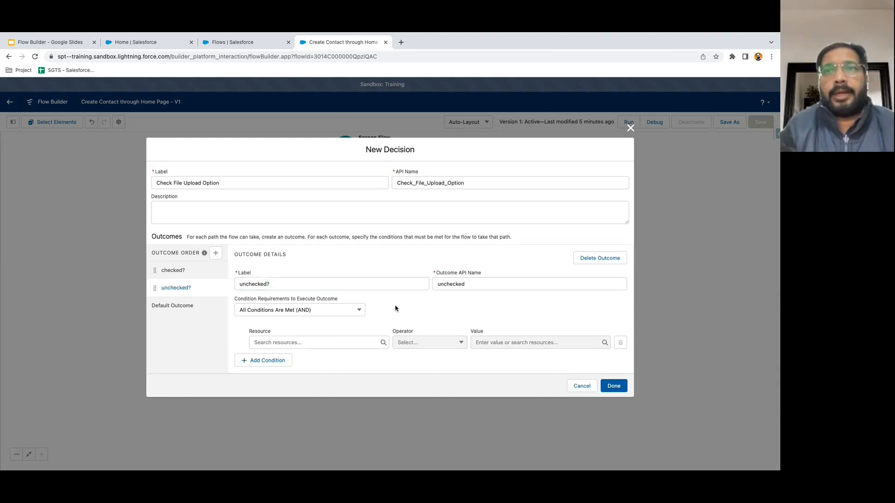
left_click(303, 342)
type("do")
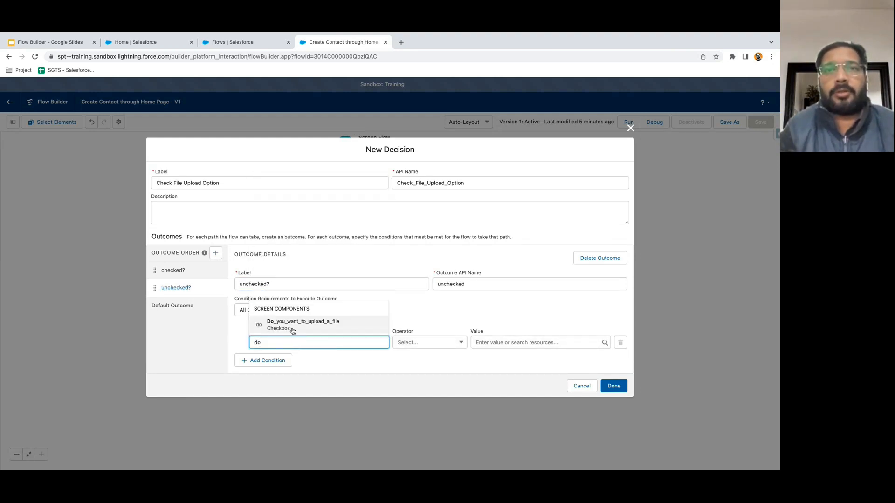
left_click(293, 330)
left_click(492, 344)
type("false")
left_click(524, 325)
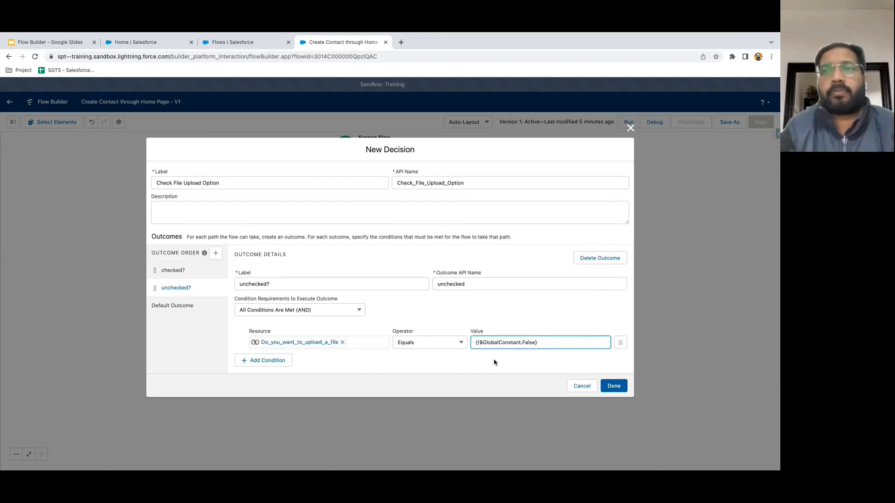
- Compare the checked? and unchecked? conditions, then save the decision
left_click(193, 274)
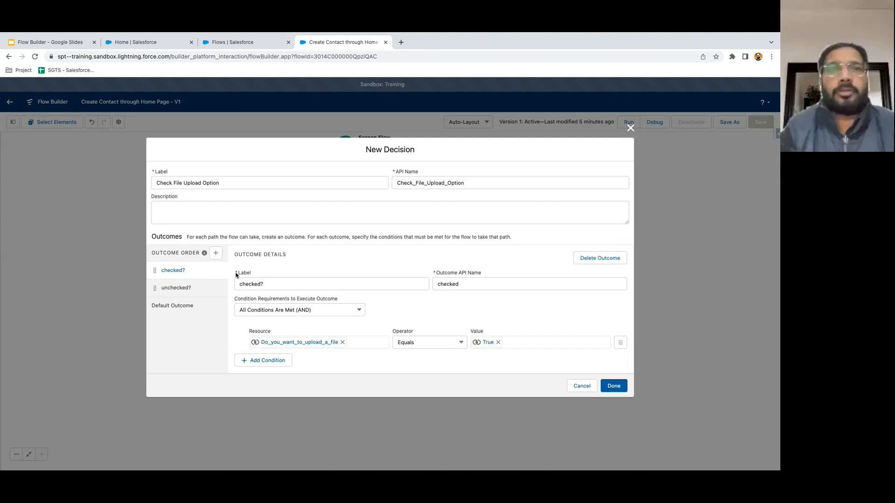
left_click(200, 291)
left_click(198, 275)
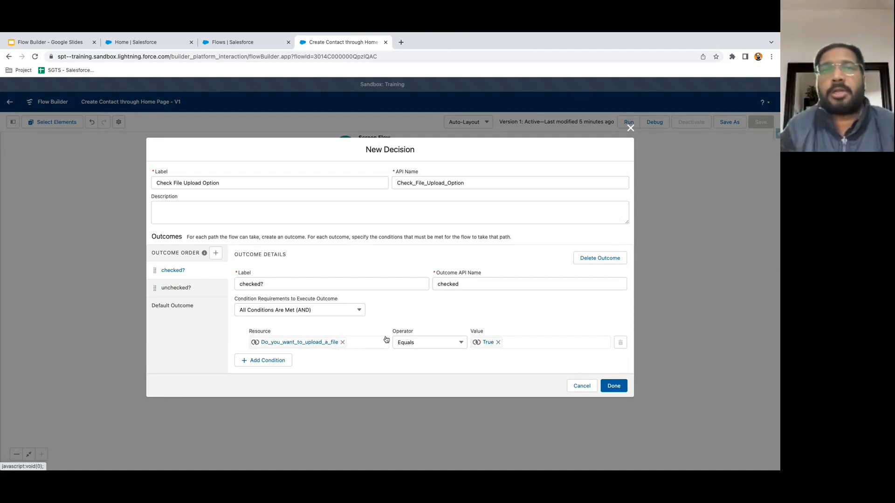
left_click(189, 294)
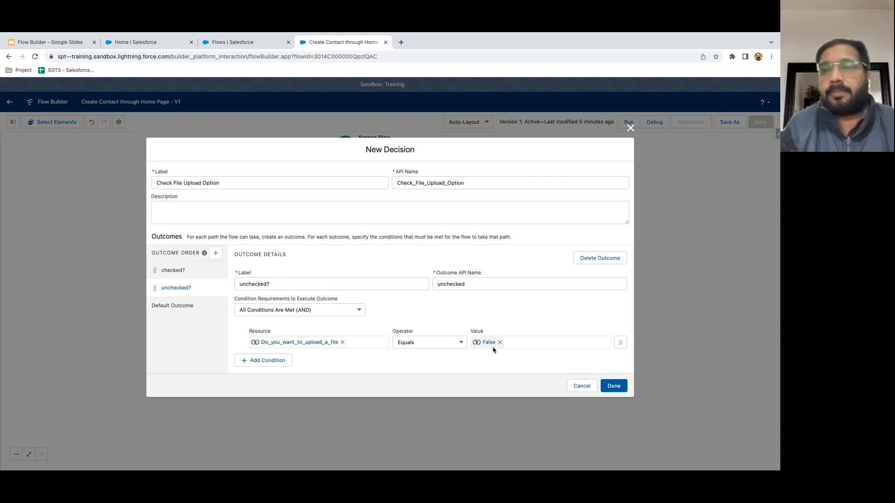
left_click(613, 386)
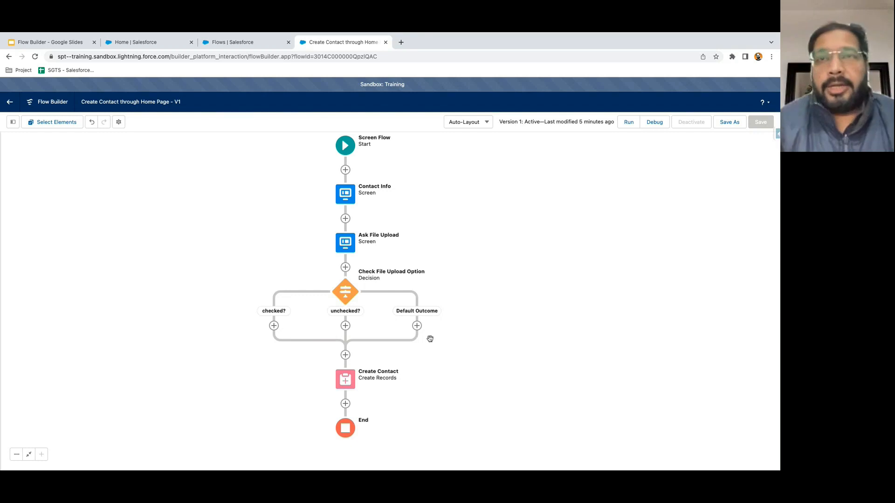
- Add a Screen element under the checked? branch of Check File Upload Option
left_click_drag(457, 349, 463, 310)
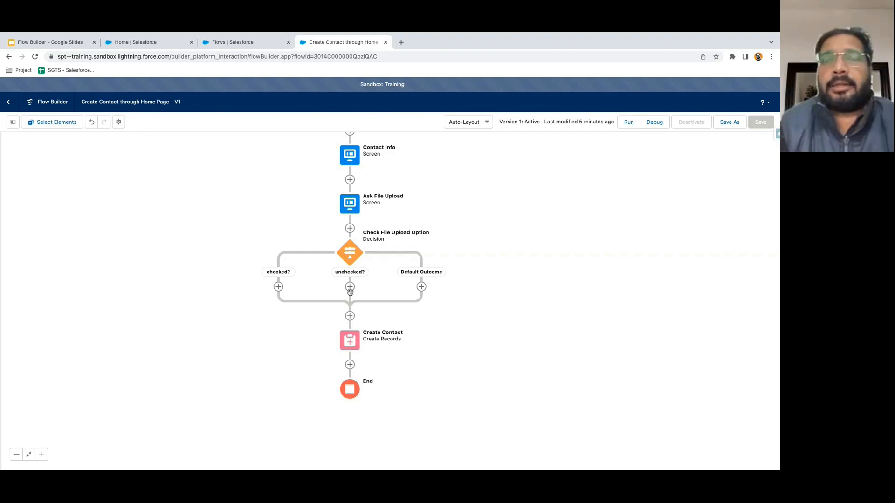
left_click(279, 289)
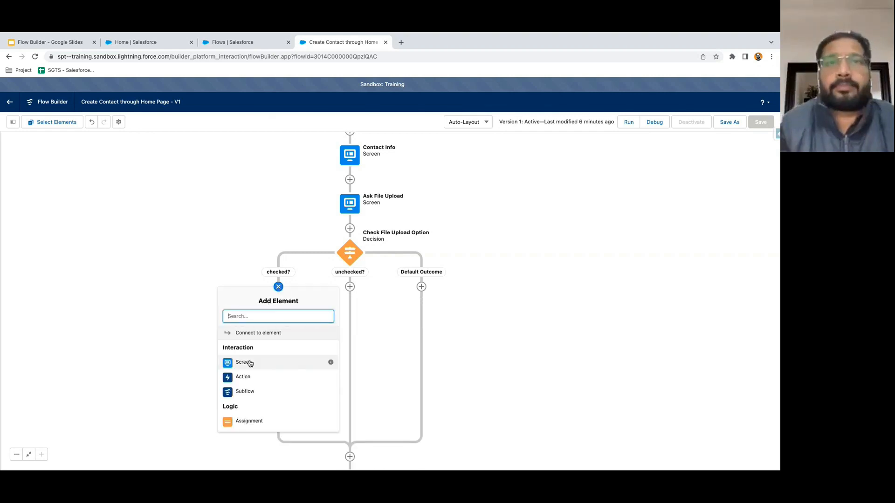
left_click(250, 363)
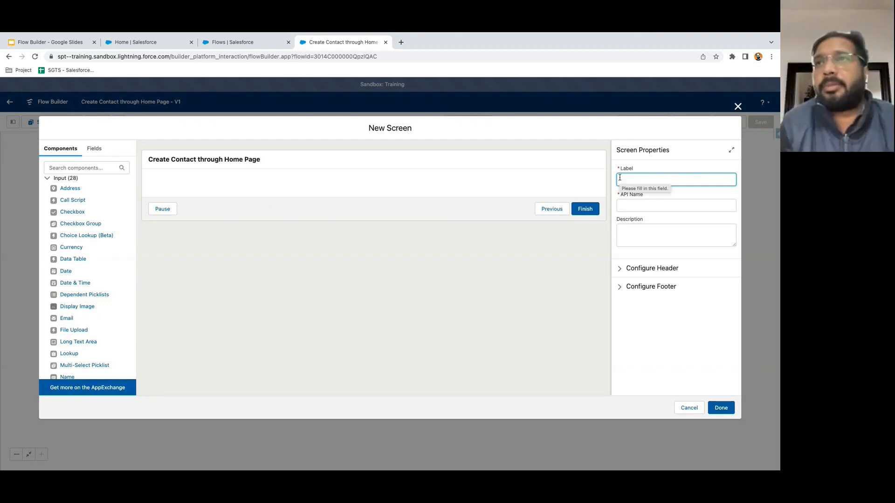
- Label the screen 'File Upload' and add a File Upload component with API name UploadaFile
type("File Upload")
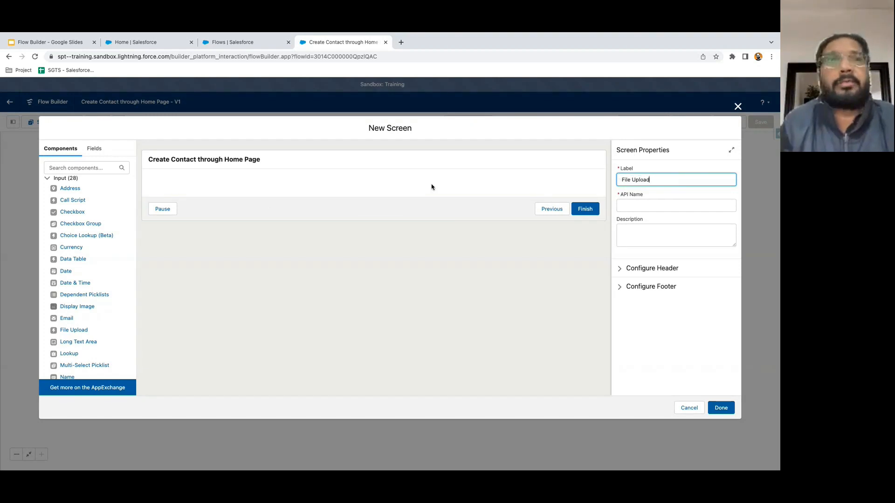
left_click(95, 170)
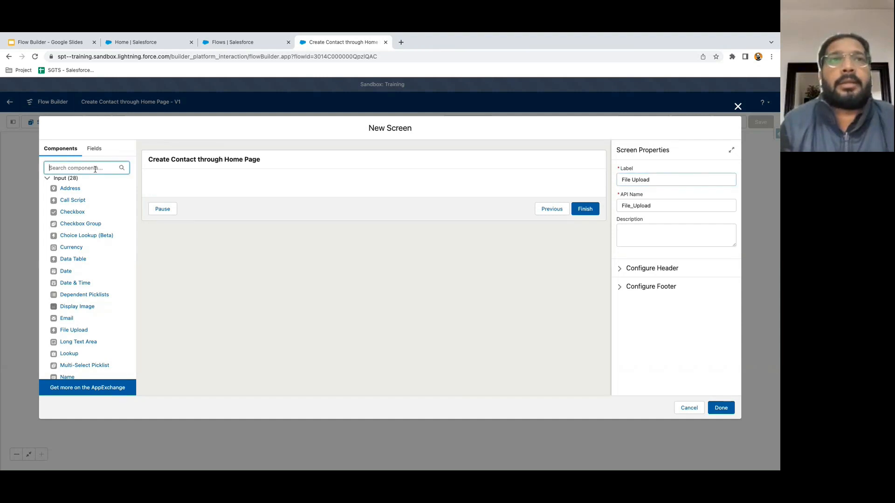
type("file")
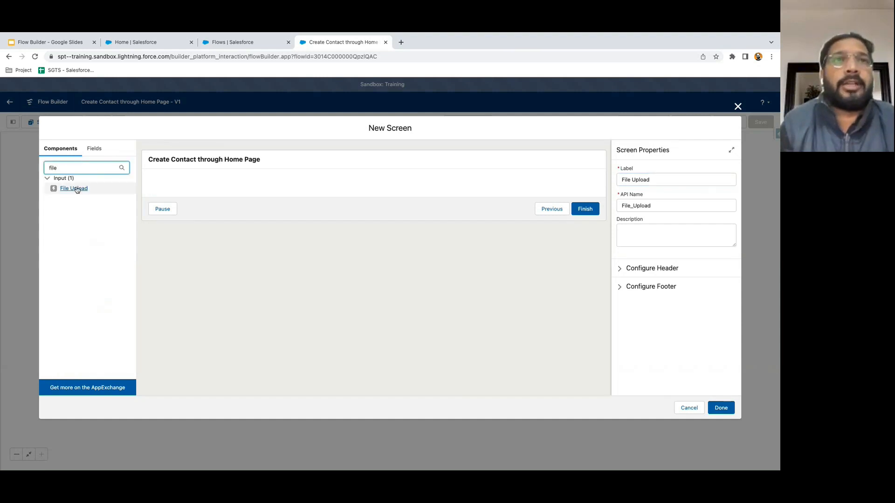
left_click(73, 189)
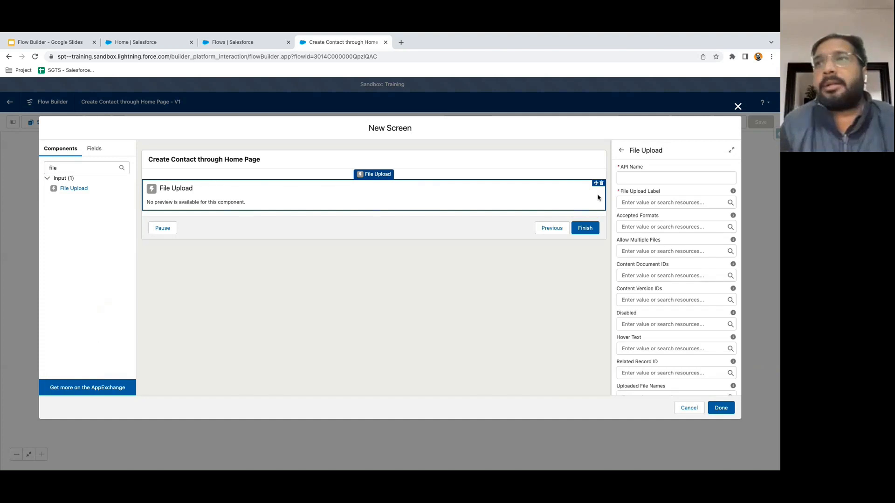
left_click(647, 177)
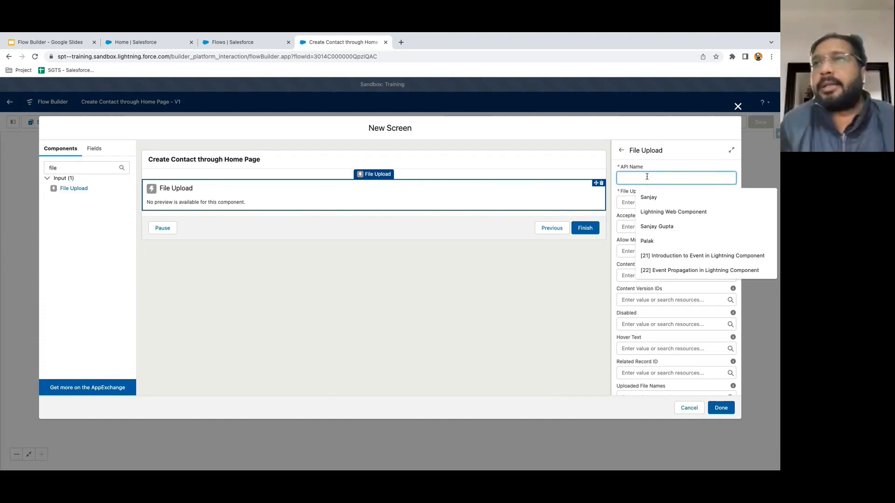
type("FileUploa")
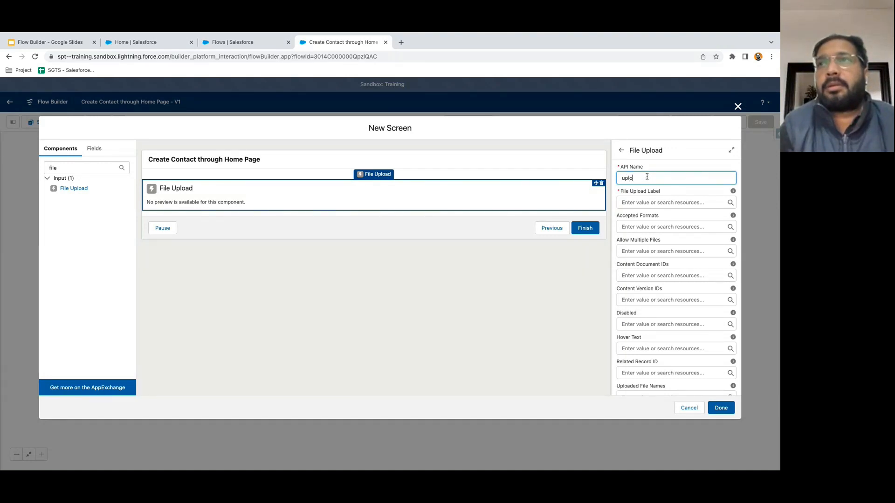
type("oa")
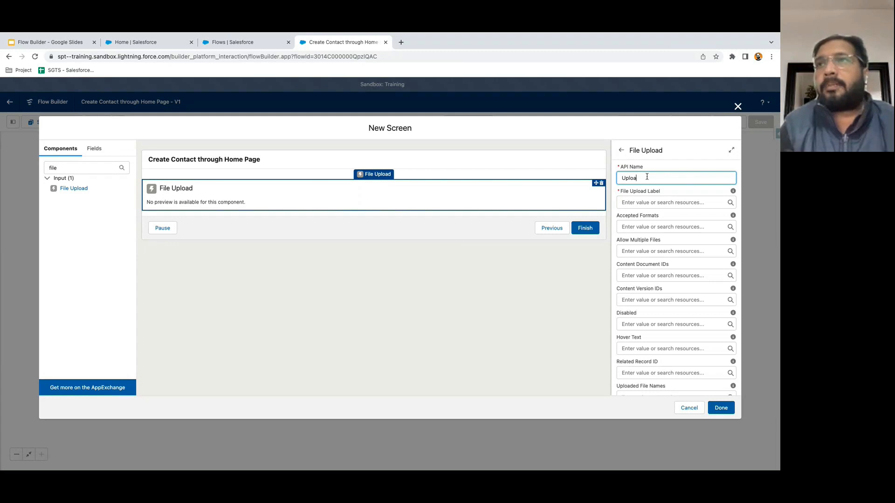
type("daFile")
- Label the upload field 'Upload a File', review its related record ID option, and save the screen
left_click(643, 203)
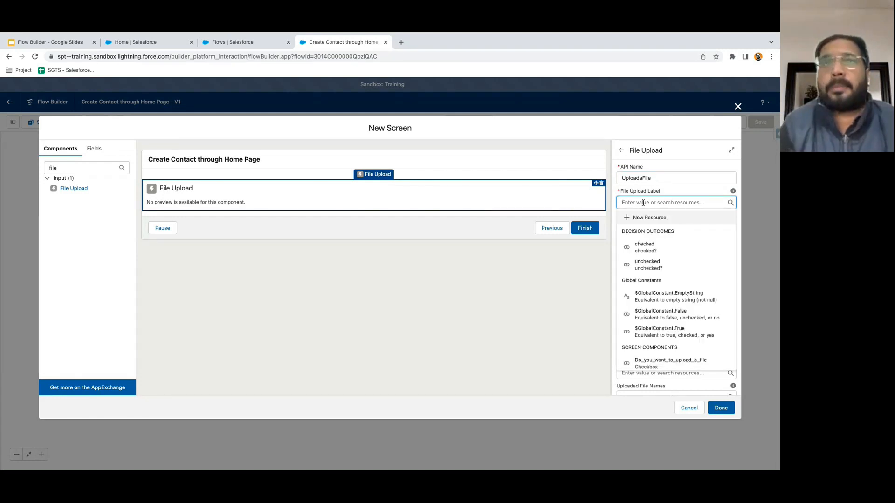
type("Upload a File")
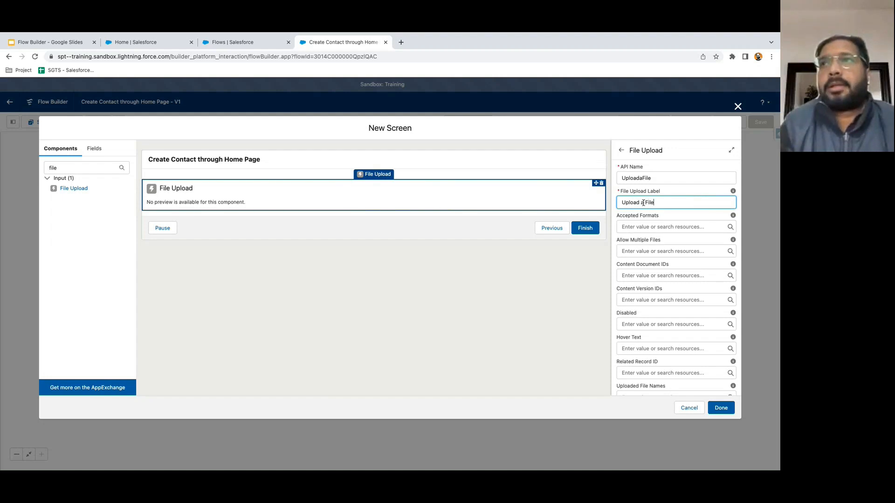
left_click(673, 192)
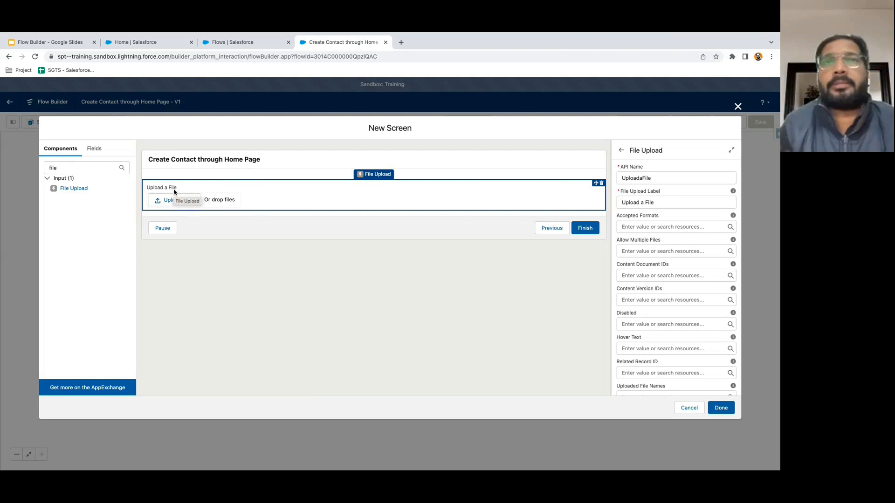
scroll(655, 290, "down", 2)
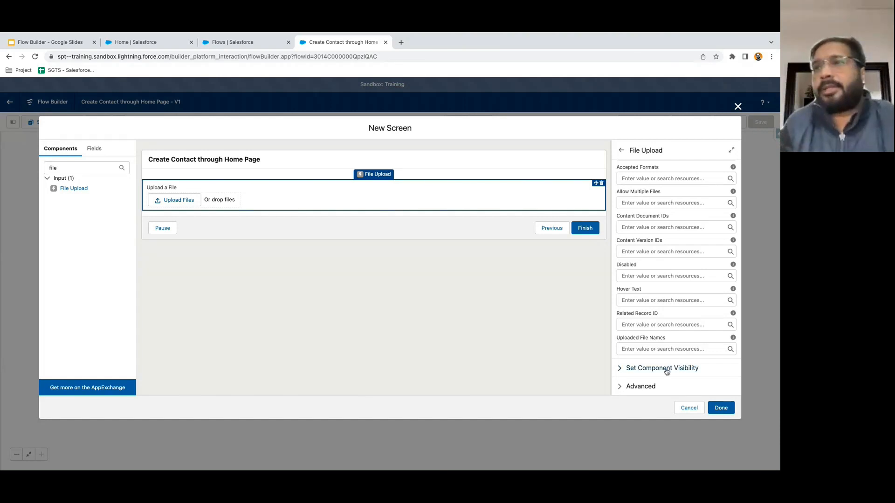
left_click(646, 327)
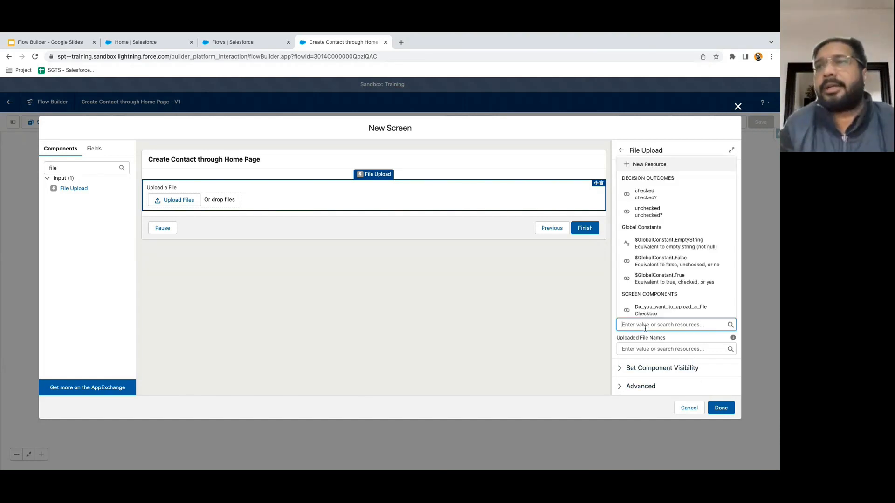
left_click(590, 327)
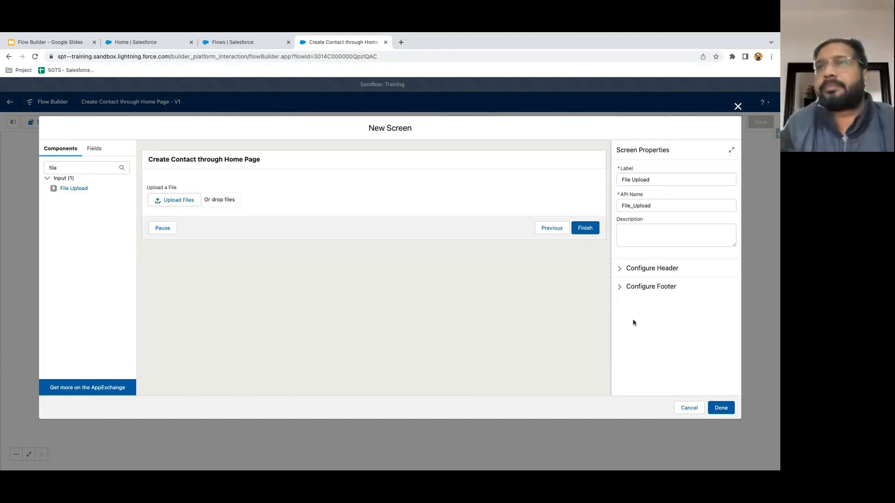
left_click(560, 198)
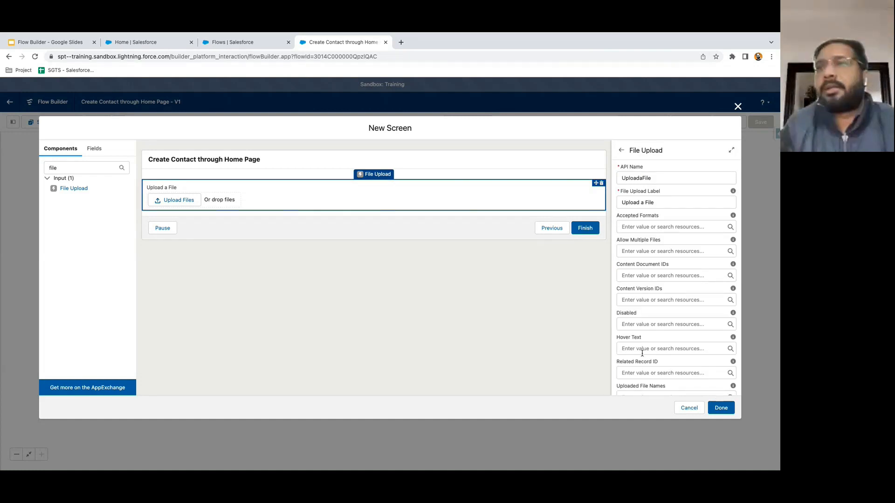
scroll(643, 353, "down", 2)
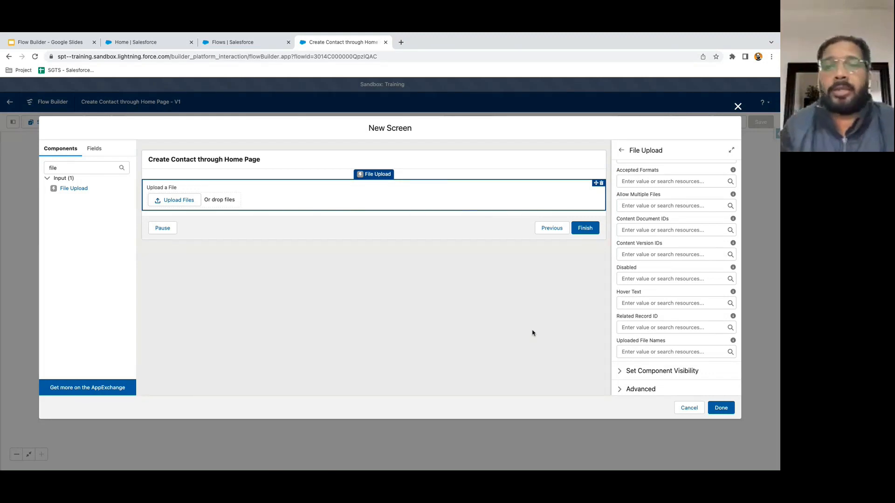
left_click(722, 409)
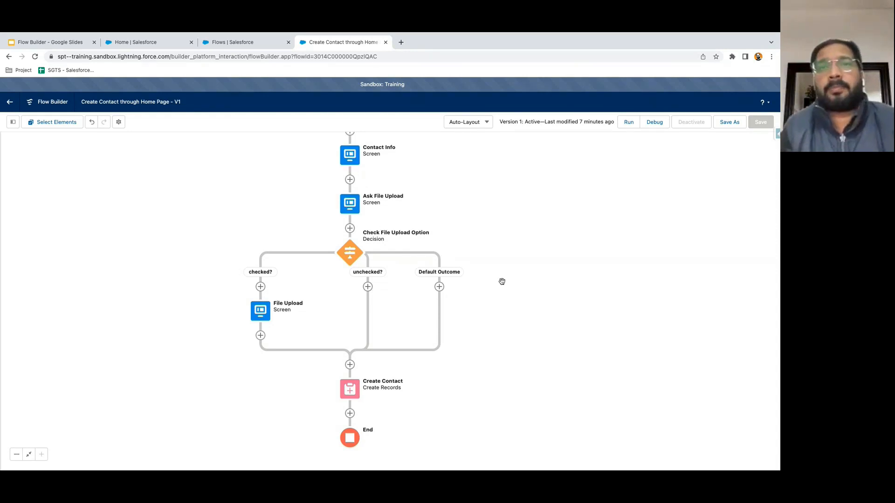
- Re-inspect the File Upload screen's component, then reposition the diagram to show the full flow
left_click_drag(503, 303, 502, 259)
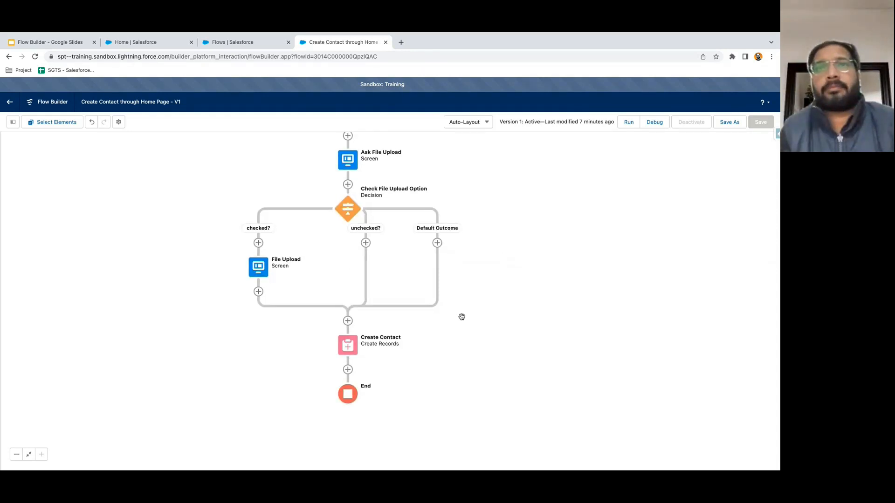
left_click_drag(471, 316, 492, 341)
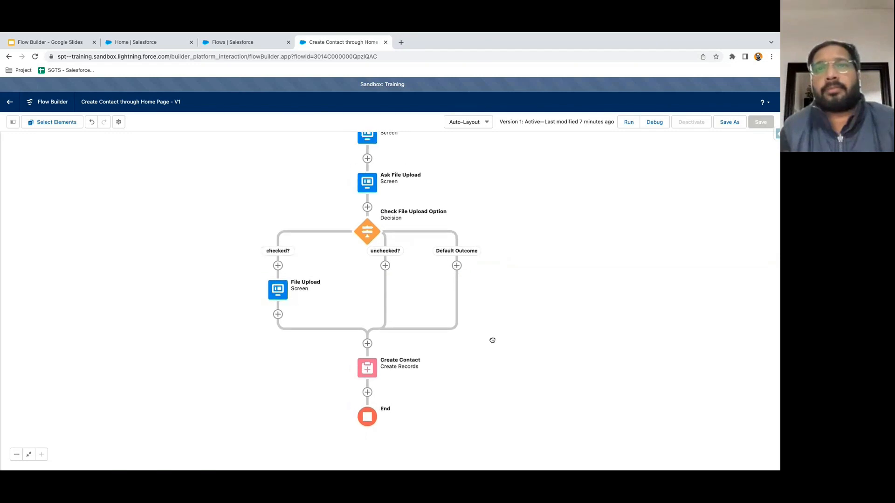
mouse_move(495, 293)
left_mouse_down()
mouse_move(495, 317)
mouse_move(493, 294)
left_mouse_up()
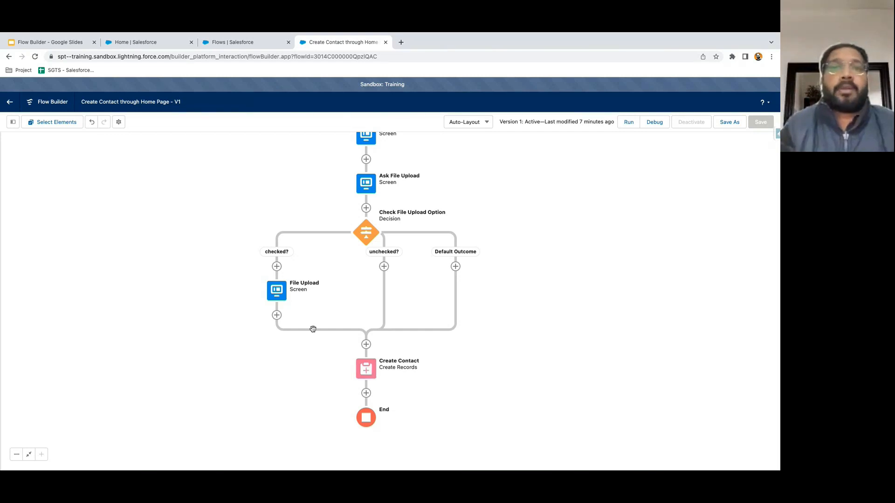
double_click(279, 295)
left_click(434, 201)
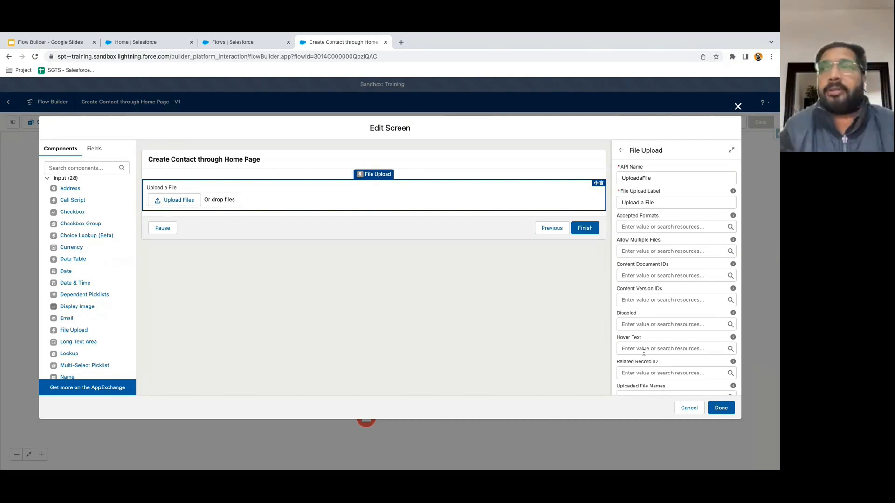
left_click(738, 108)
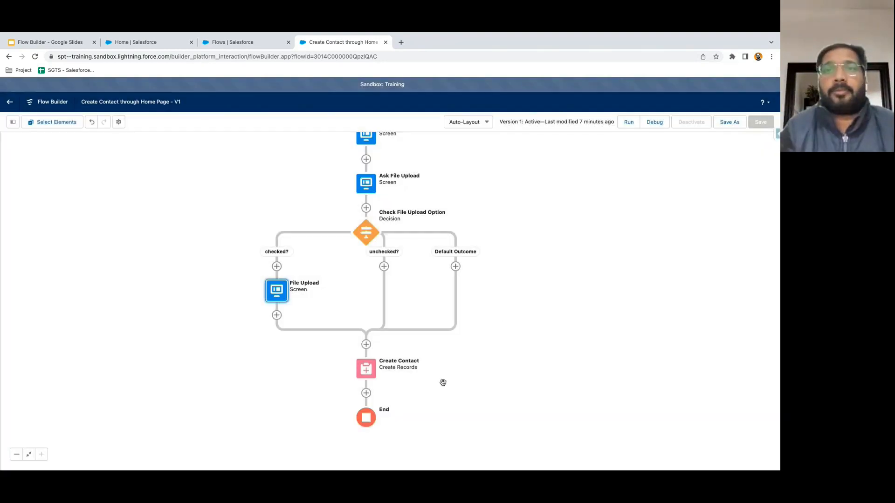
left_click_drag(443, 383, 438, 352)
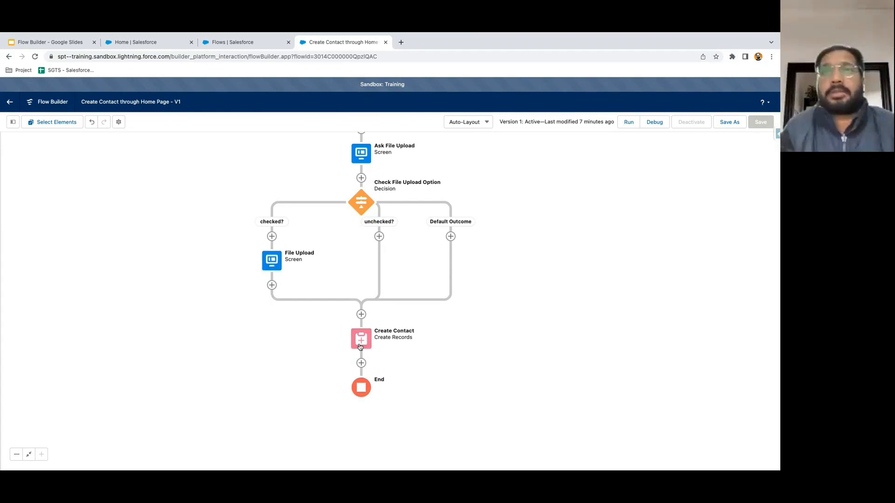
left_click_drag(504, 306, 495, 324)
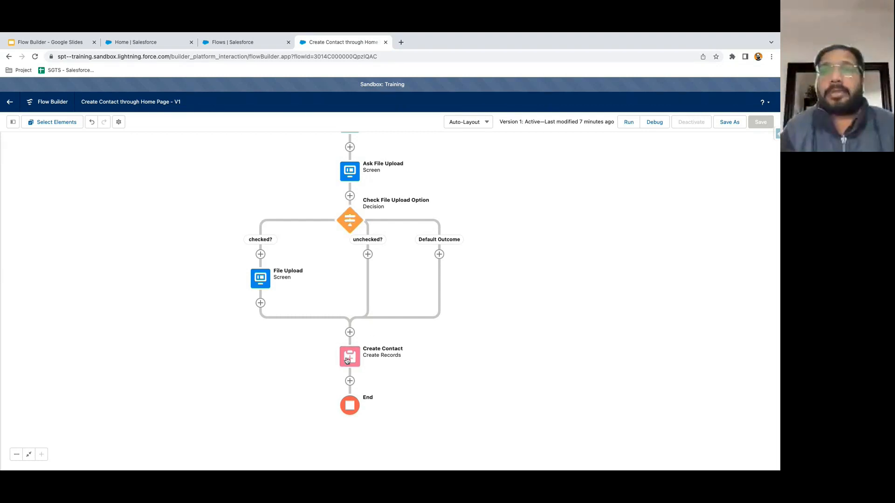
left_click_drag(420, 371, 418, 381)
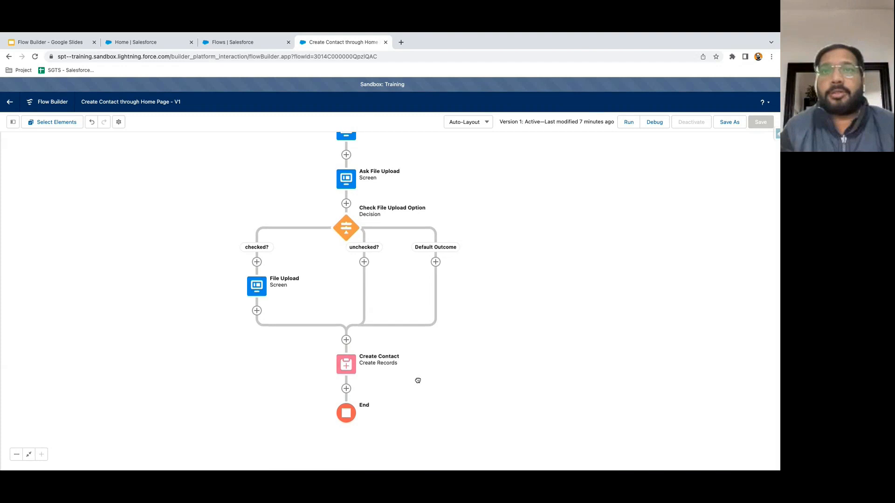
- Cut Create Contact and paste it directly after Ask File Upload, ahead of the decision
left_click(346, 372)
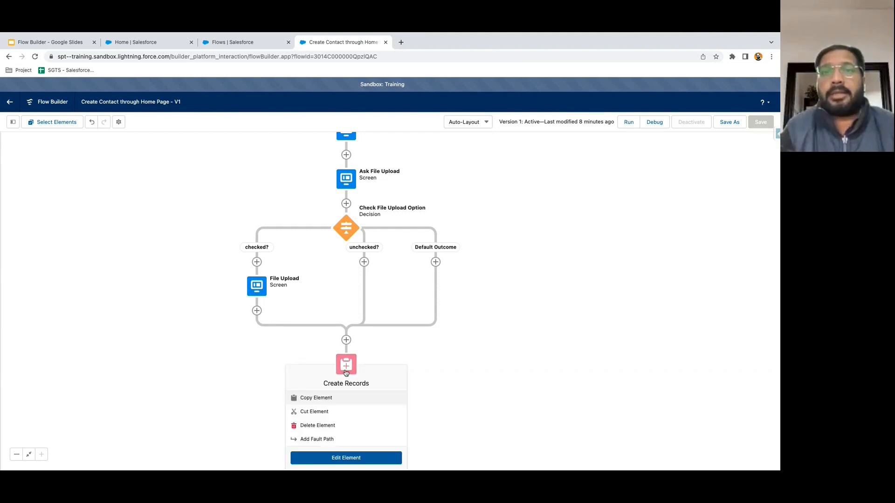
left_click(317, 413)
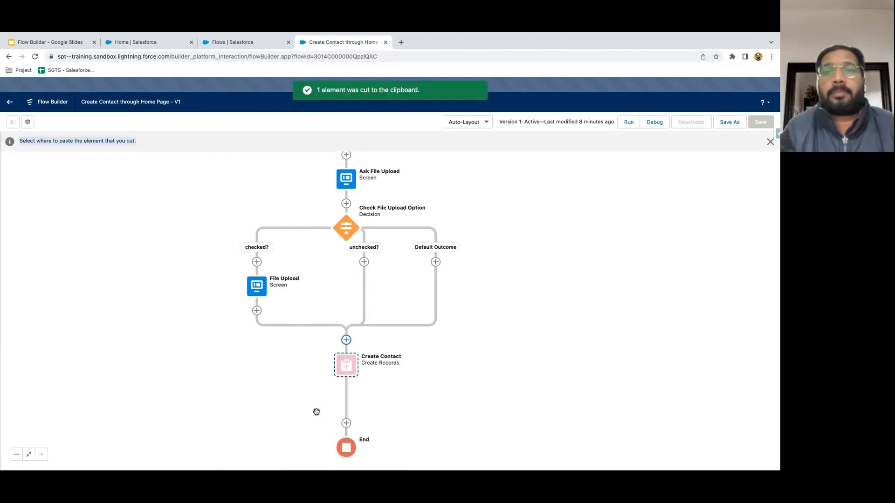
left_click_drag(497, 231, 498, 279)
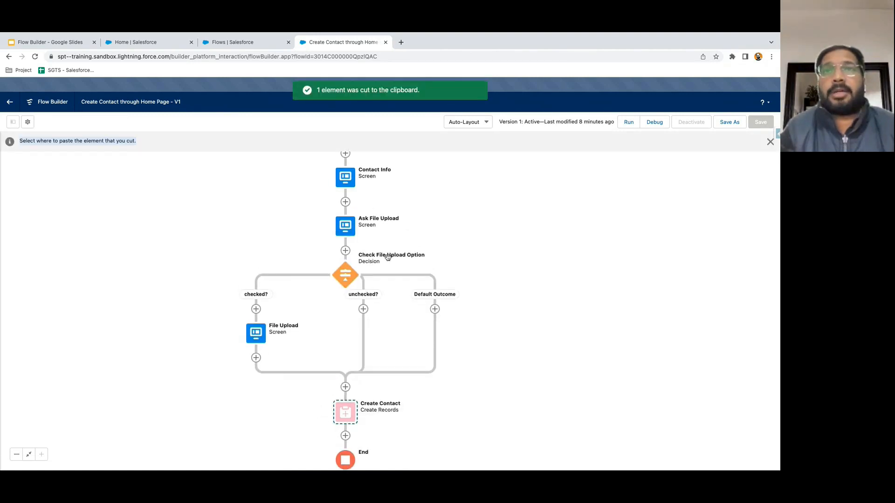
left_click(345, 253)
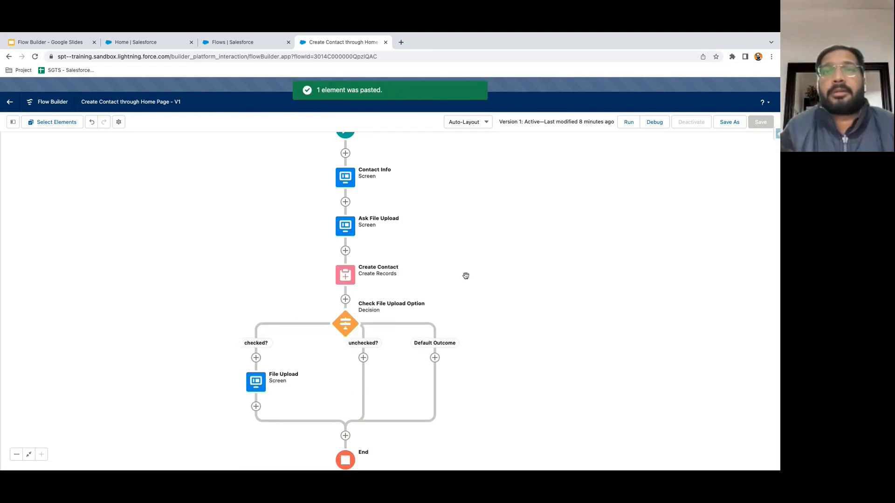
scroll(494, 270, "down", 3)
scroll(501, 287, "up", 2)
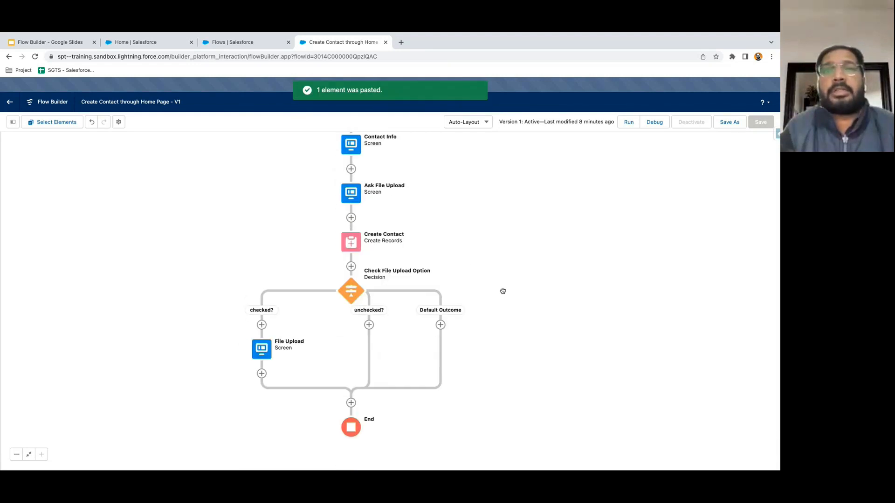
left_click_drag(503, 292, 505, 301)
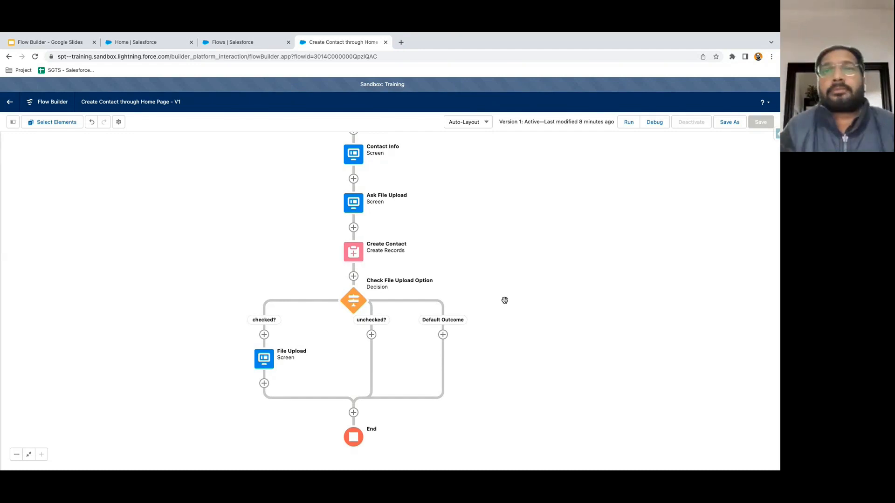
- Enable Manually assign variables in Create Contact, open the contact ID variable list, then switch to Slides
double_click(357, 252)
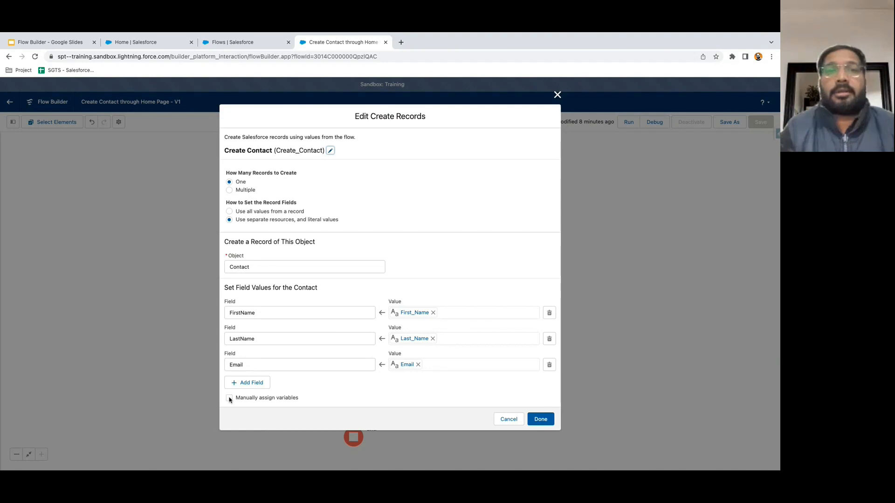
left_click(229, 398)
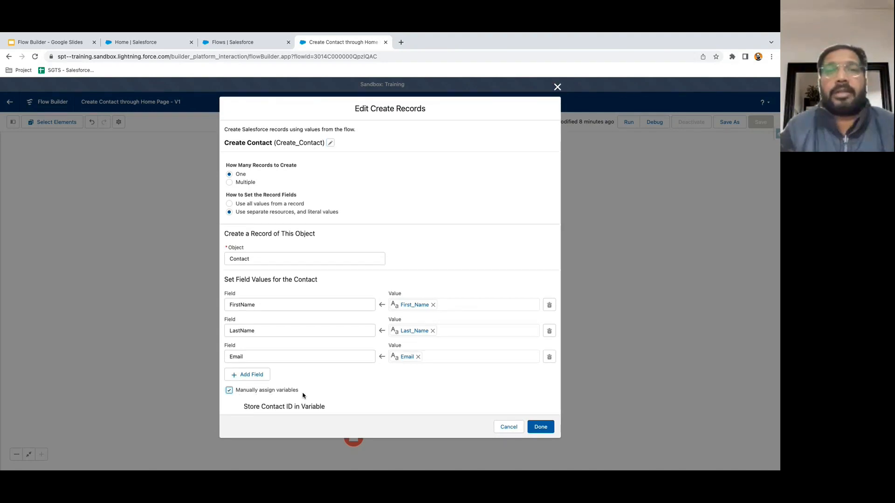
scroll(304, 396, "down", 1)
left_click(277, 404)
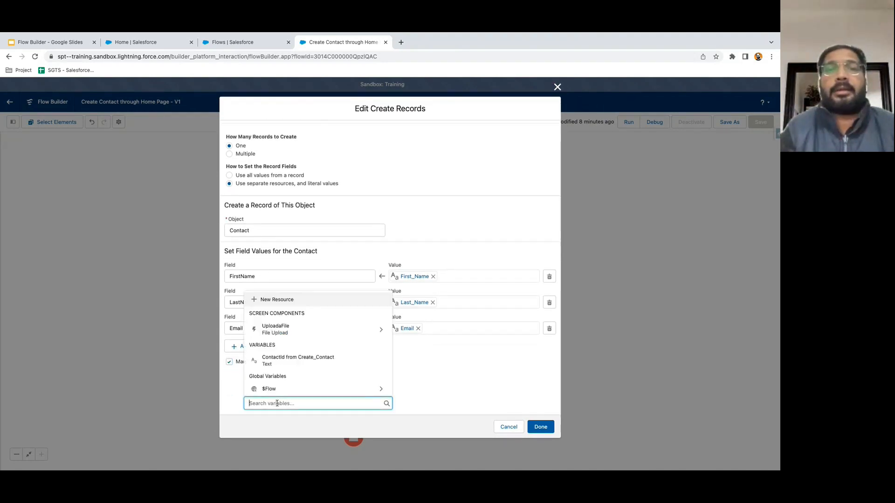
left_click(444, 390)
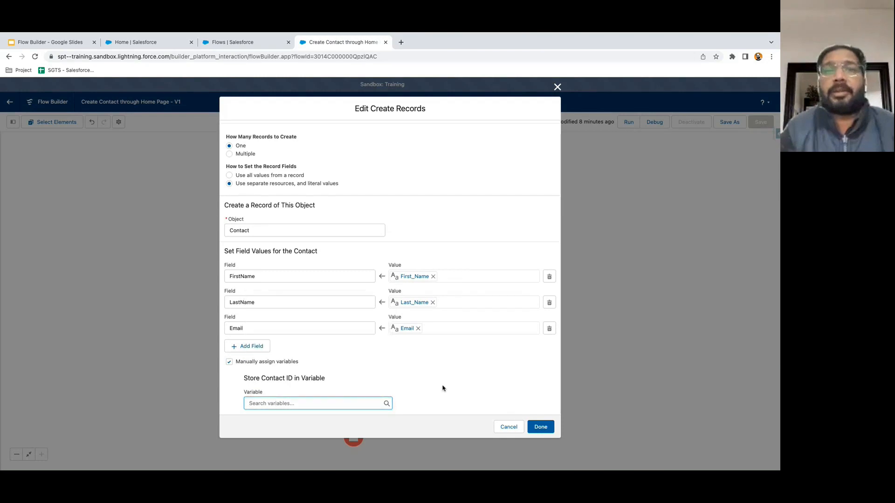
left_click(292, 404)
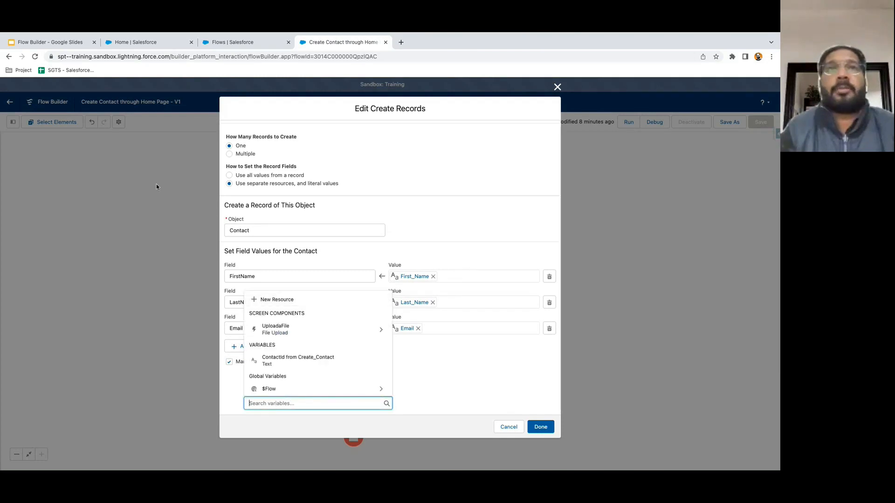
left_click(46, 42)
- Step back from slide 22 to slide 7, 'Resources That can be created'
key("Up")
key("Up")
key("Up")
key("Up")
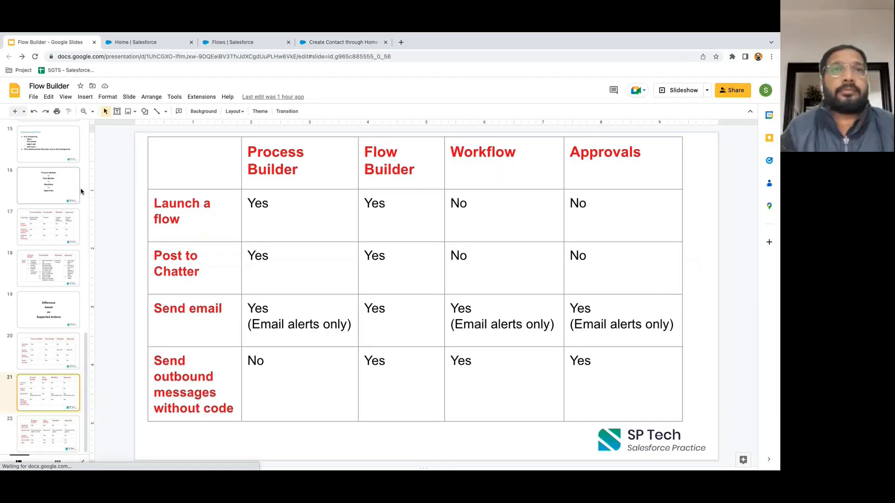
key("Up")
key("Up")
key("Up")
key("Up")
key("Up")
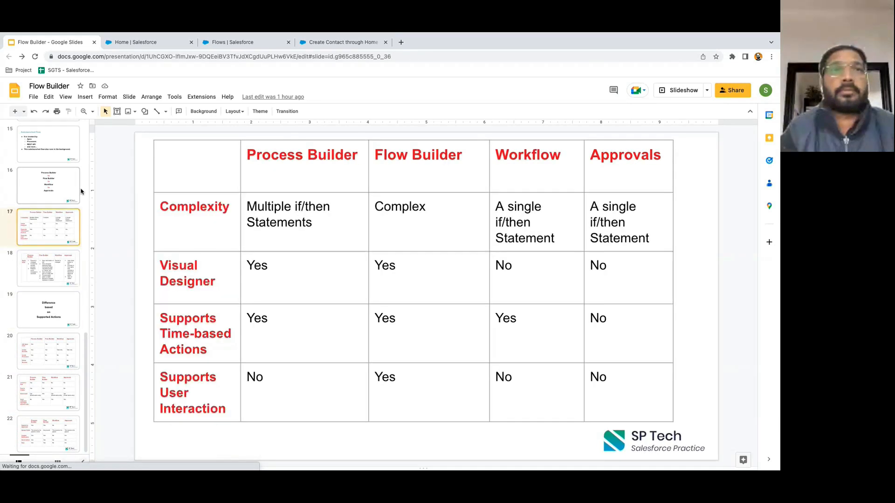
key("Up")
key("Up")
key("Up")
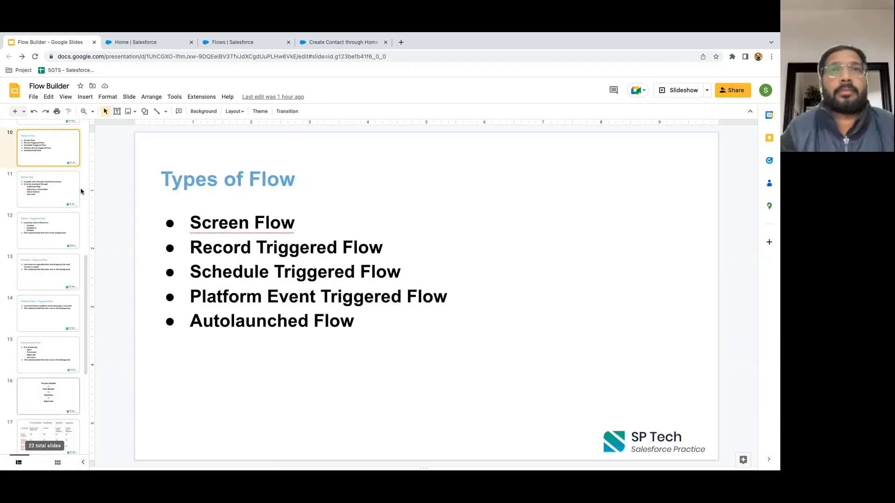
key("Up")
key("Up")
key("Up")
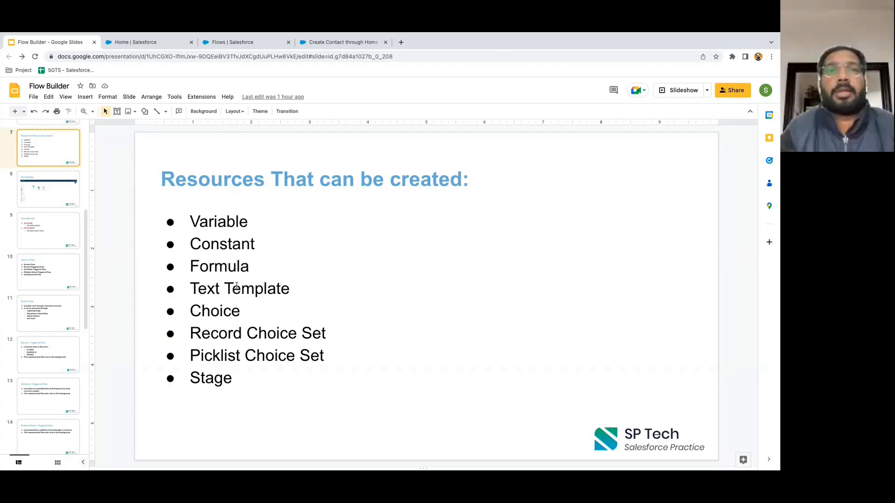
- Create a new Text variable named contactId to hold the new contact's ID
left_click(327, 44)
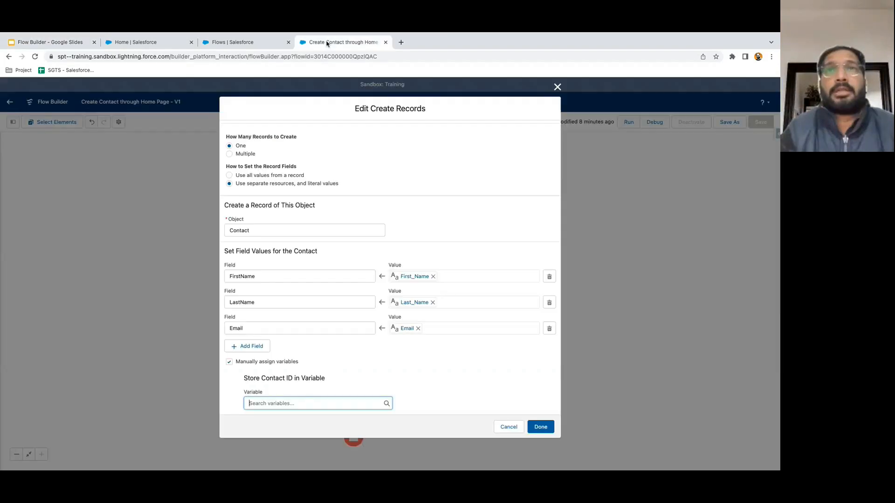
left_click(266, 403)
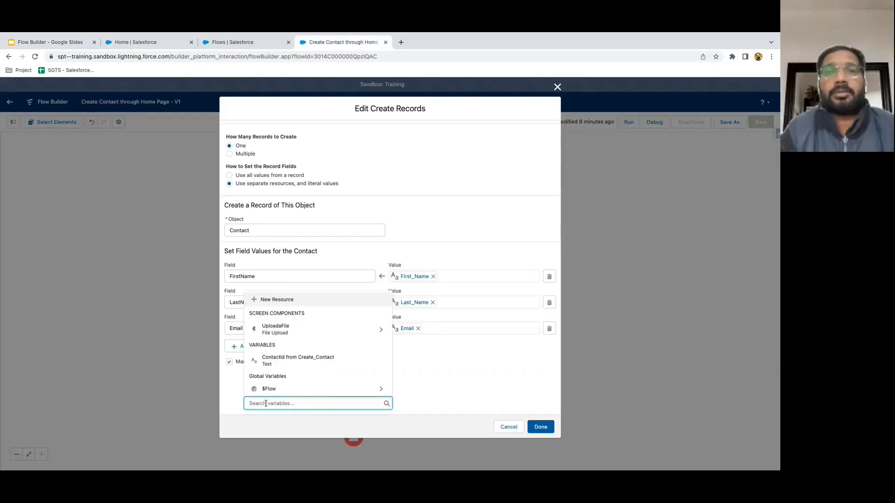
left_click(282, 302)
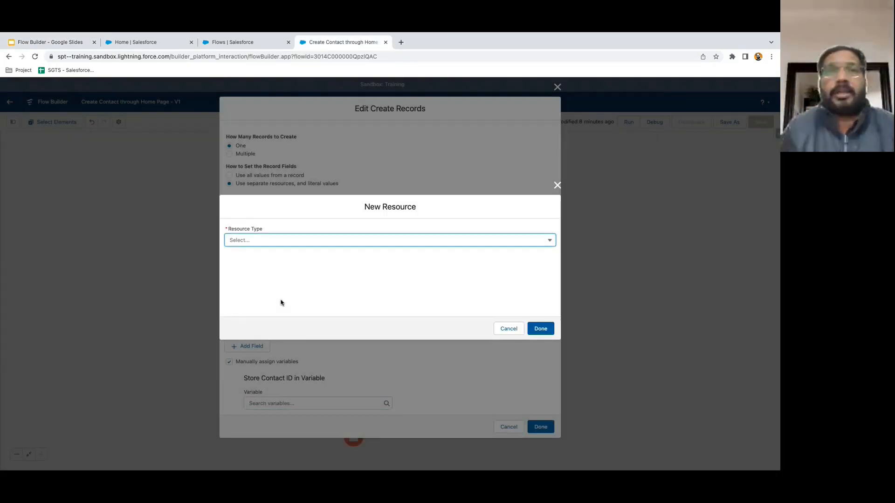
left_click(247, 242)
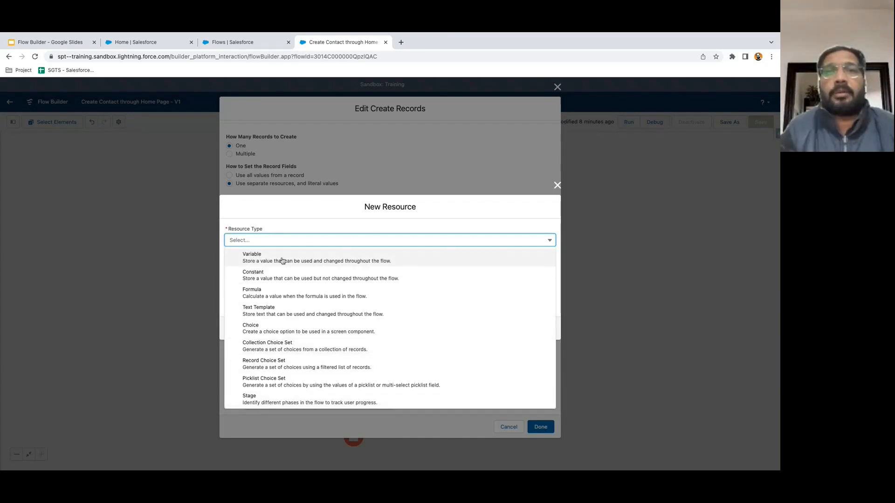
left_click(264, 262)
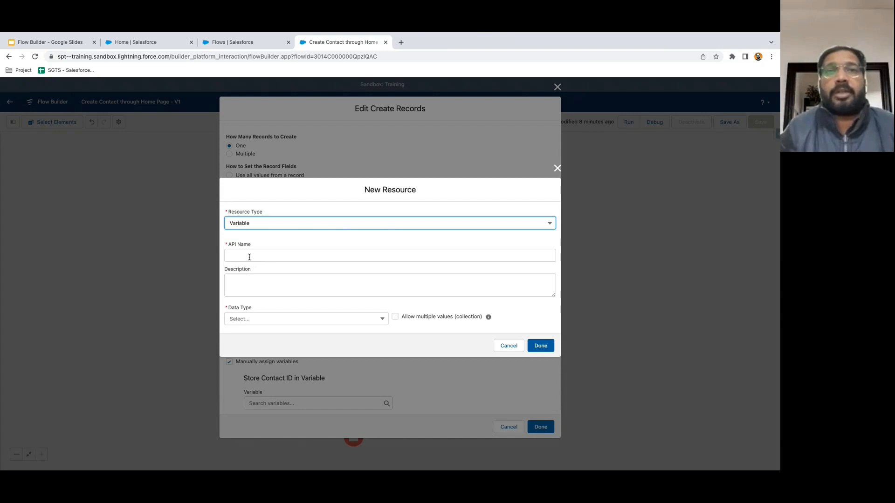
left_click(250, 257)
type("contact")
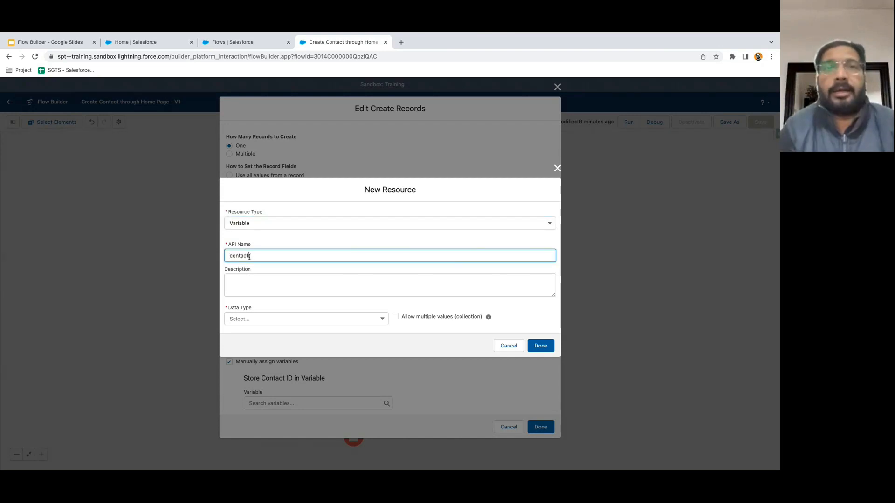
type("Id")
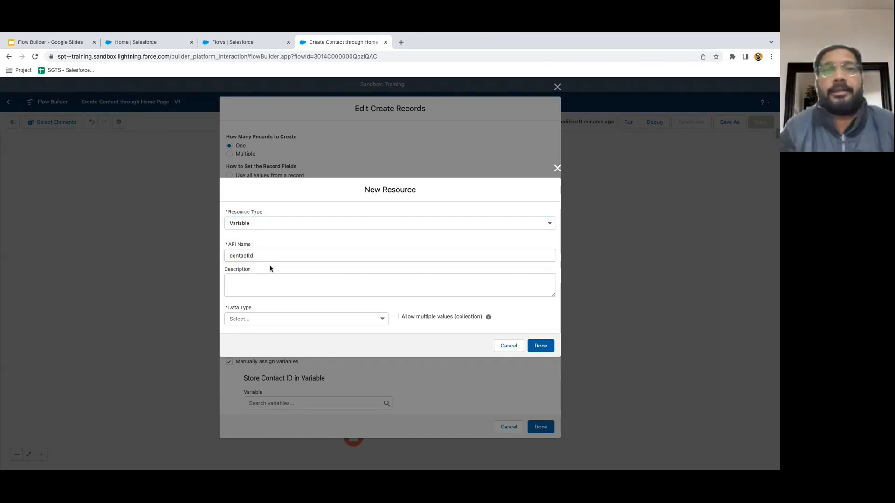
left_click(264, 322)
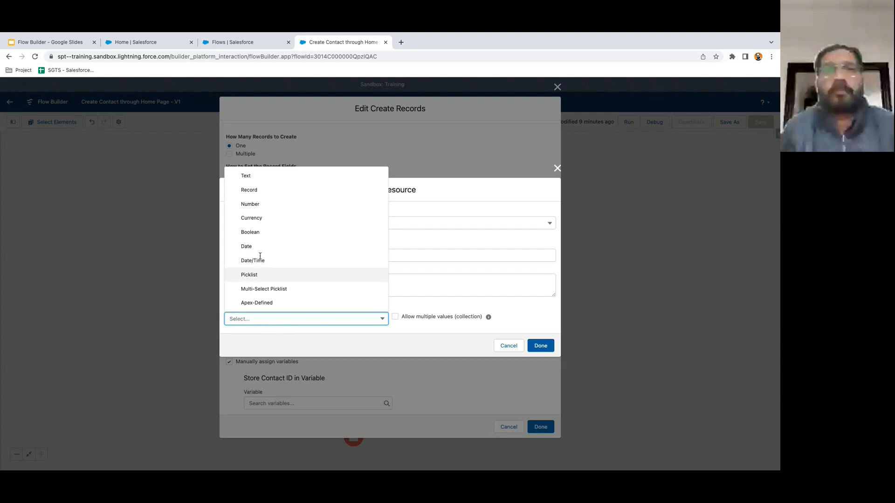
left_click(264, 180)
left_click(344, 348)
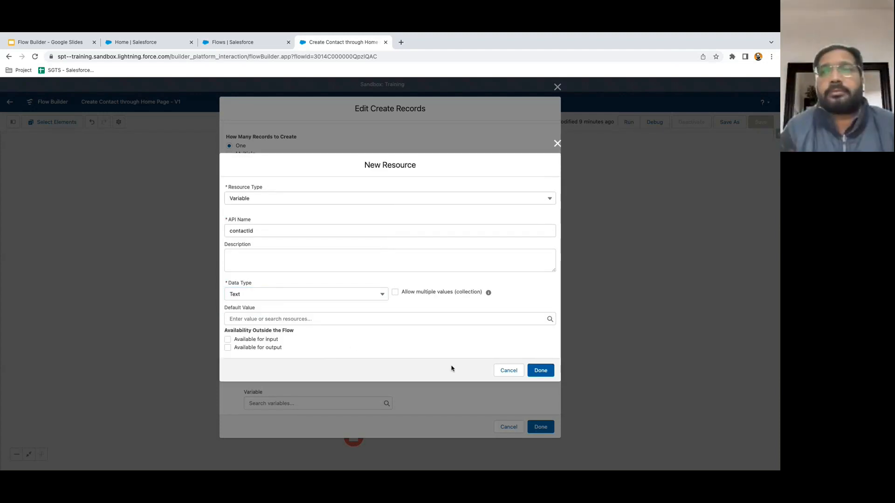
left_click(544, 375)
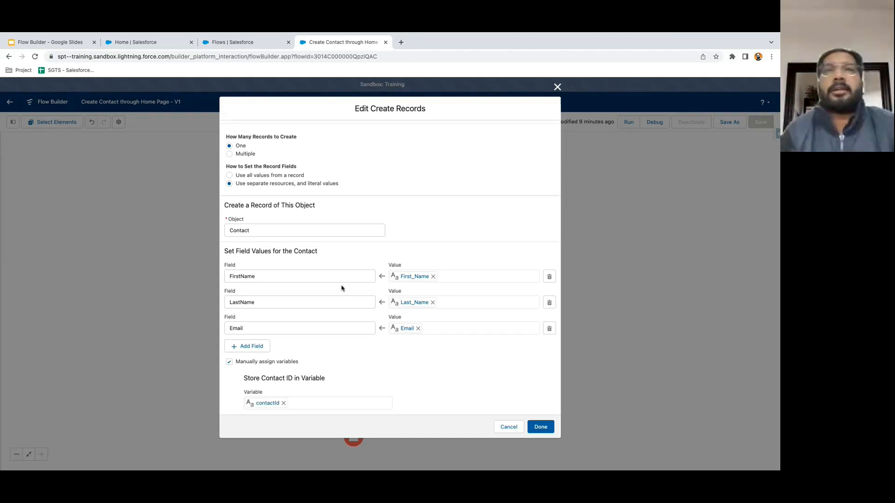
- Store the Contact ID in contactId and confirm the Create Records settings
scroll(338, 280, "up", 2)
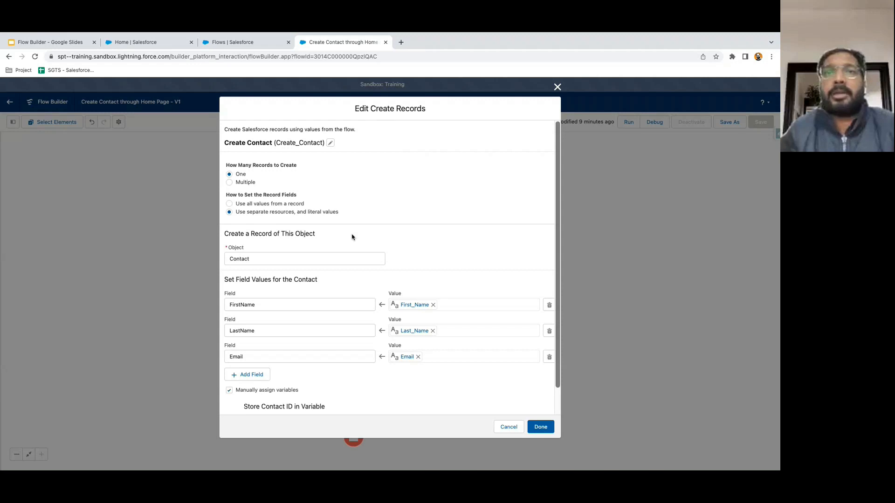
scroll(353, 247, "down", 2)
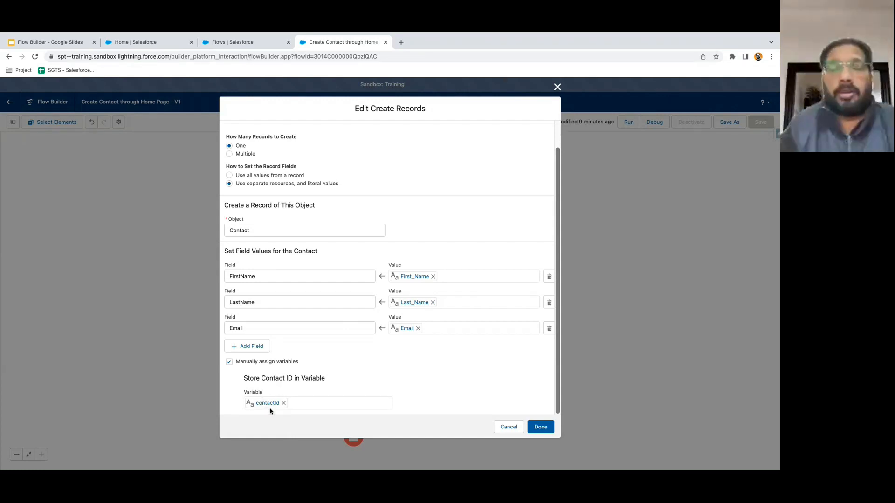
left_click(540, 427)
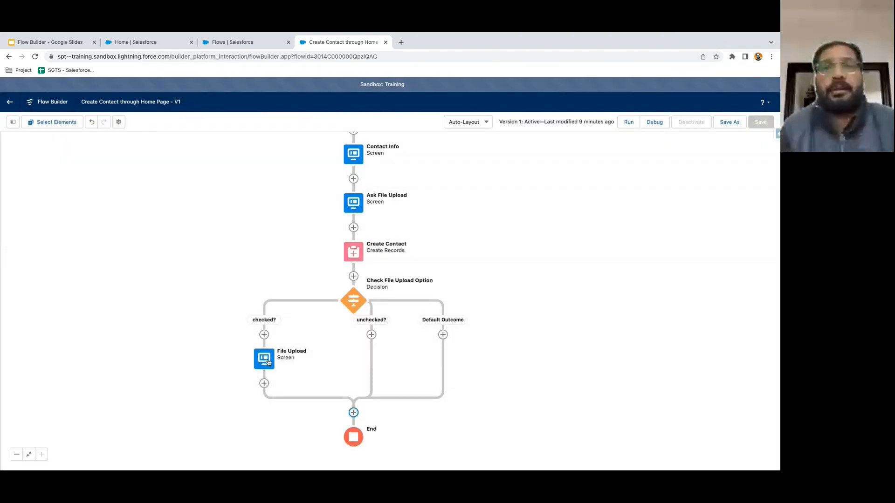
- On the File Upload screen, set the component's Related Record ID to {!contactId} and save
double_click(264, 359)
left_click(360, 200)
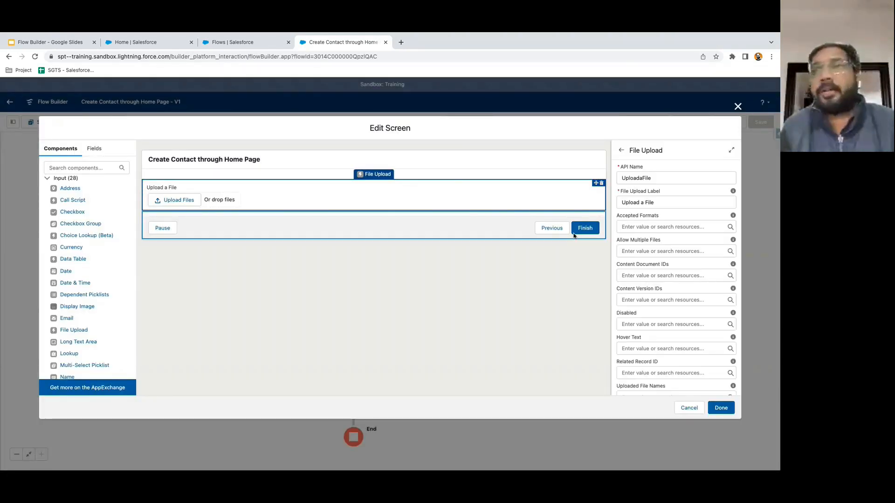
scroll(629, 358, "down", 2)
left_click(632, 326)
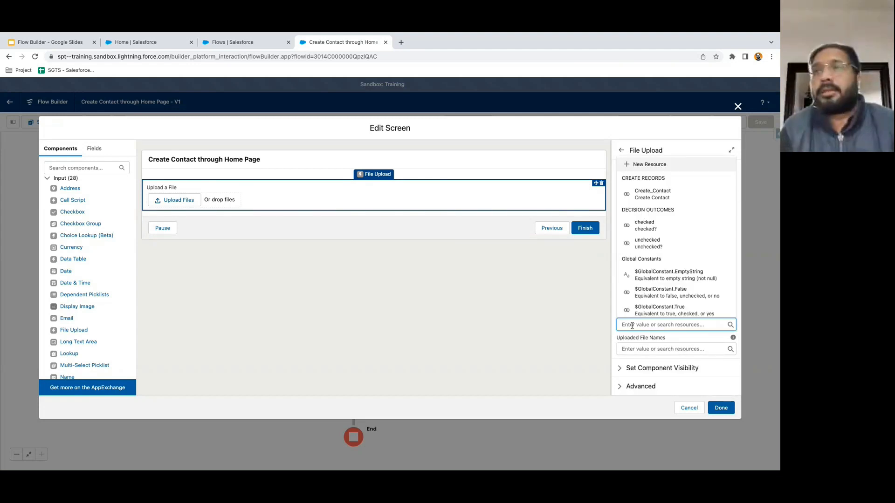
type("contactId}")
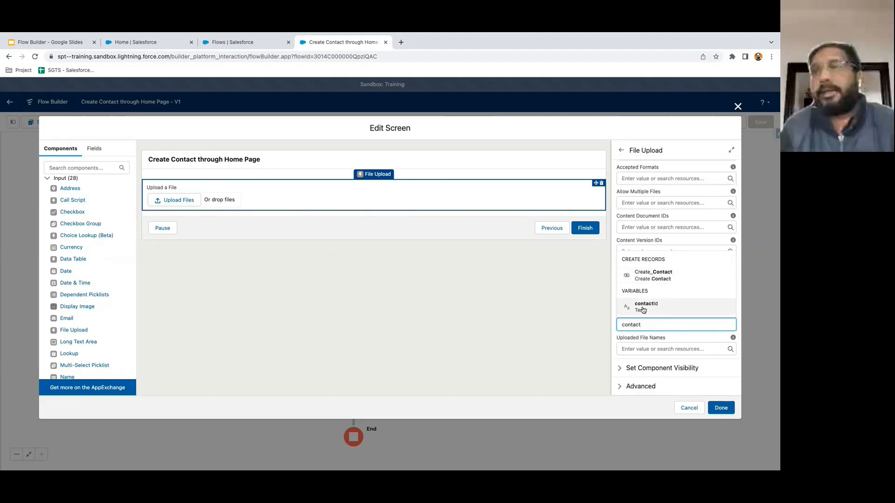
left_click(645, 309)
left_click(586, 338)
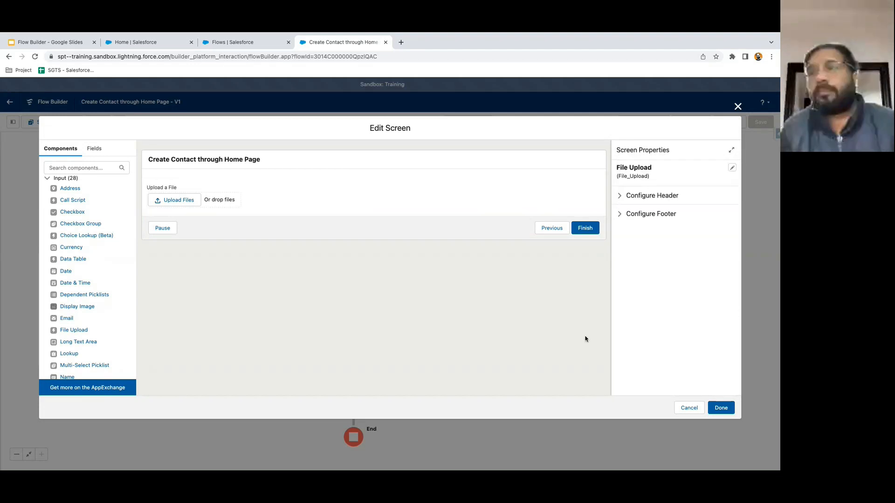
left_click(451, 204)
scroll(639, 350, "down", 2)
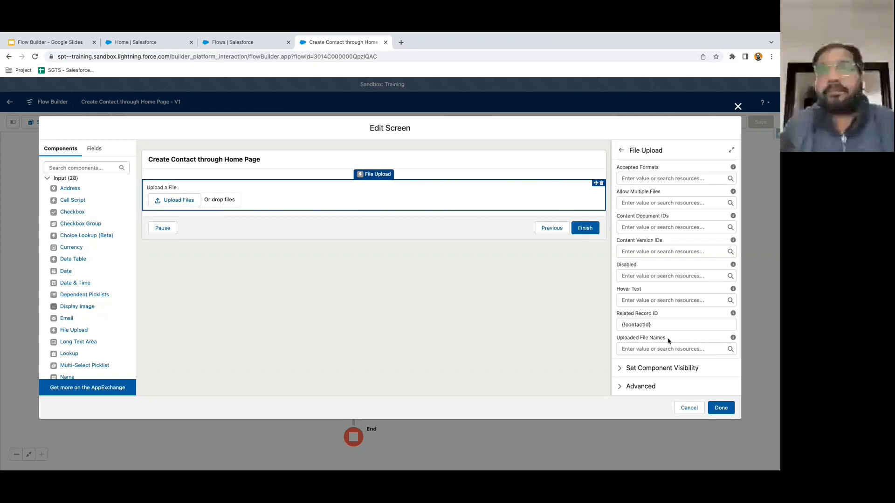
left_click(721, 408)
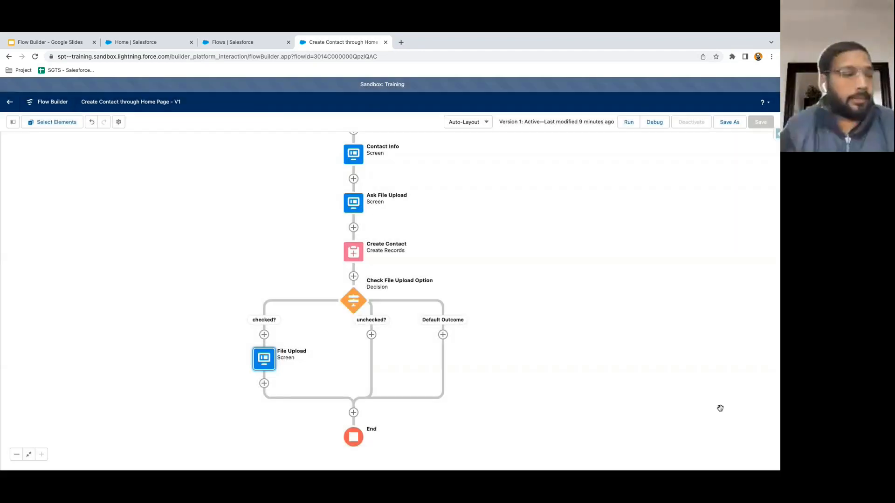
- Save the flow with Save As as a new version (Version 2) and activate it
mouse_move(509, 366)
left_mouse_down()
mouse_move(530, 299)
mouse_move(520, 362)
left_mouse_up()
left_click_drag(493, 308, 493, 284)
left_click(729, 122)
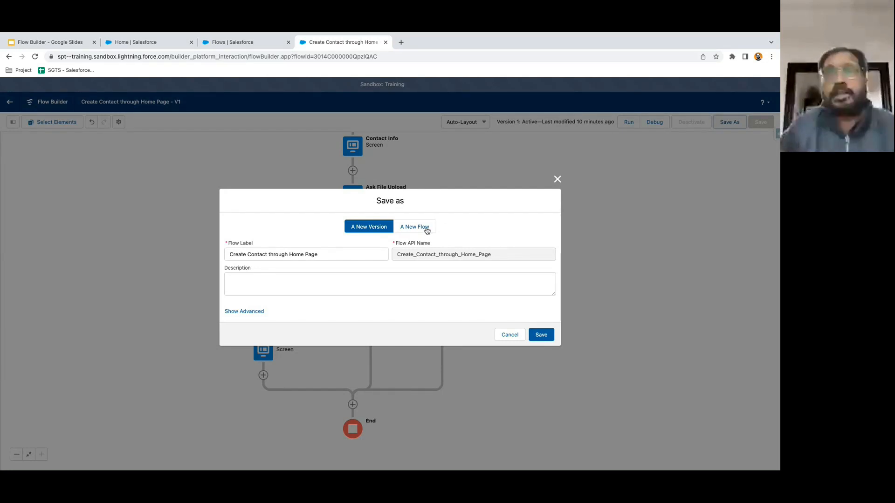
left_click(427, 229)
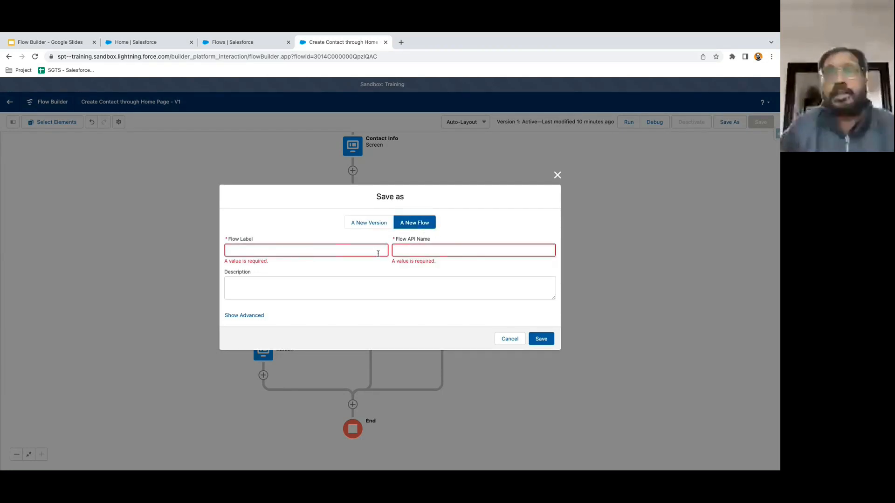
left_click(367, 225)
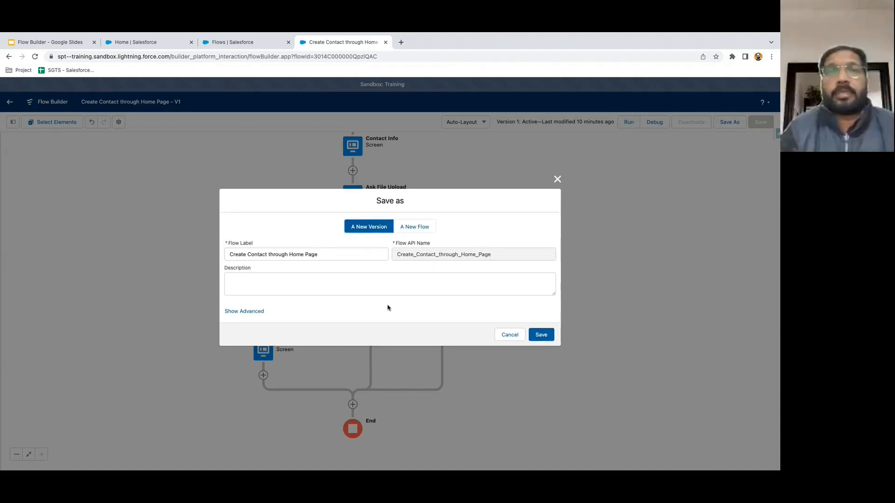
left_click(542, 339)
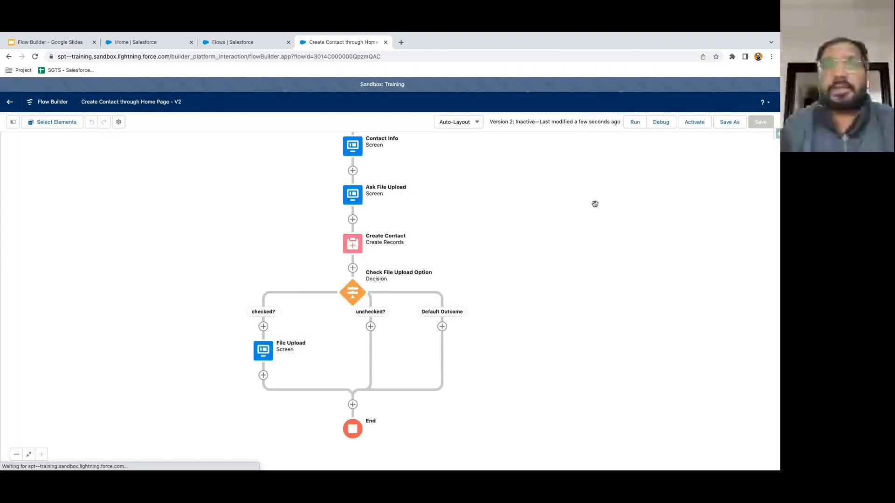
left_click(695, 121)
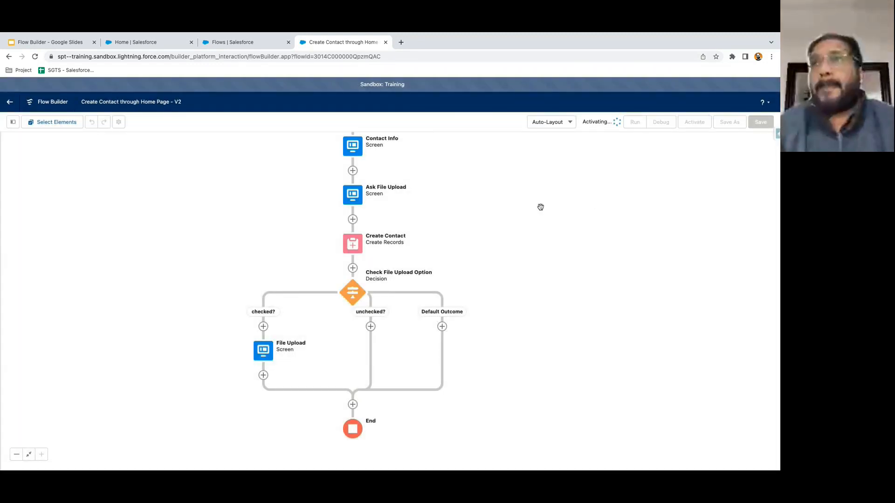
left_click(145, 46)
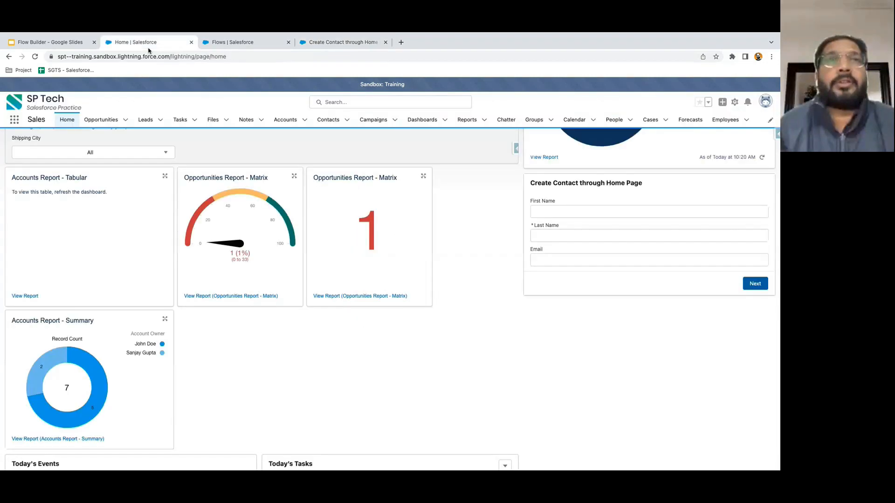
- Reload the Home page and submit the contact's first name, last name and email in the flow
left_click(34, 57)
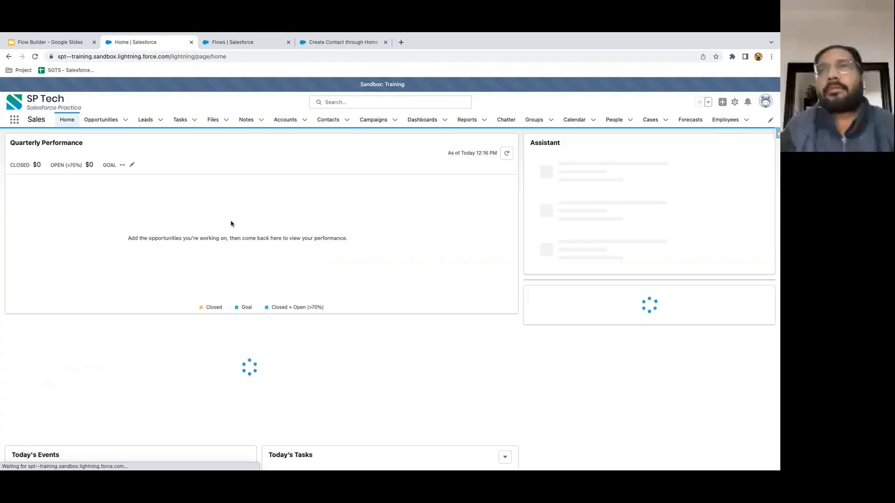
scroll(468, 291, "down", 3)
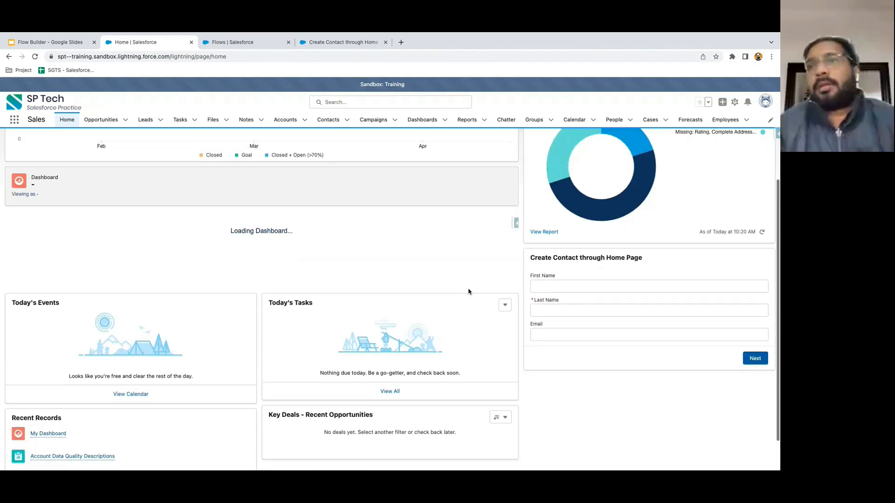
left_click(551, 285)
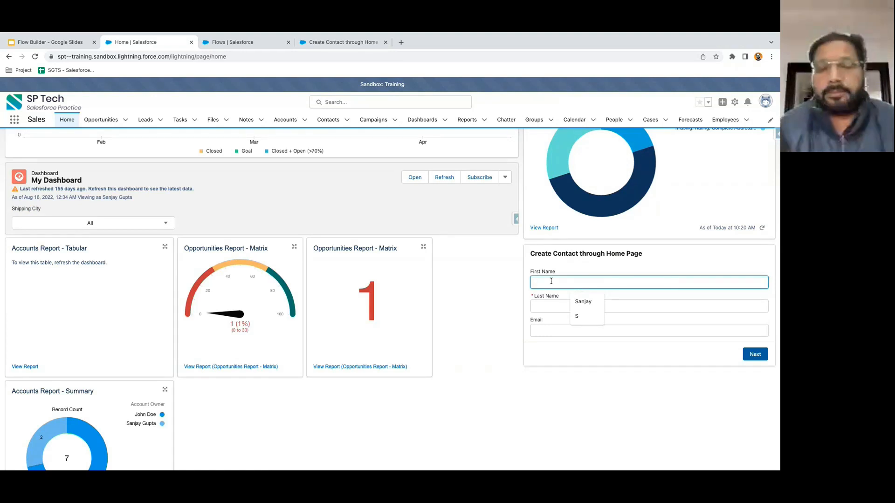
type("Aarus")
key("Tab")
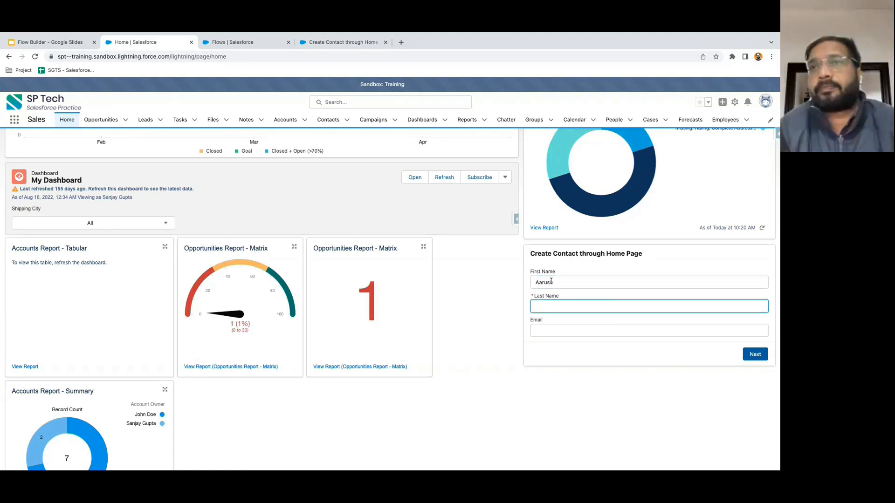
key("Tab")
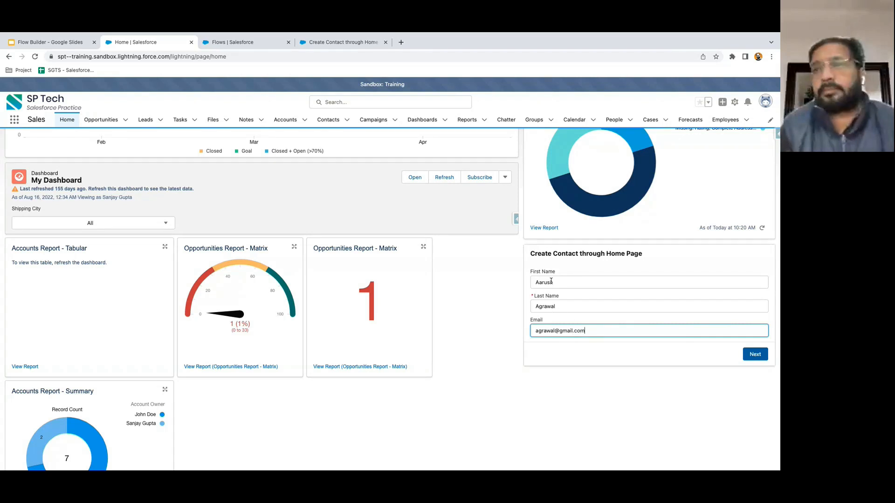
left_click(622, 360)
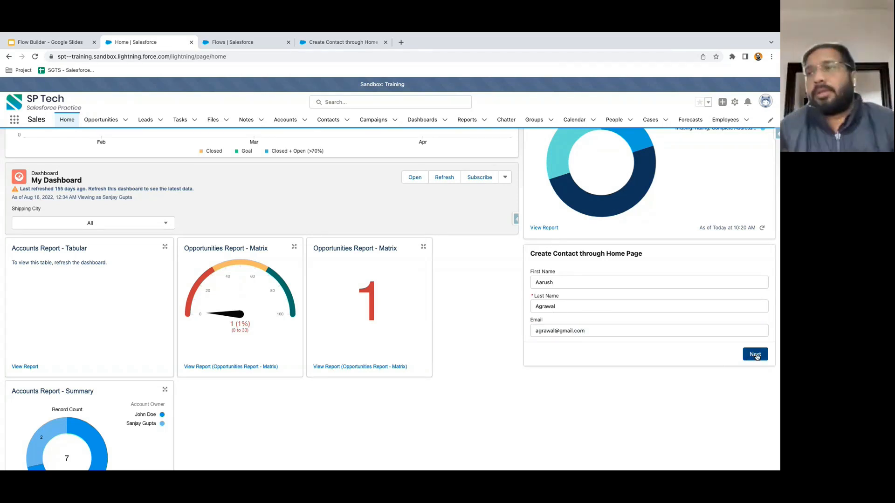
left_click(756, 356)
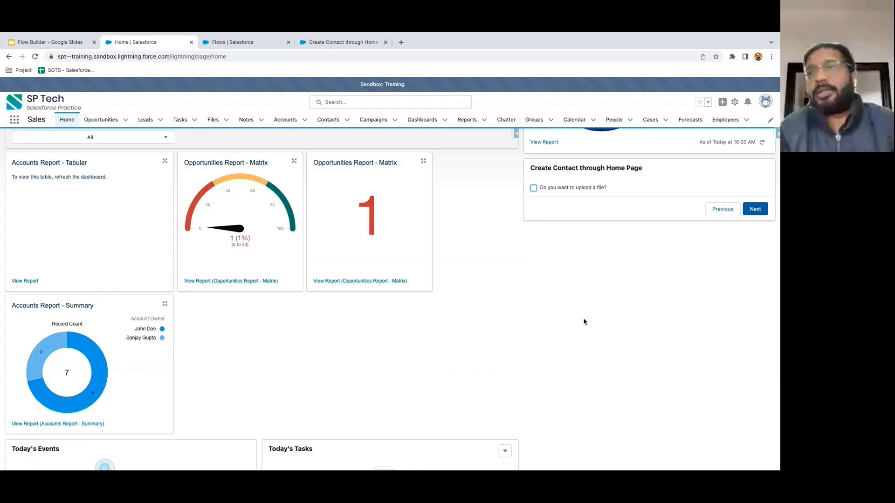
- Choose the file upload option and continue to the upload screen
scroll(587, 235, "up", 2)
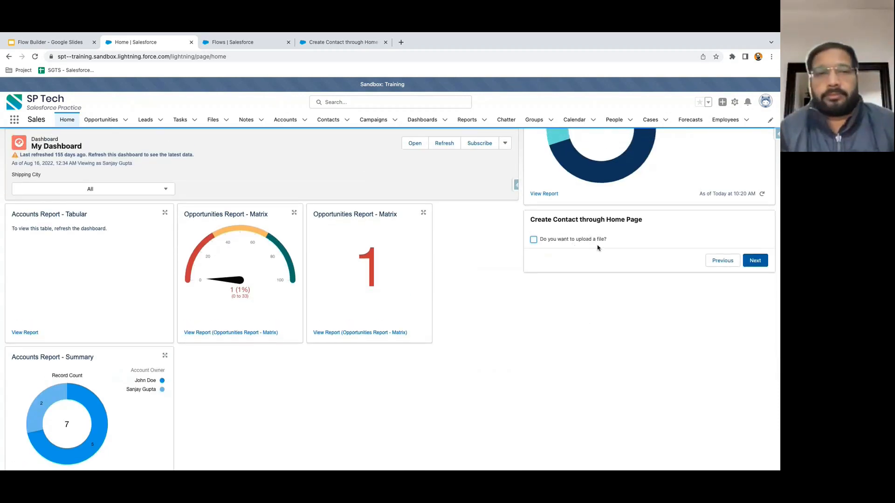
left_click(534, 240)
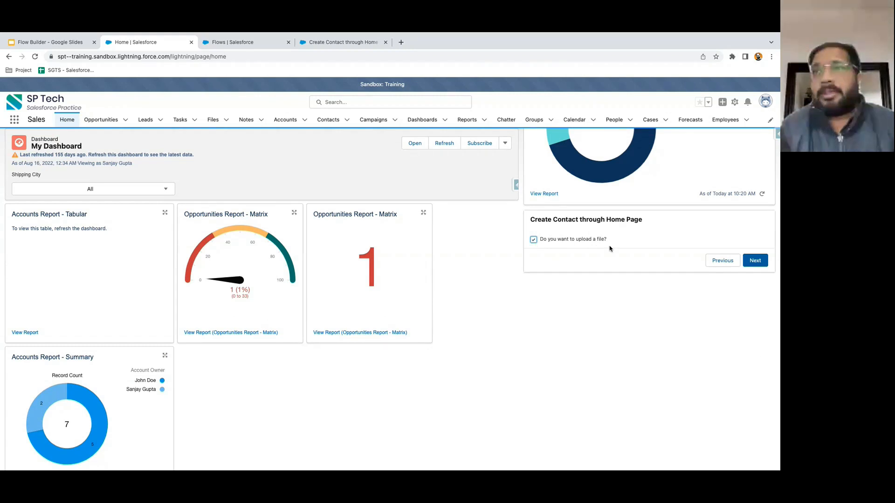
left_click(755, 261)
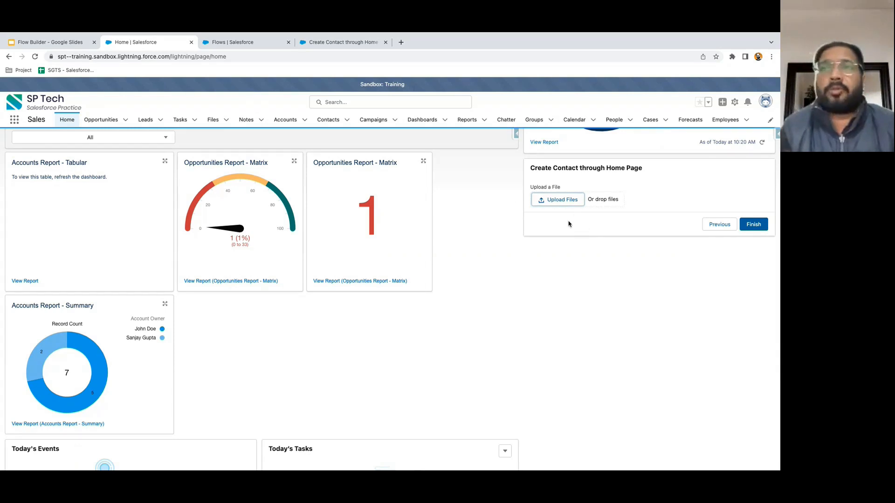
- Upload the screenshot PNG and finish the flow to create the contact
scroll(569, 224, "up", 1)
scroll(586, 254, "up", 1)
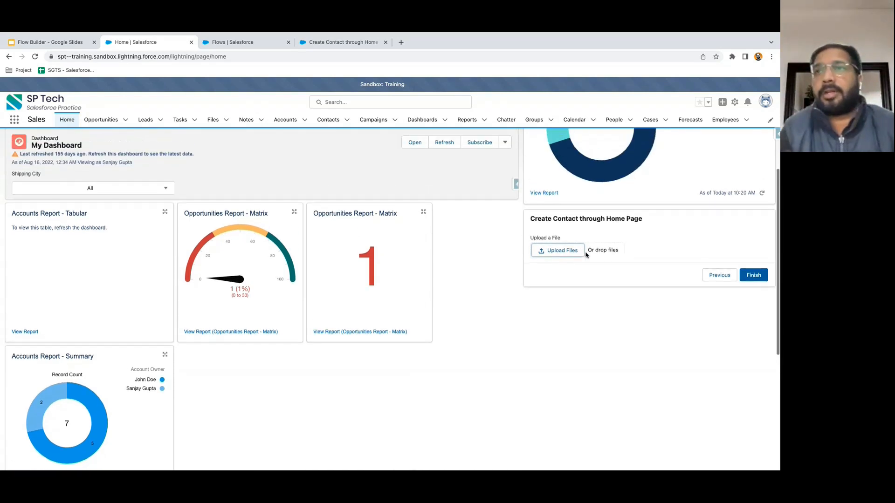
left_click(566, 252)
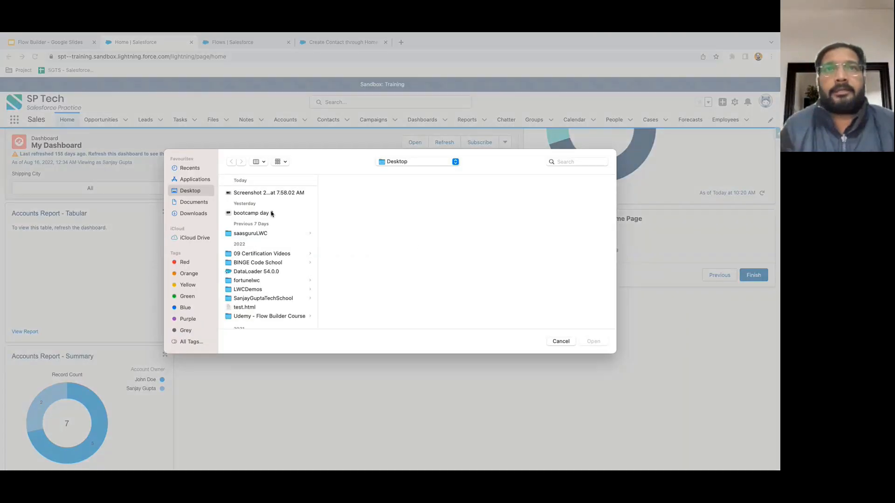
left_click(279, 194)
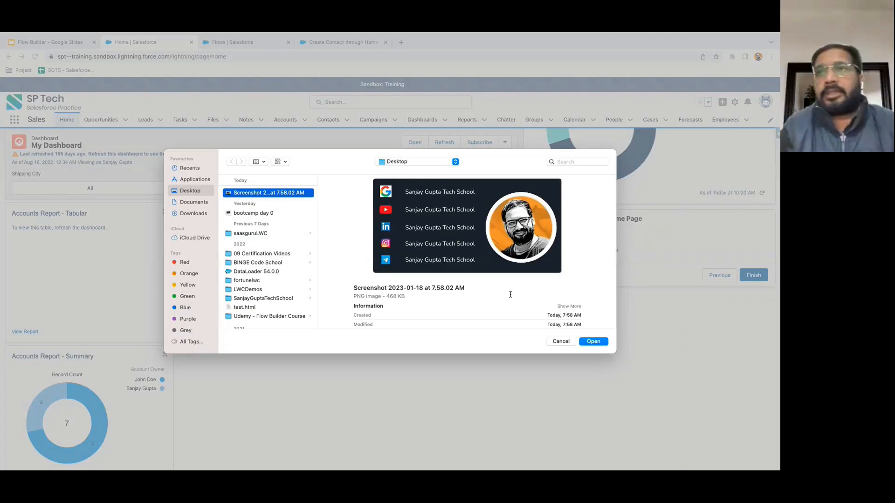
left_click(593, 342)
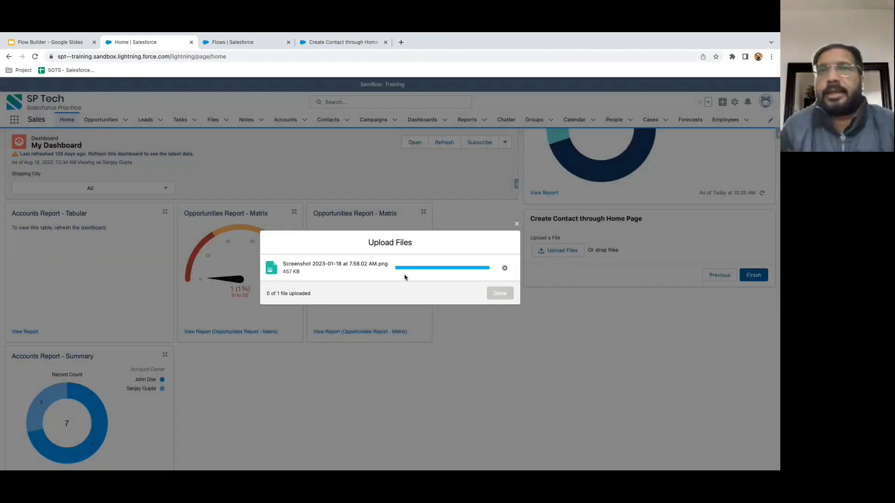
left_click(500, 295)
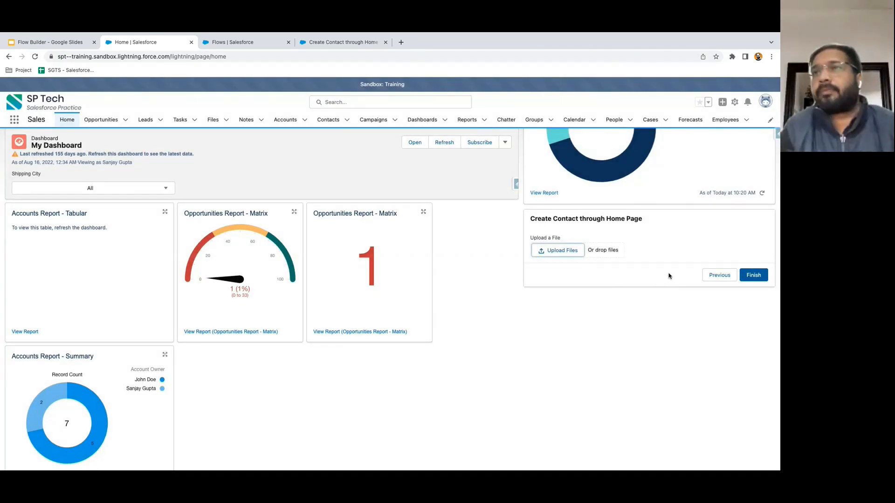
left_click(669, 276)
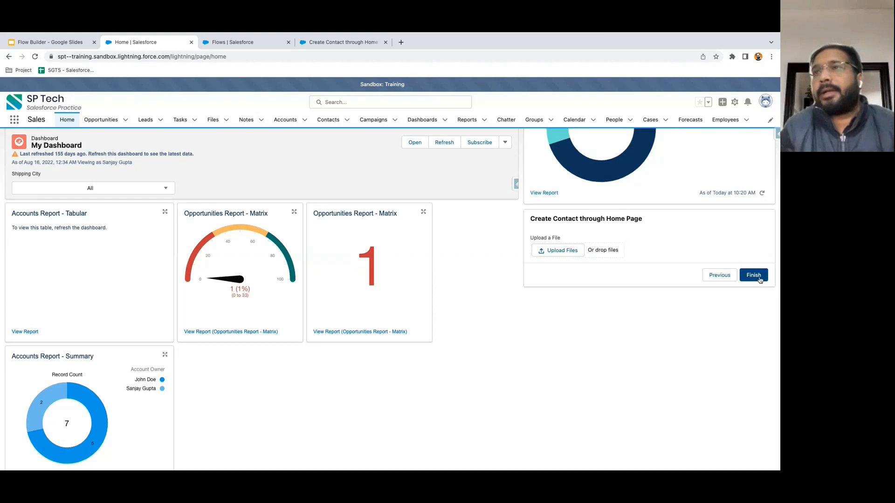
left_click(753, 276)
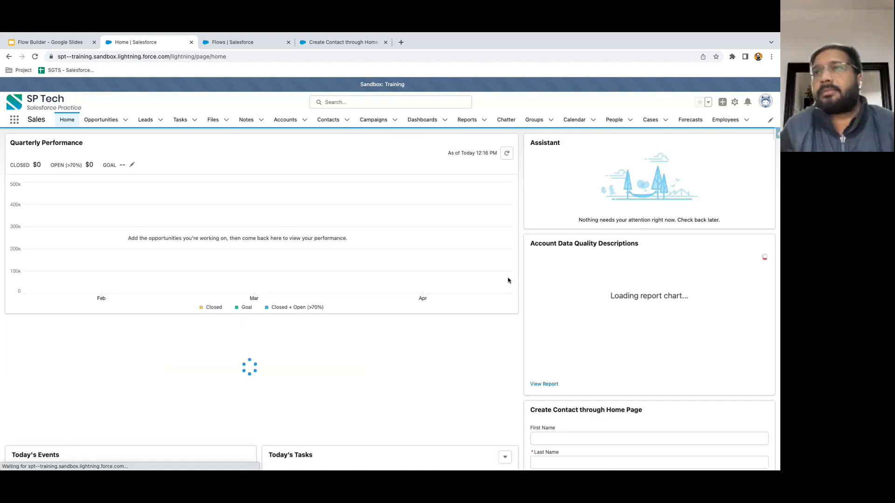
- Open the new contact's record from the Contacts list to check the attached screenshot
scroll(345, 219, "down", 2)
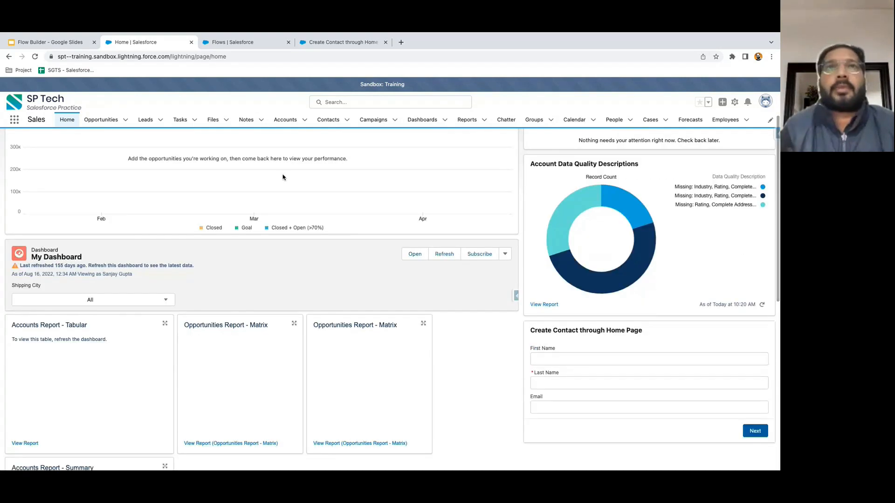
left_click(326, 43)
left_click(186, 45)
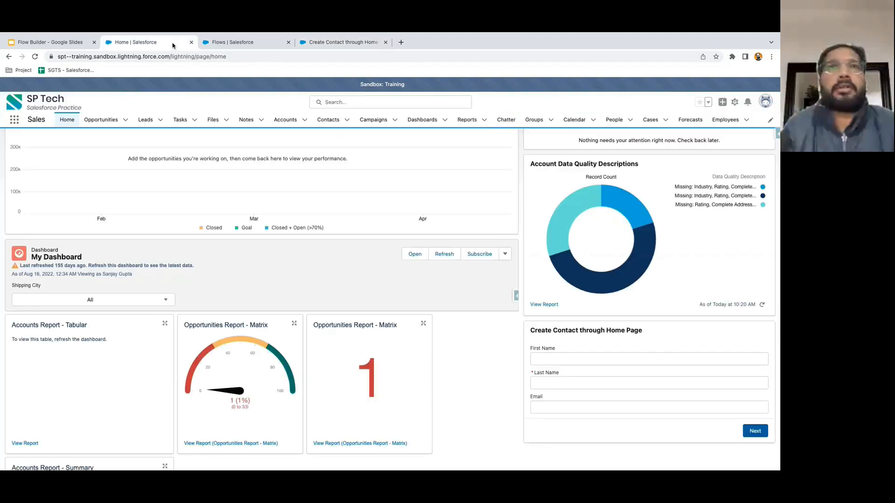
left_click(328, 119)
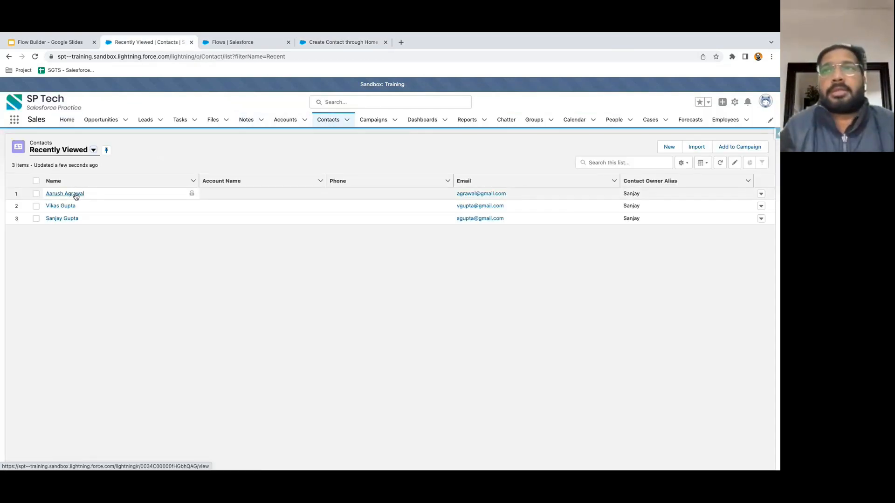
left_click(75, 194)
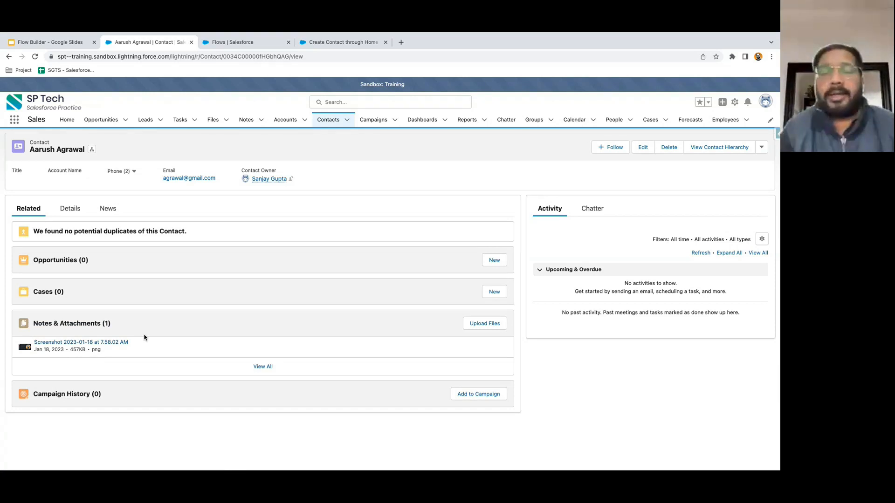
left_click(339, 47)
- Review the Create Contact element's settings and close them unchanged
double_click(386, 243)
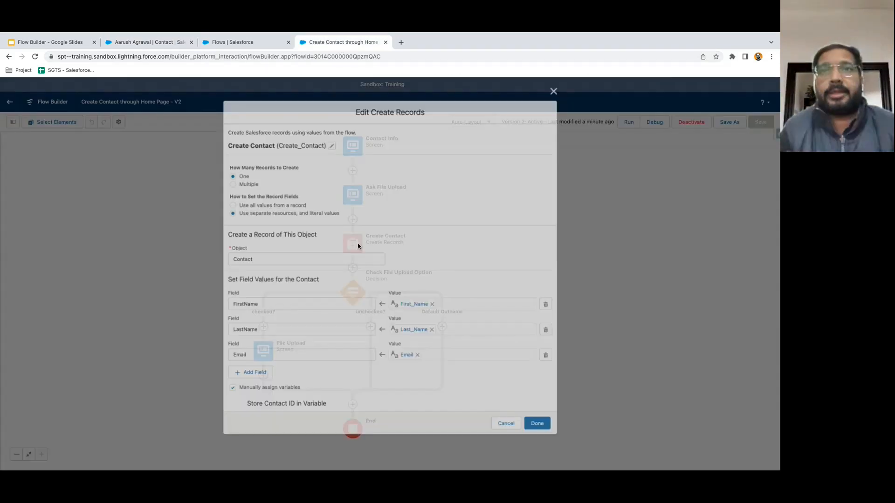
scroll(317, 379, "down", 1)
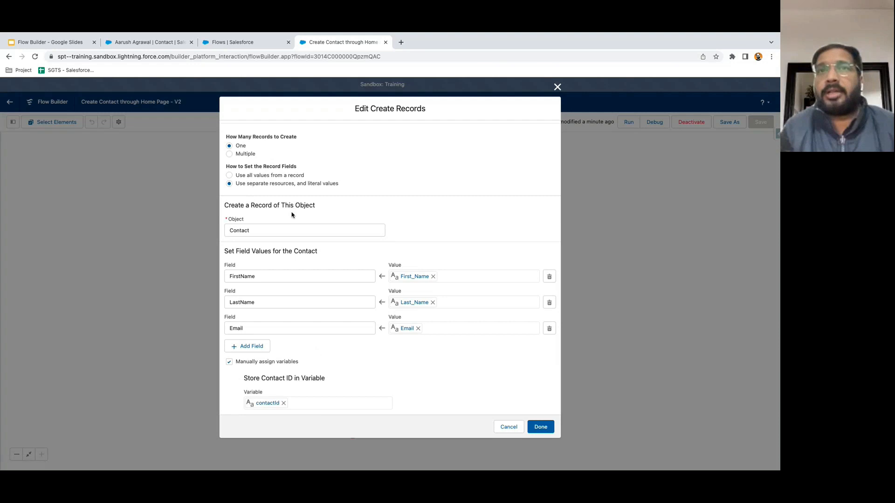
left_click(508, 427)
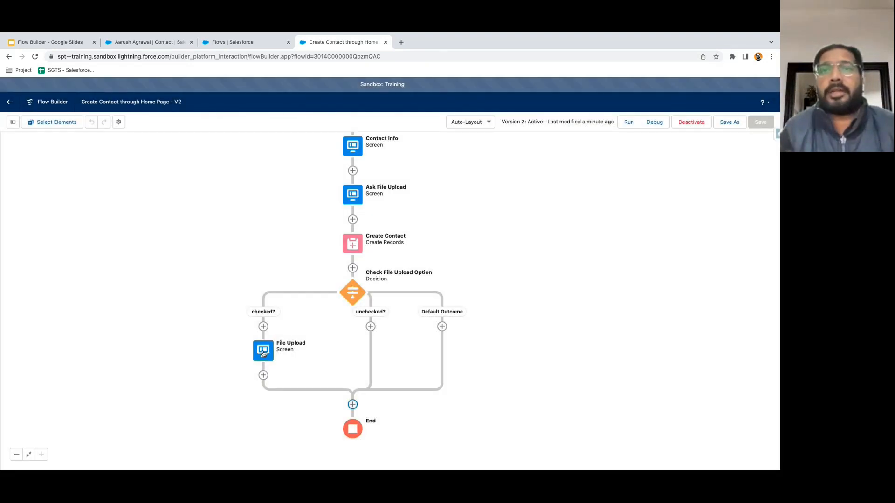
- Review the File Upload component's properties without changes, then recenter the flow canvas
double_click(263, 354)
left_click(314, 206)
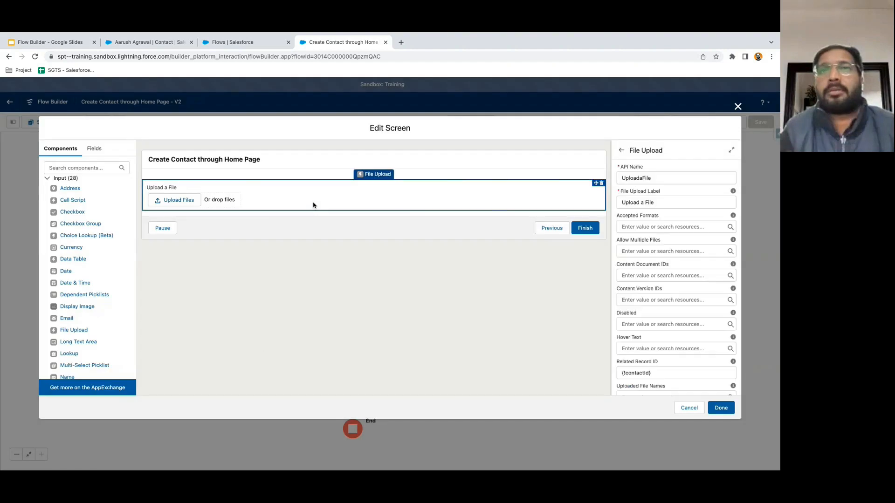
scroll(648, 371, "down", 2)
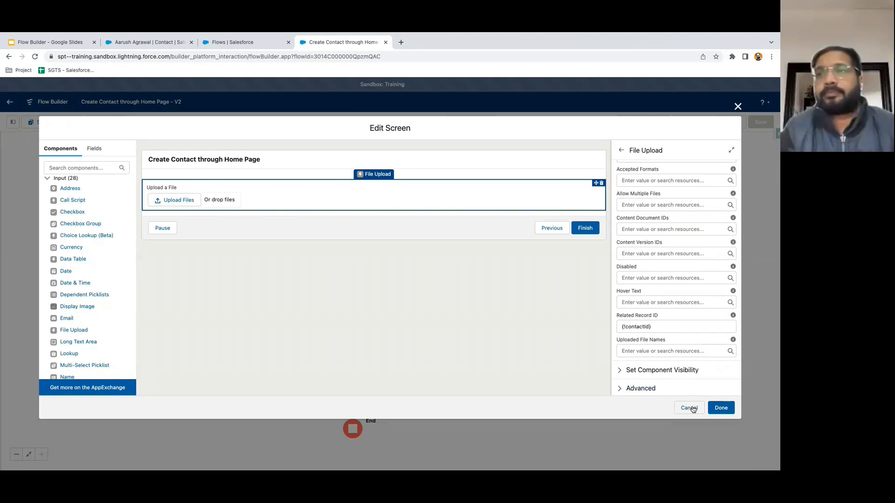
left_click(689, 409)
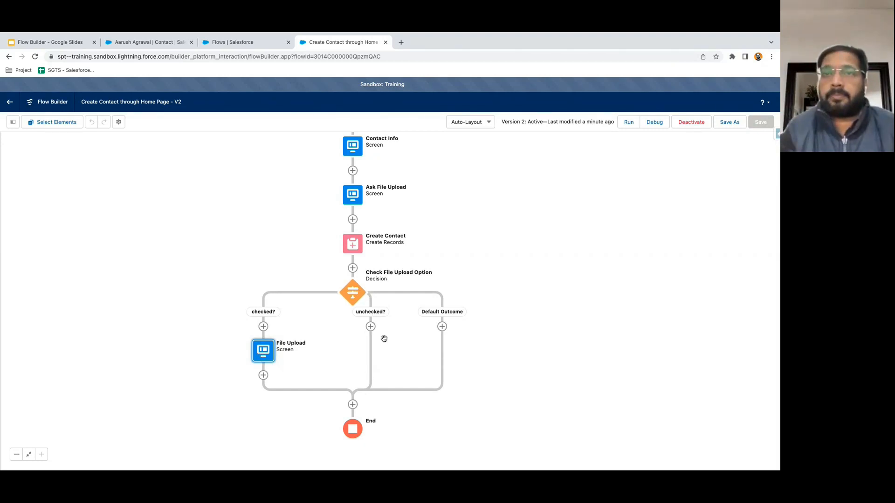
left_click_drag(541, 268, 539, 281)
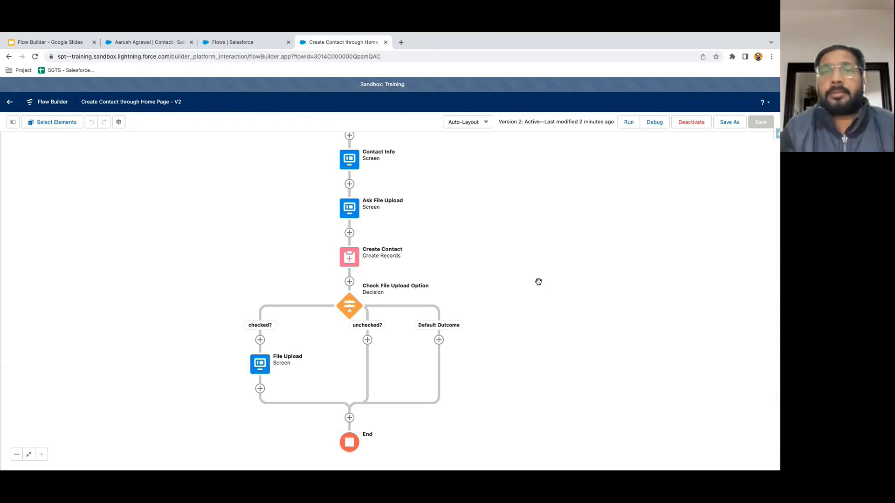
left_click_drag(277, 243, 253, 265)
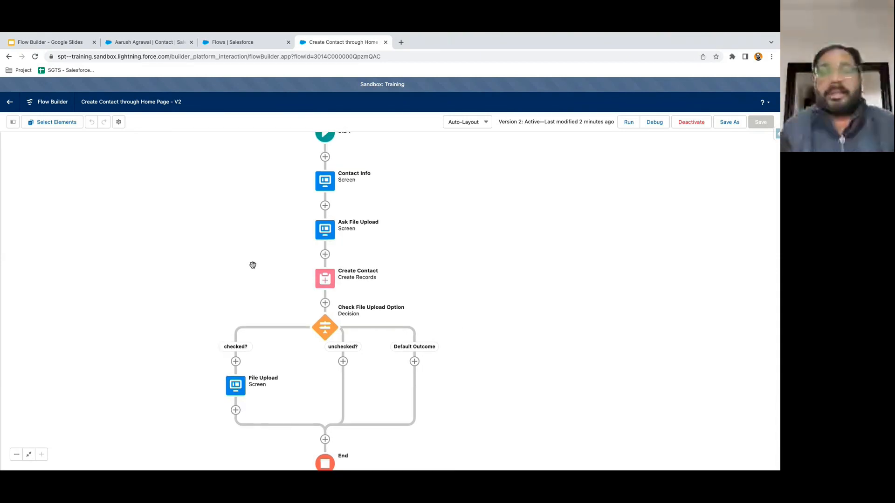
left_click_drag(443, 268, 474, 248)
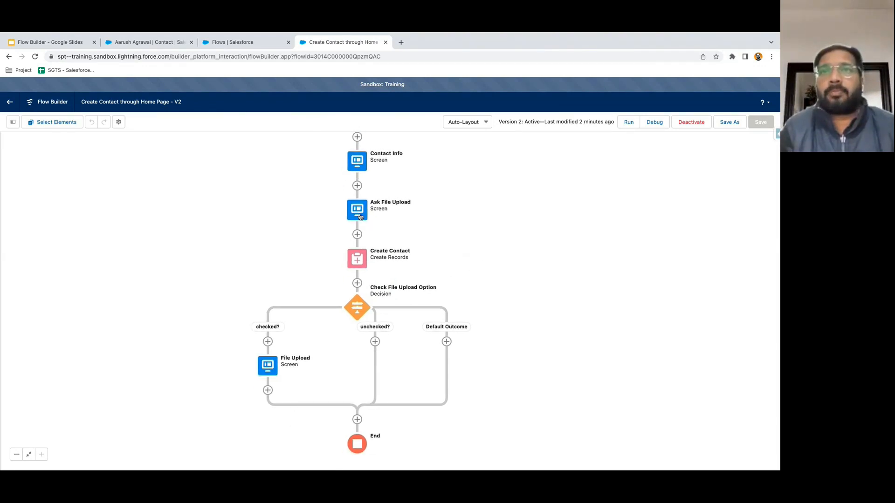
- On the Contact Info screen, search components for 'lo' and add a Lookup below Email
double_click(357, 162)
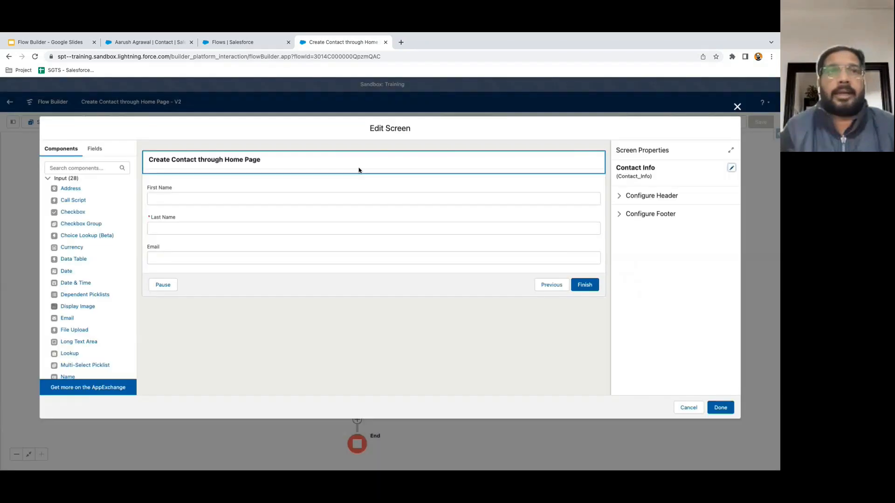
scroll(77, 298, "down", 5)
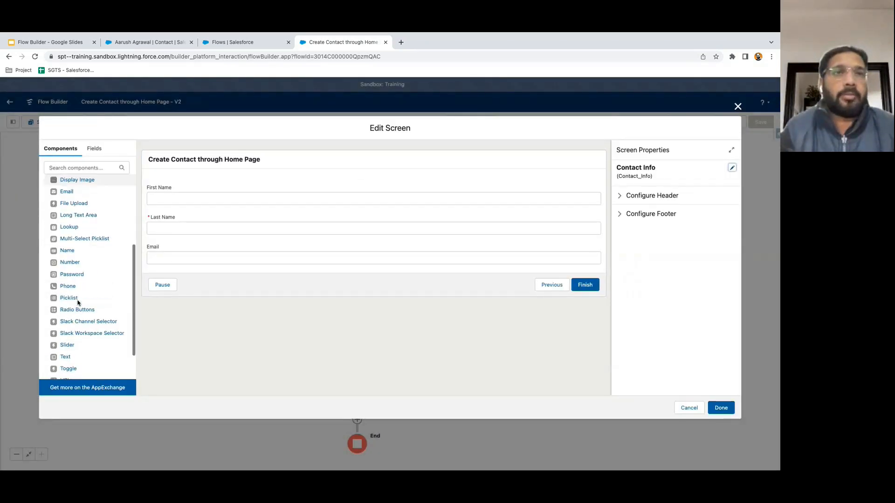
scroll(78, 303, "down", 1)
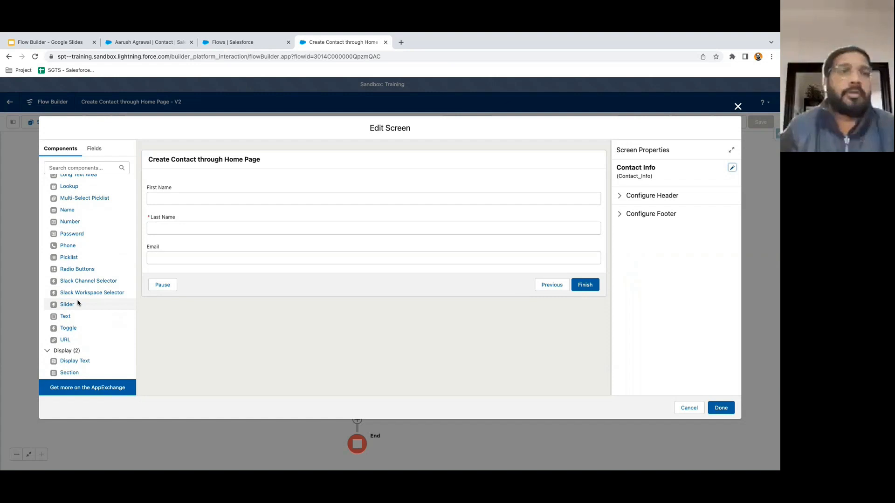
scroll(86, 254, "up", 5)
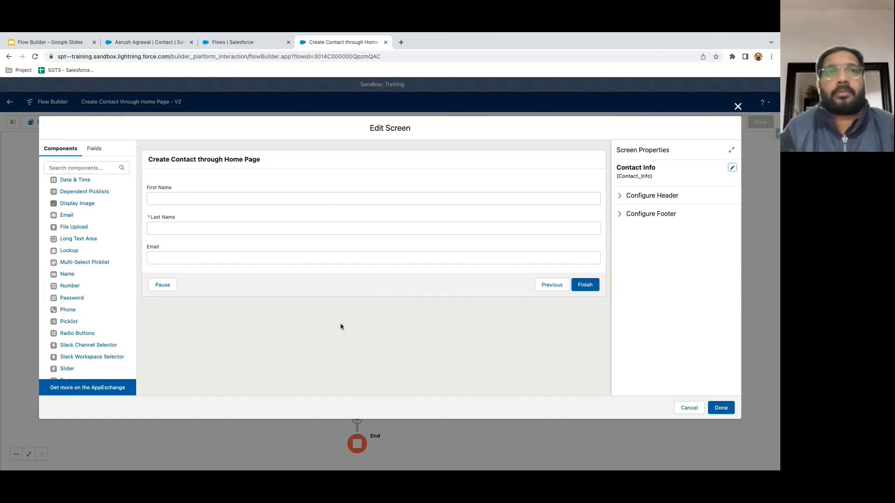
left_click(77, 169)
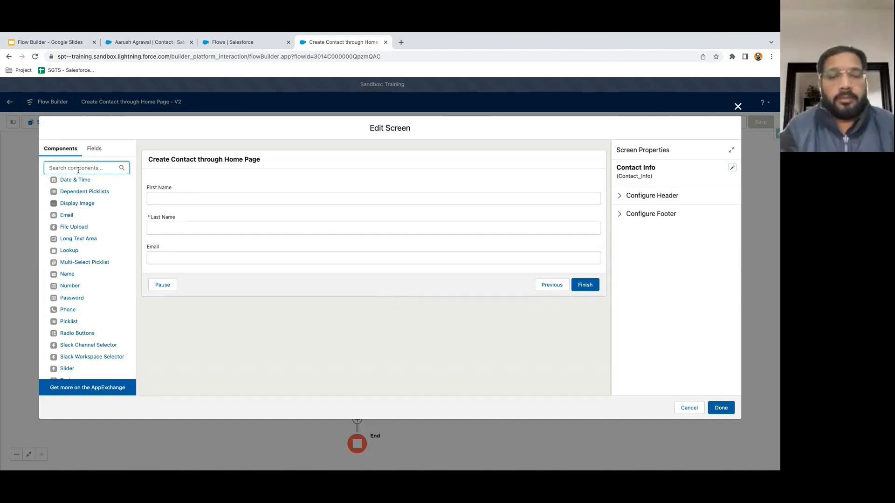
type("lo")
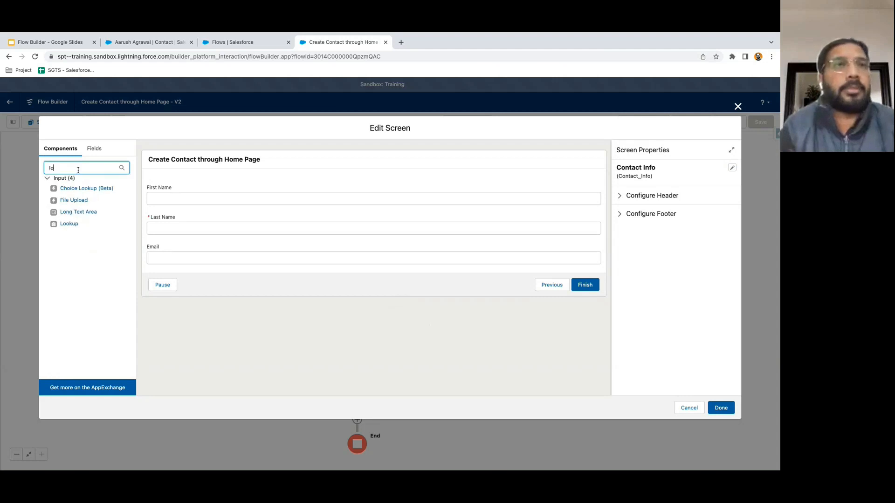
left_click(69, 224)
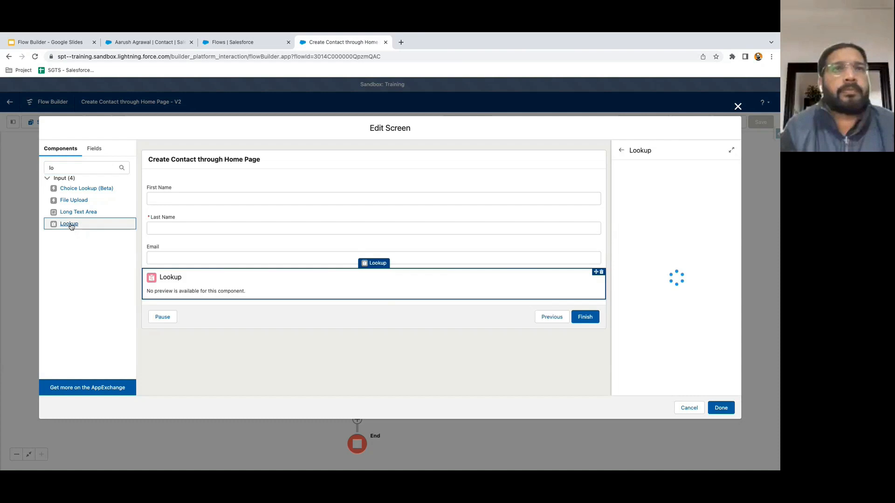
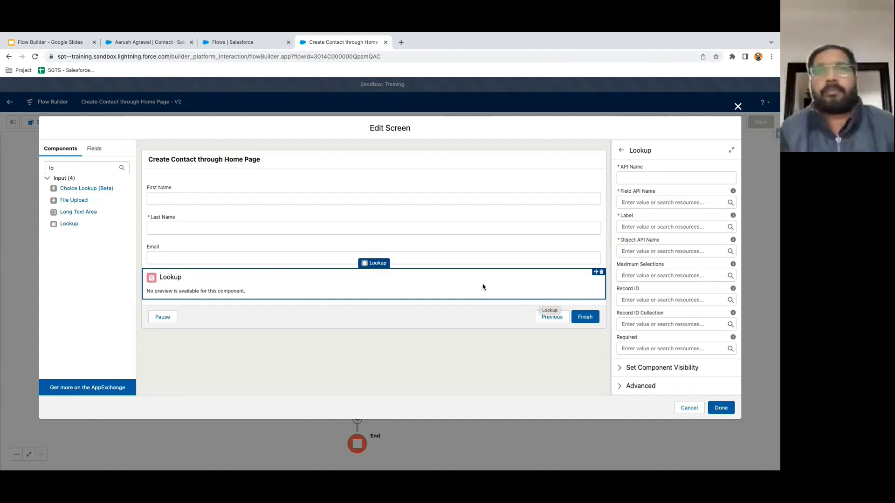
- Give the lookup API name Account_Name and field API name accountId
left_click(638, 178)
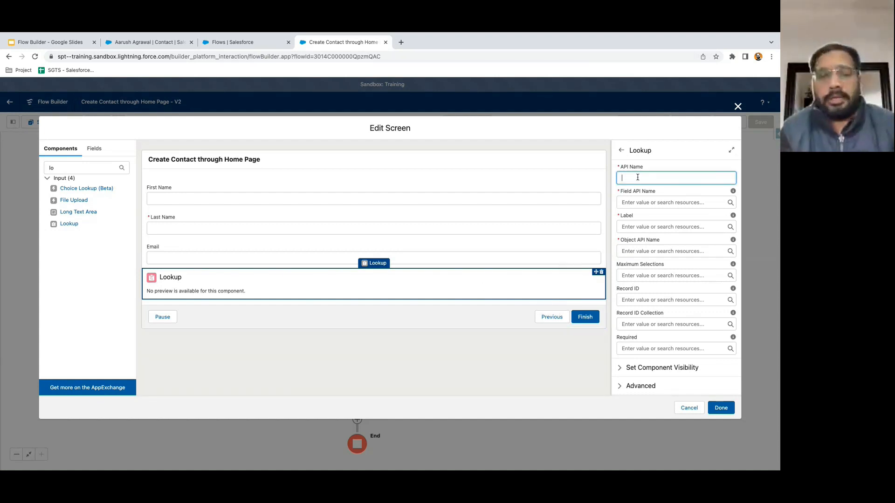
type("Account Name")
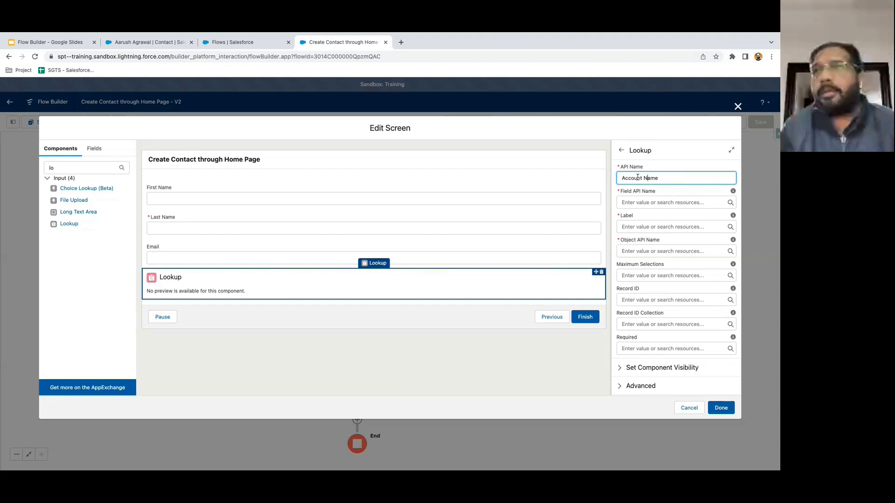
key("BackSpace")
type("_")
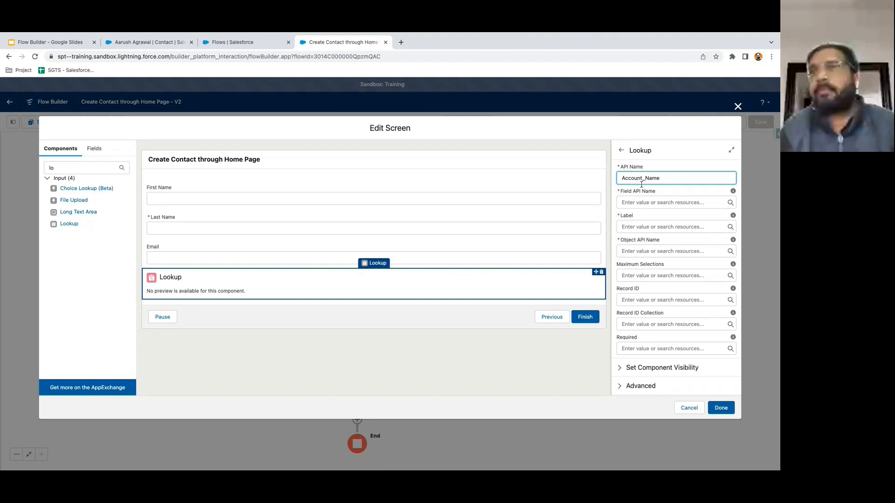
left_click(643, 203)
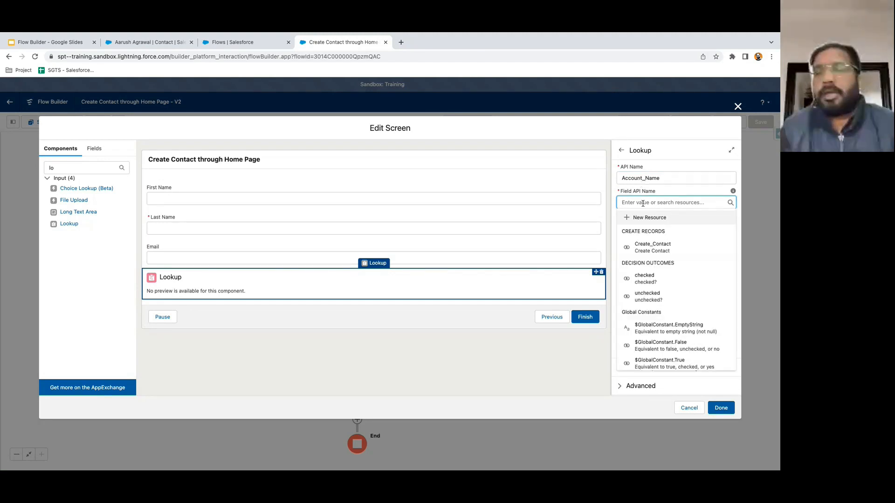
type("accountId")
left_click(651, 217)
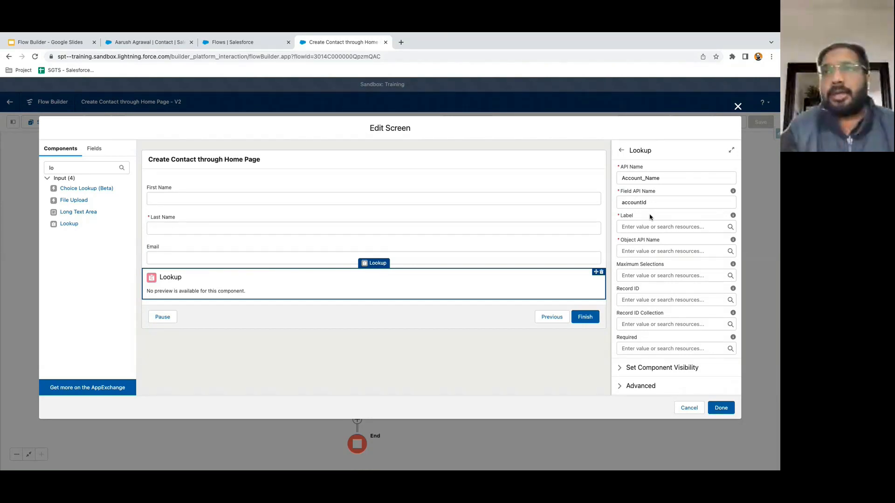
left_click(646, 203)
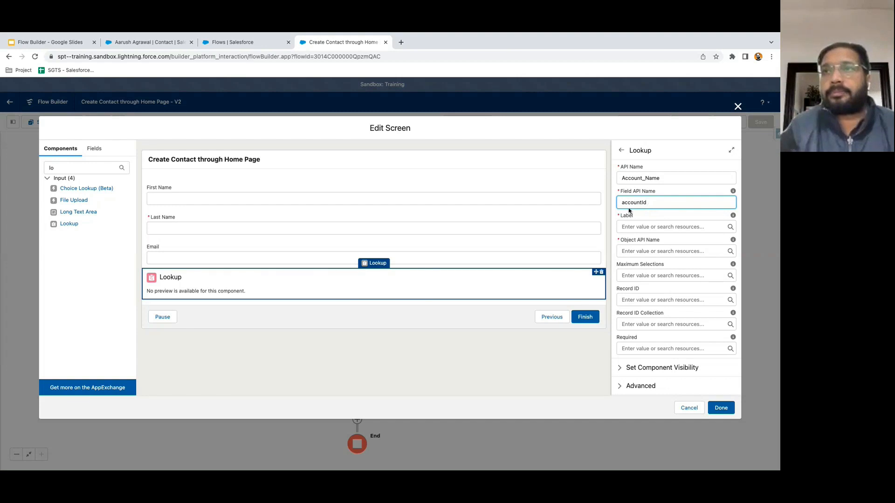
- Label the lookup Account Name, set its object API name to Contact, and finish the screen
left_click(633, 226)
type("Account Na")
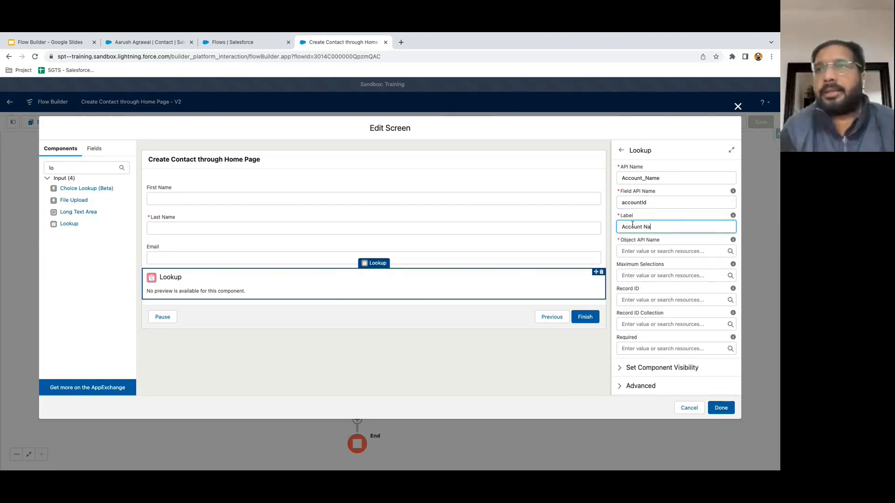
type("me")
left_click(668, 236)
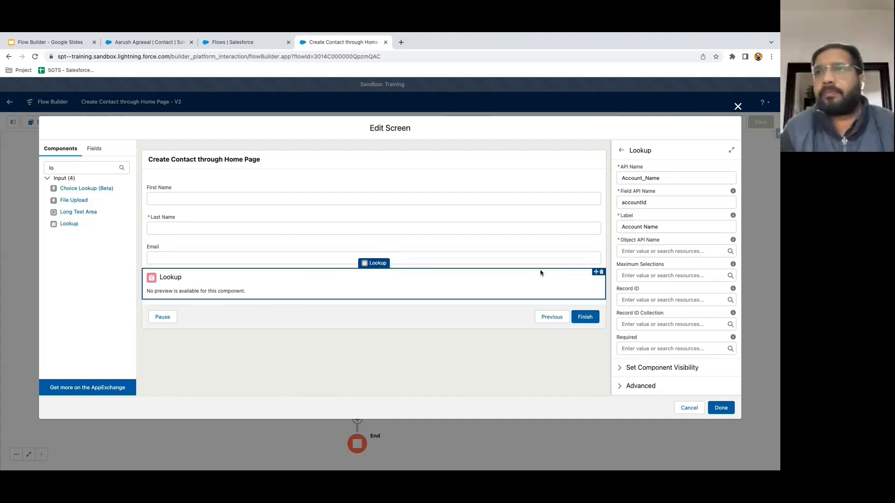
left_click(639, 252)
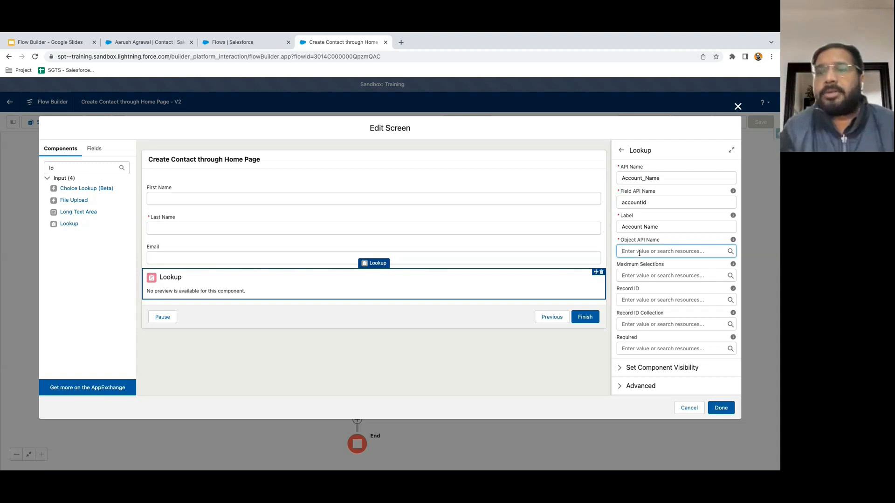
type("Contact")
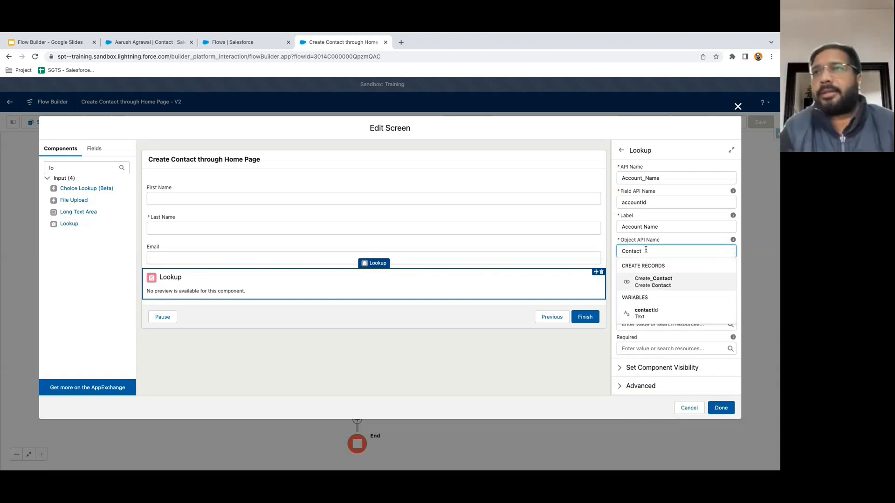
left_click(667, 241)
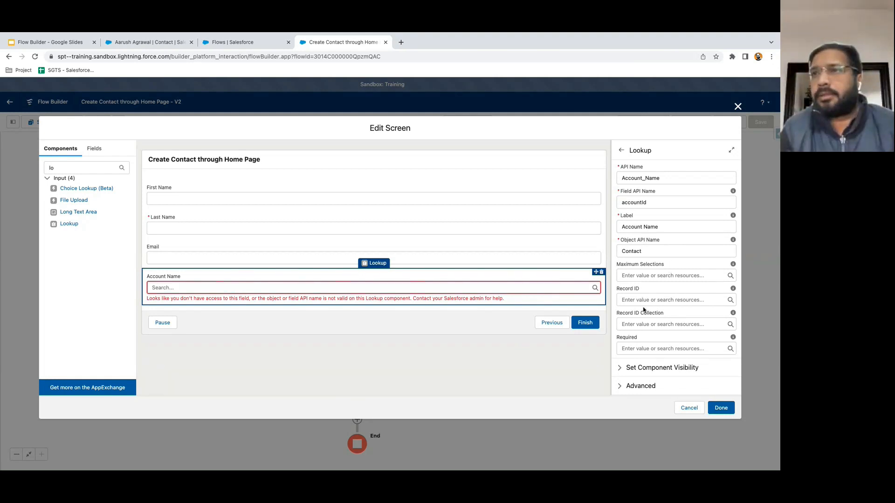
left_click(660, 265)
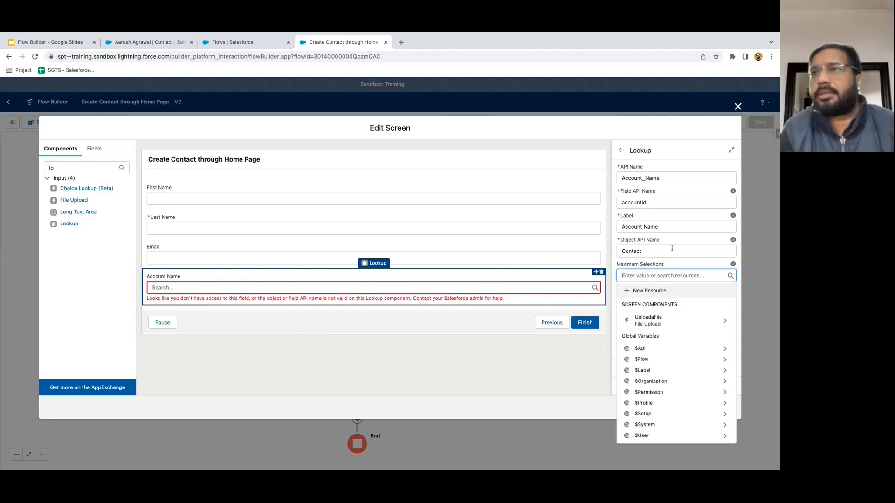
left_click(678, 246)
left_click(721, 408)
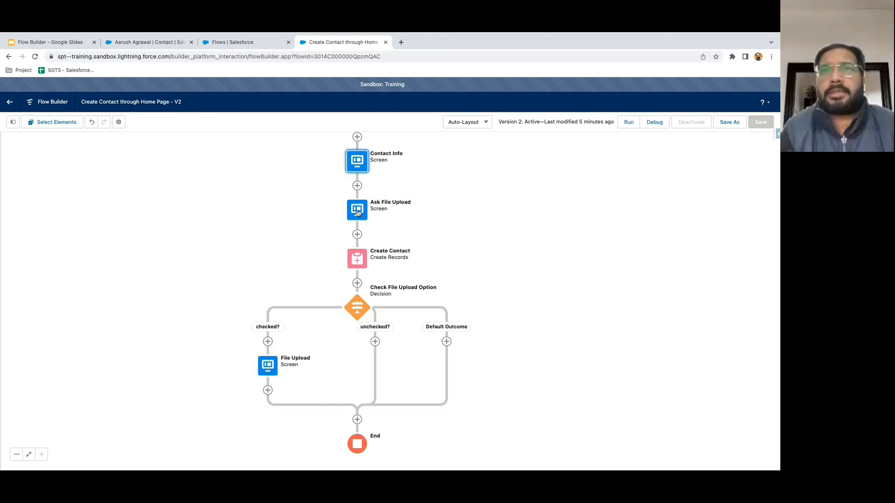
- Reopen Contact Info and select the Account Name lookup to check its Contact object setting
double_click(357, 161)
left_click(333, 290)
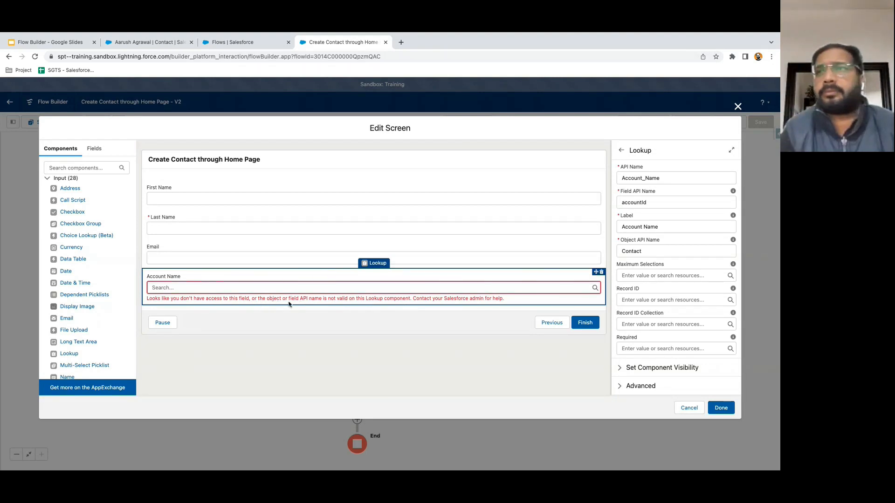
left_click(650, 252)
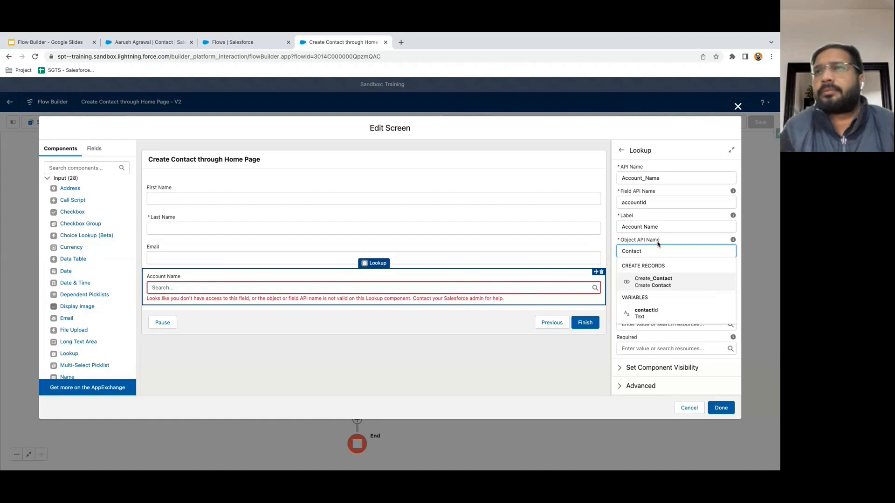
left_click(659, 245)
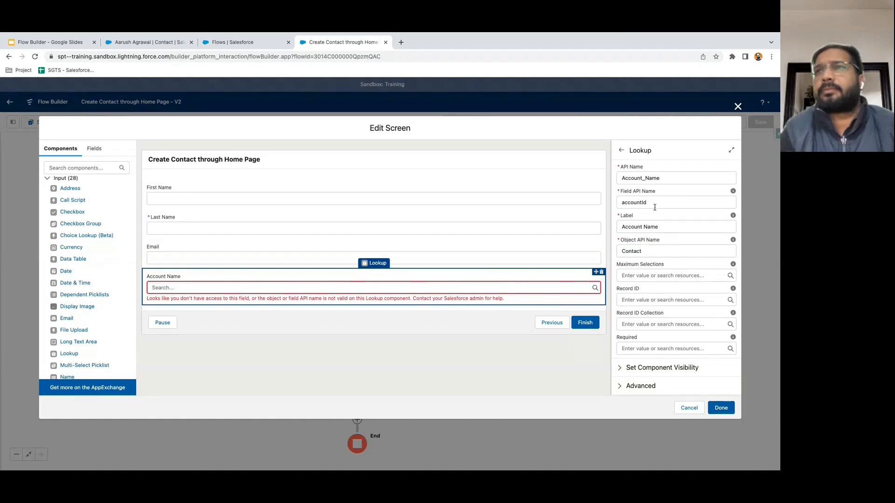
- Change the lookup's field API name from accountId to AccountId and save the screen
left_click(625, 204)
key("BackSpace")
type("A")
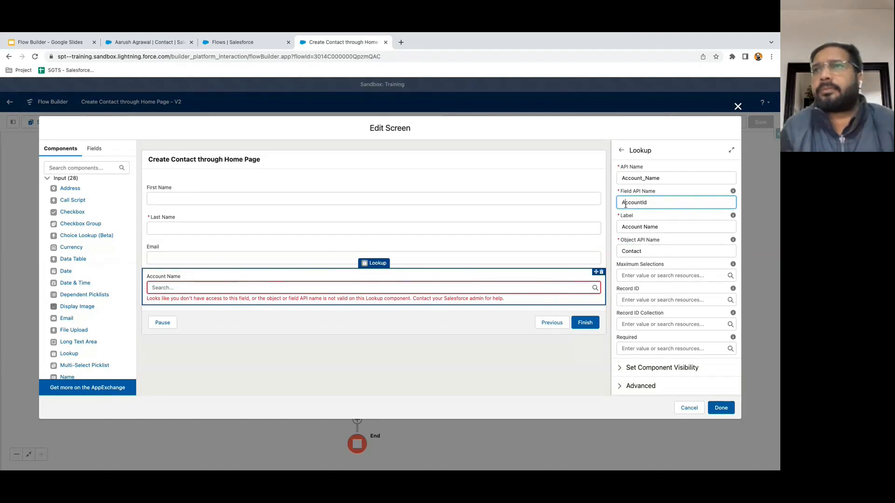
left_click(684, 219)
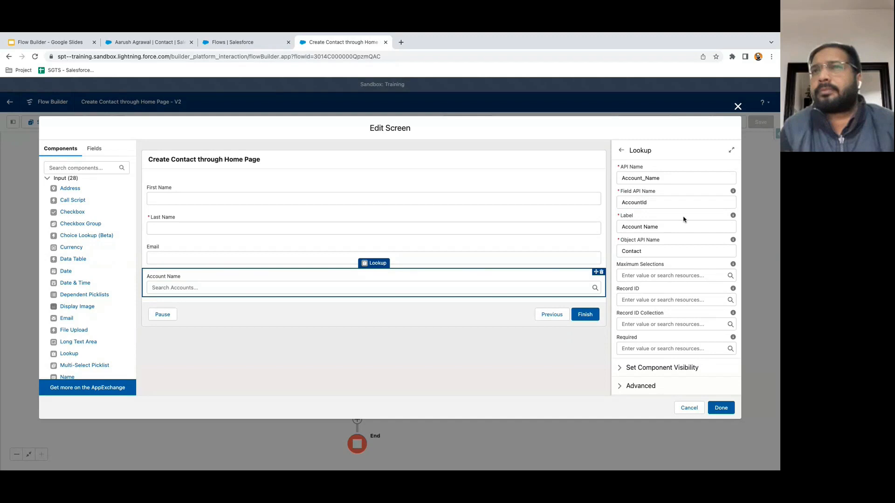
left_click(497, 324)
left_click(554, 287)
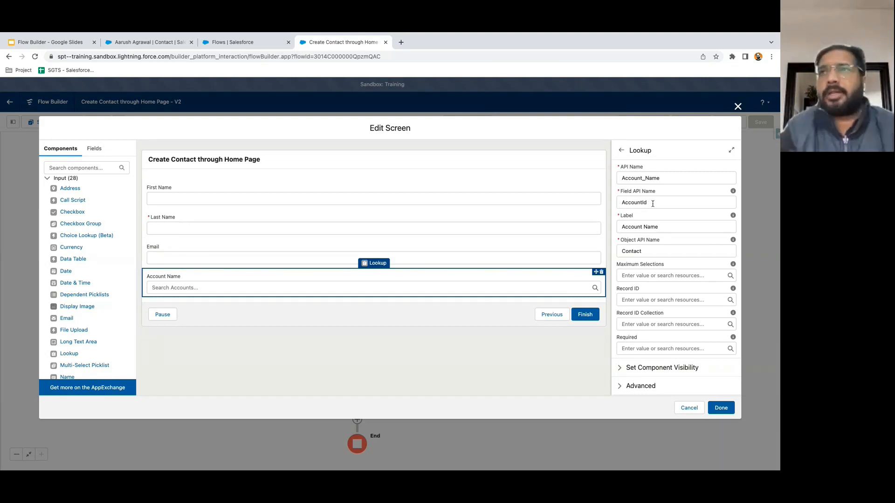
left_click(492, 338)
left_click(537, 289)
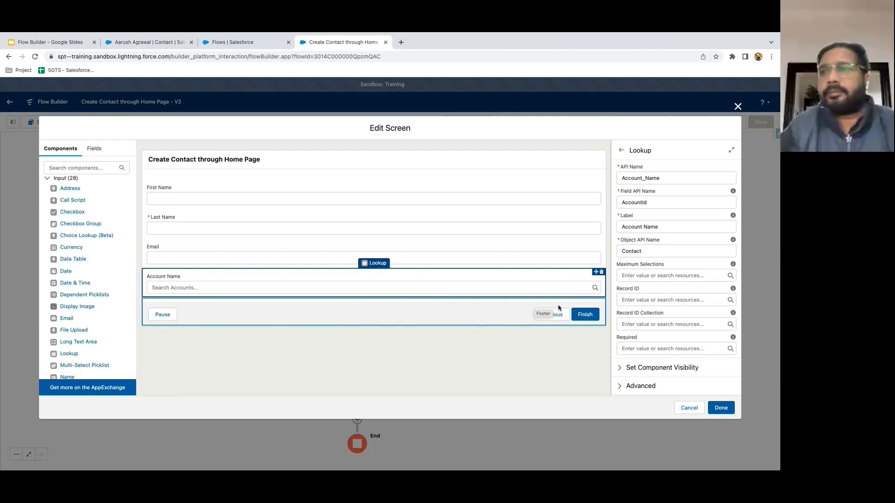
left_click(722, 408)
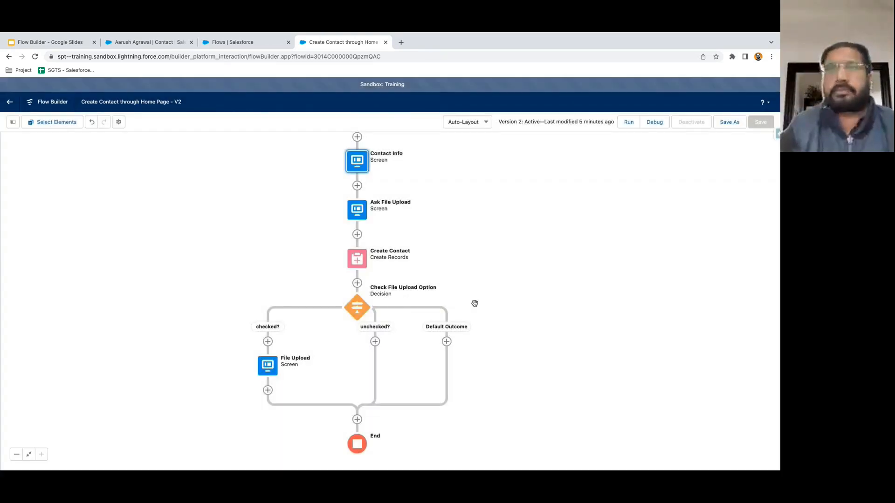
- Add an AccountId field assignment to Create Contact, valued from Account_Name > Record ID
double_click(357, 259)
scroll(357, 261, "down", 1)
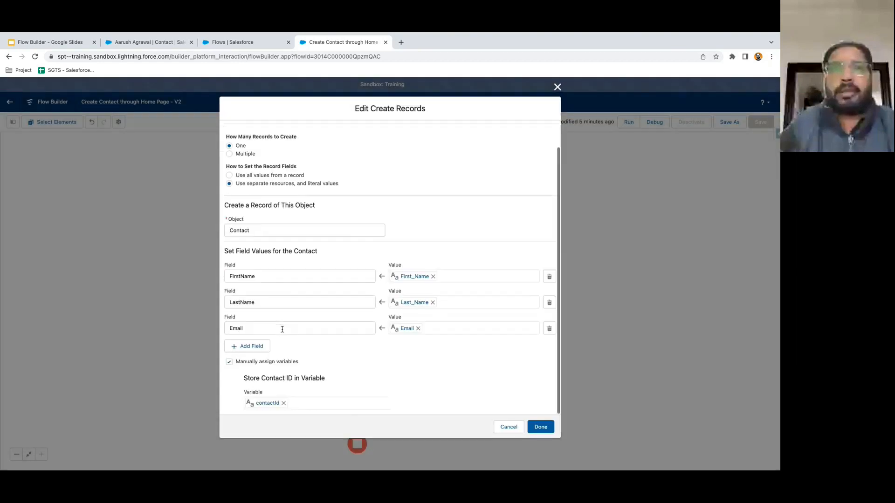
left_click(256, 346)
left_click(252, 354)
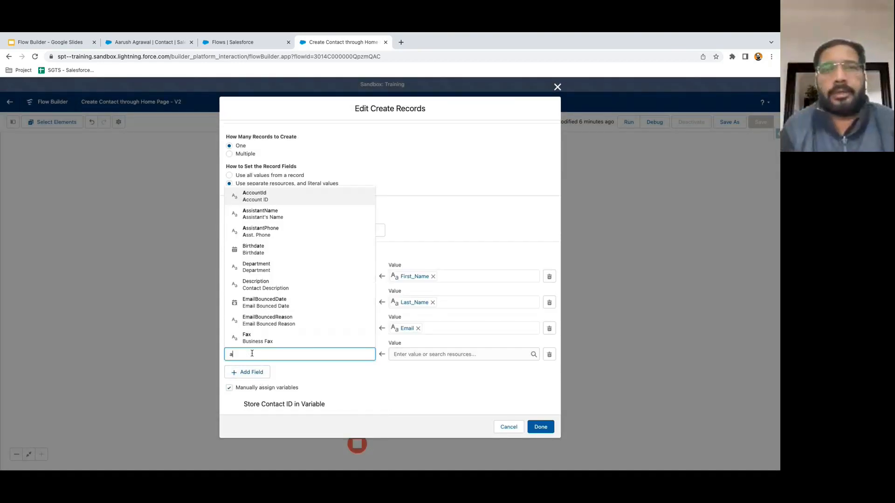
type("account")
left_click(261, 344)
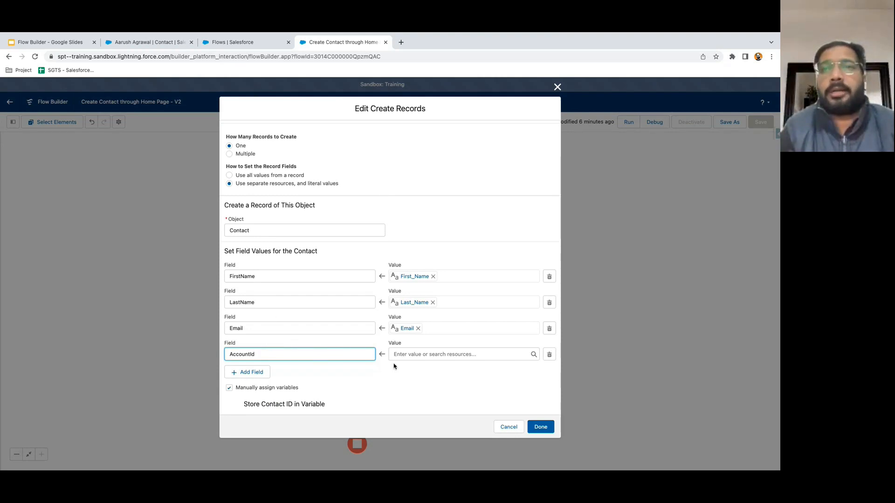
left_click(414, 354)
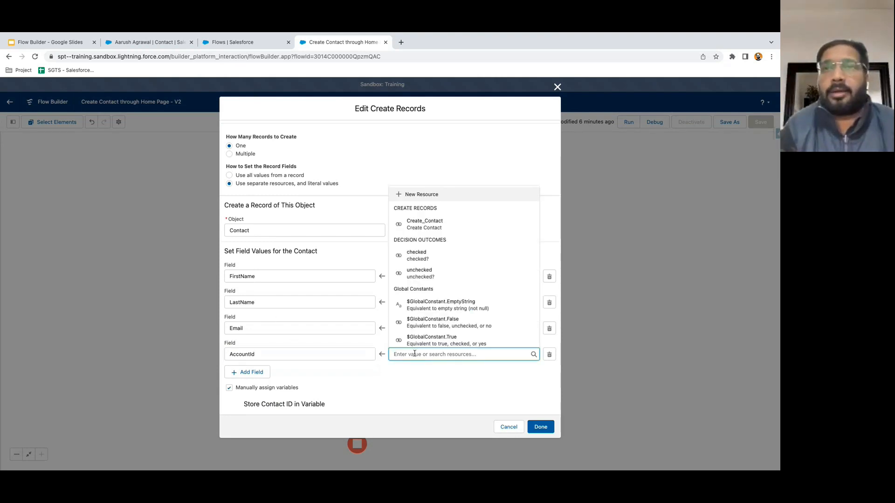
type("ac")
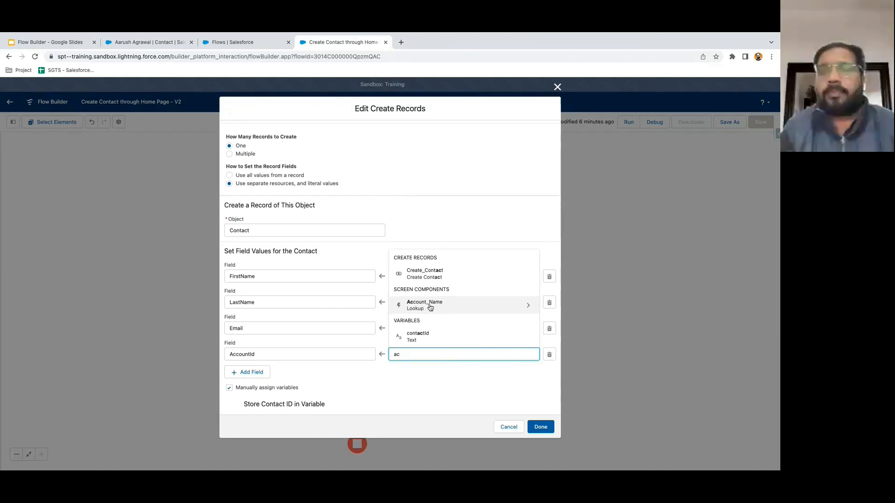
left_click(423, 306)
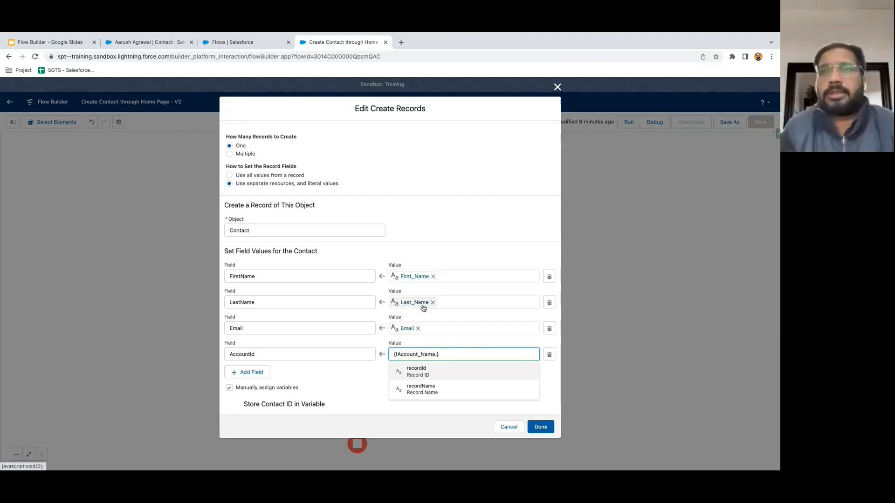
left_click(424, 374)
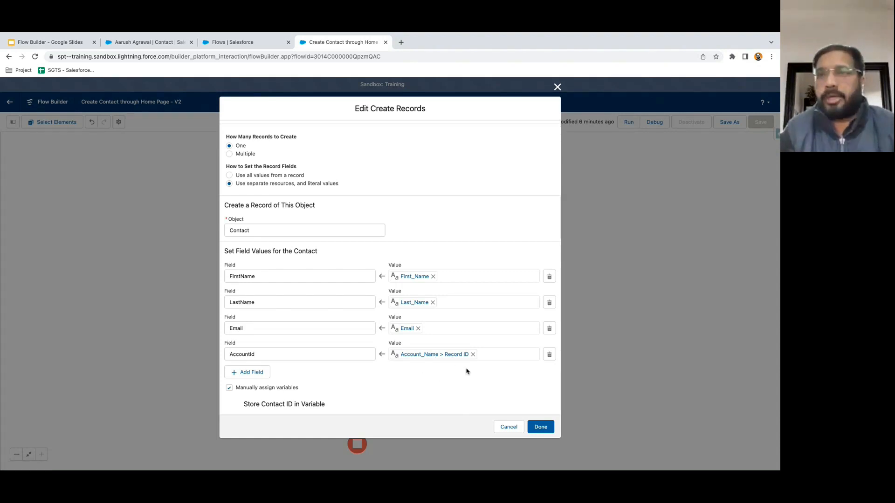
left_click(541, 427)
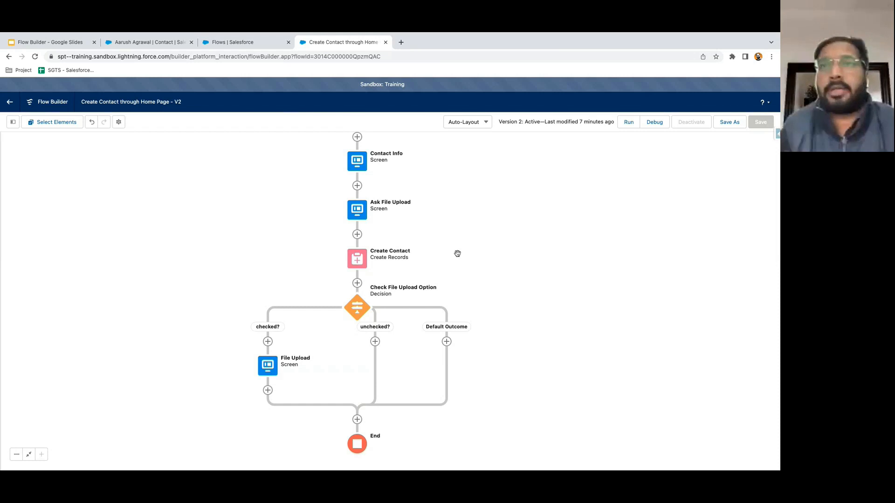
- Save the flow as a new version (Version 3) and activate it in place of Version 2
left_click(730, 121)
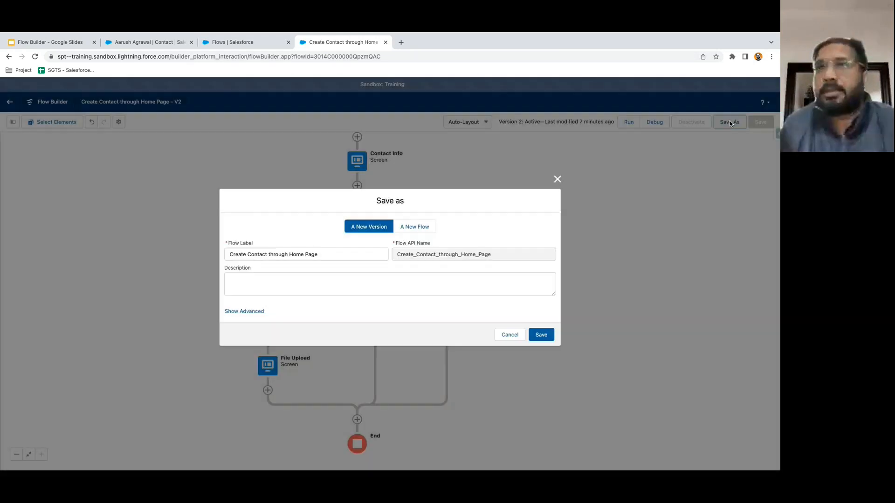
left_click(540, 334)
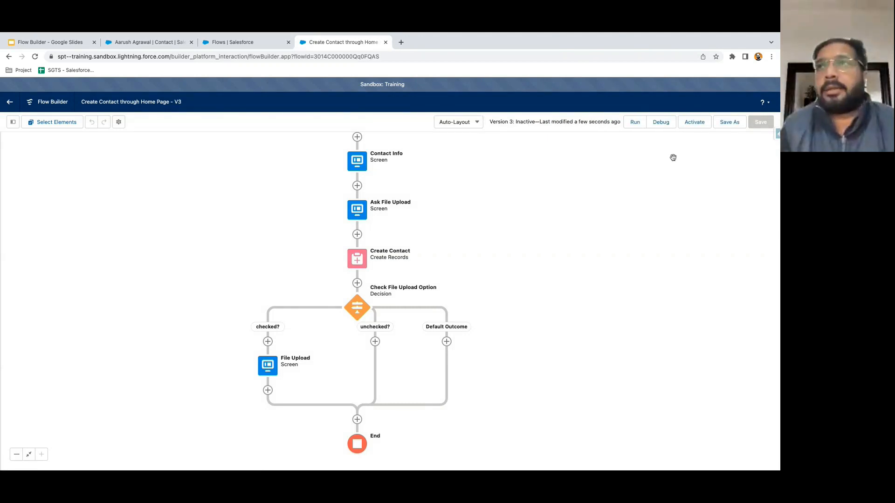
left_click(695, 122)
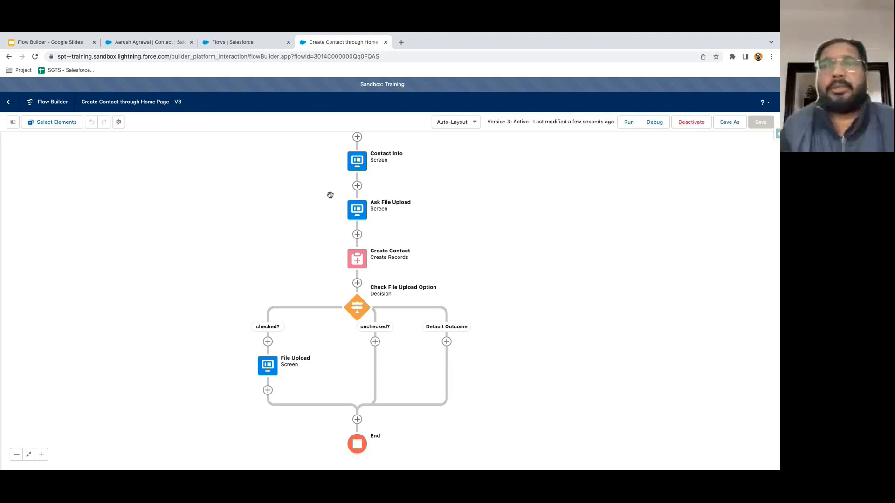
- Go to the Home page, then look up the AA Tech account in the All Accounts list view
left_click(150, 42)
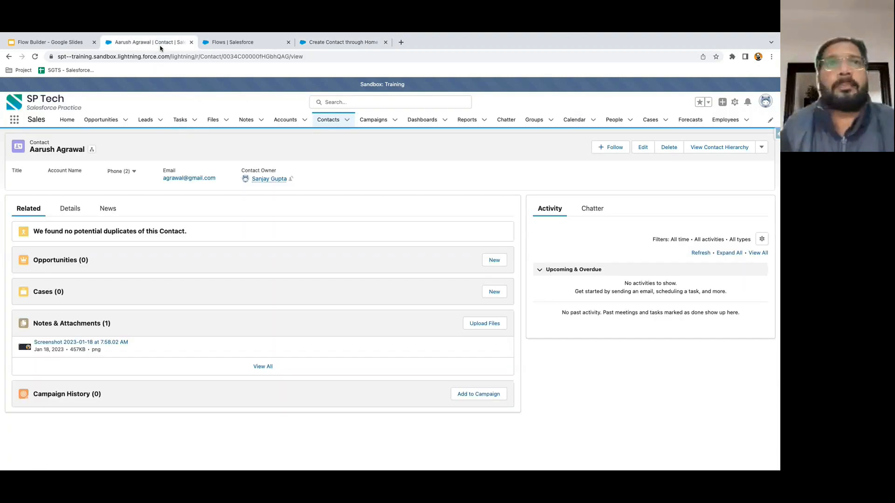
left_click(59, 112)
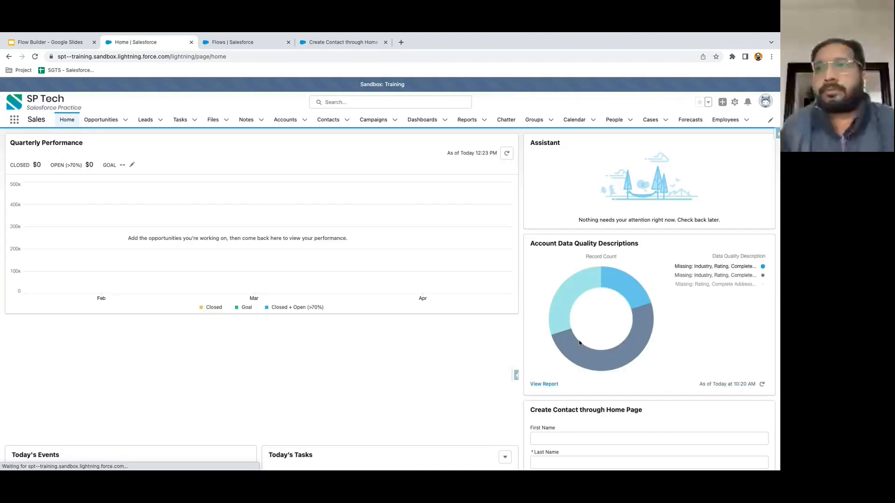
scroll(579, 343, "down", 3)
left_click(568, 363)
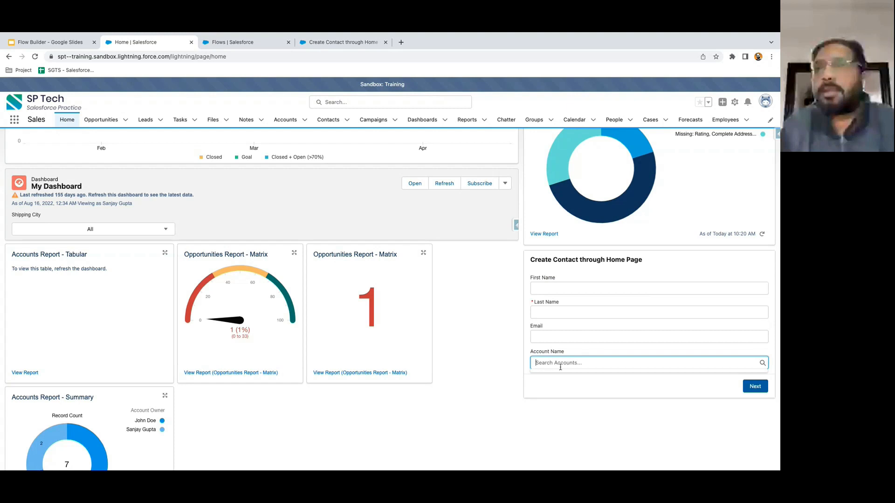
left_click(502, 352)
left_click(285, 120)
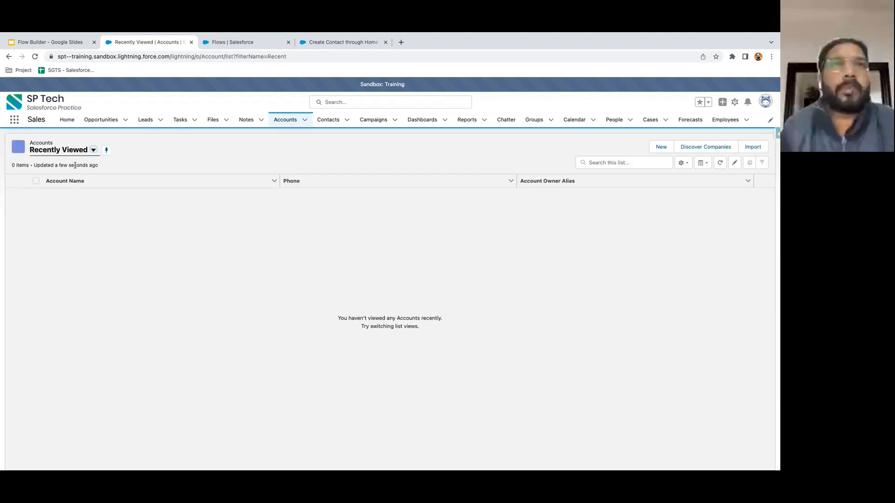
left_click(83, 152)
left_click(72, 177)
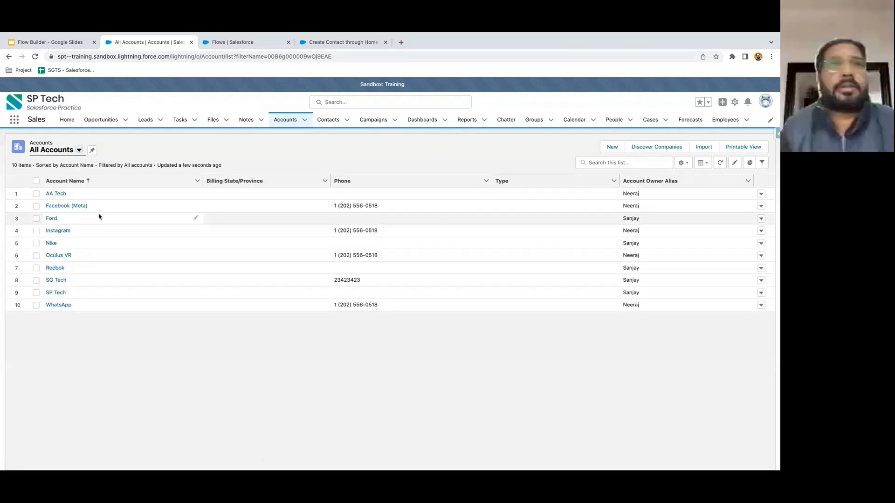
left_click_drag(70, 197, 46, 197)
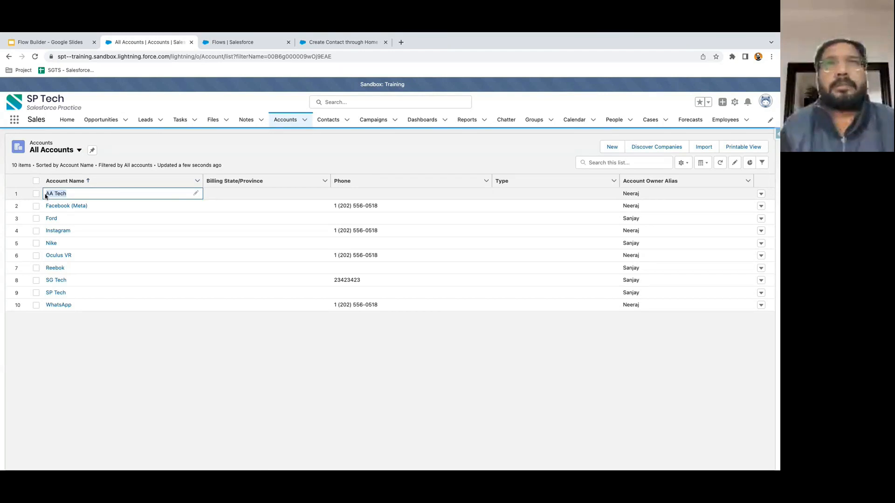
- Back on Home, enter AA Tech in the contact form's Account Name lookup and select it
left_click(71, 122)
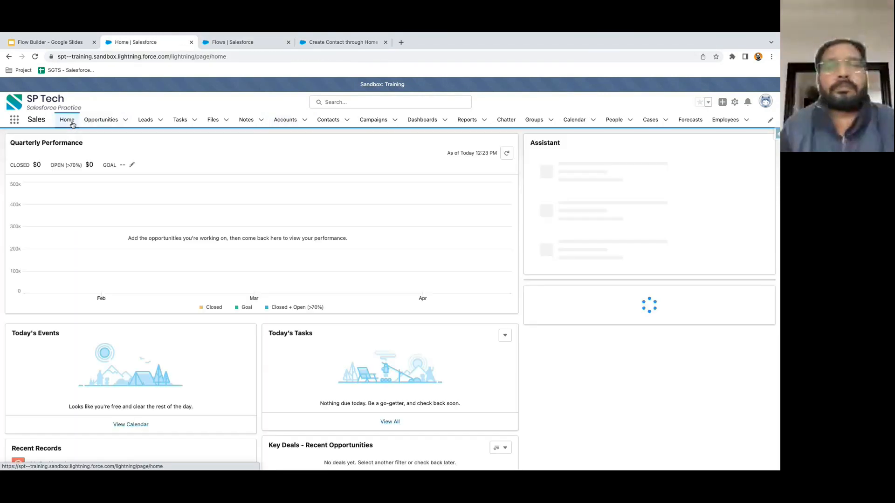
scroll(568, 372, "down", 5)
left_click(563, 298)
type("AA Tech")
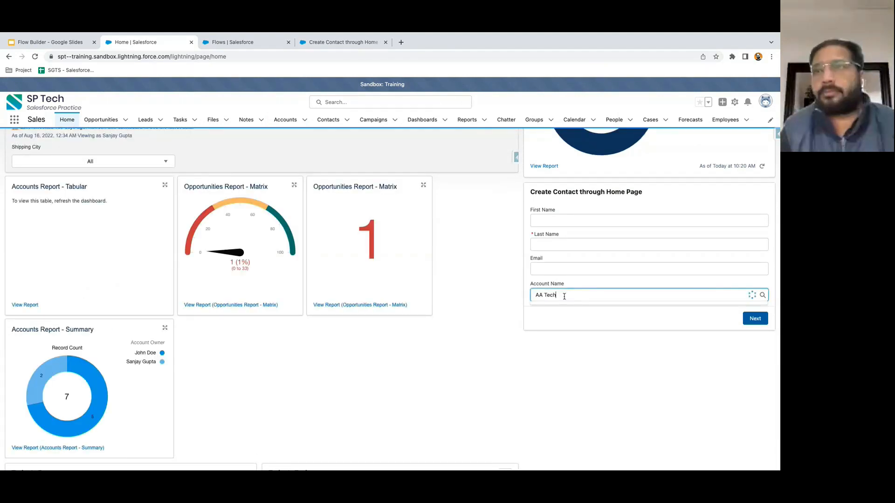
left_click(562, 319)
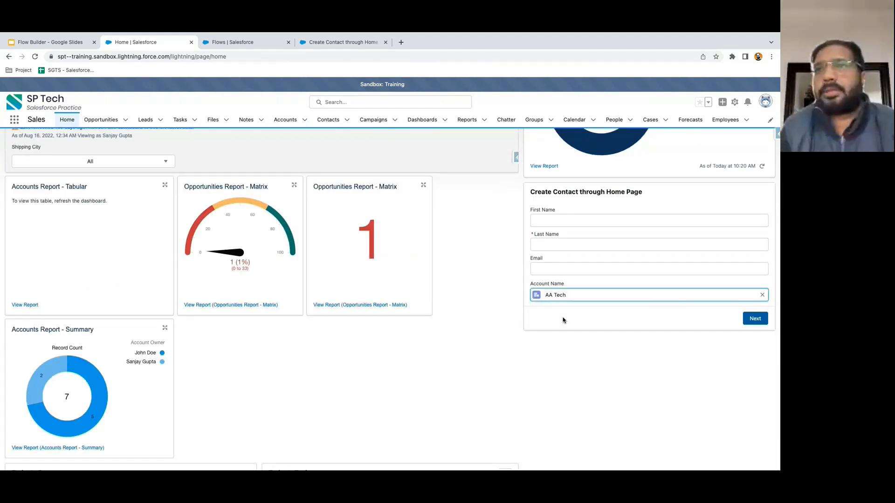
left_click(552, 313)
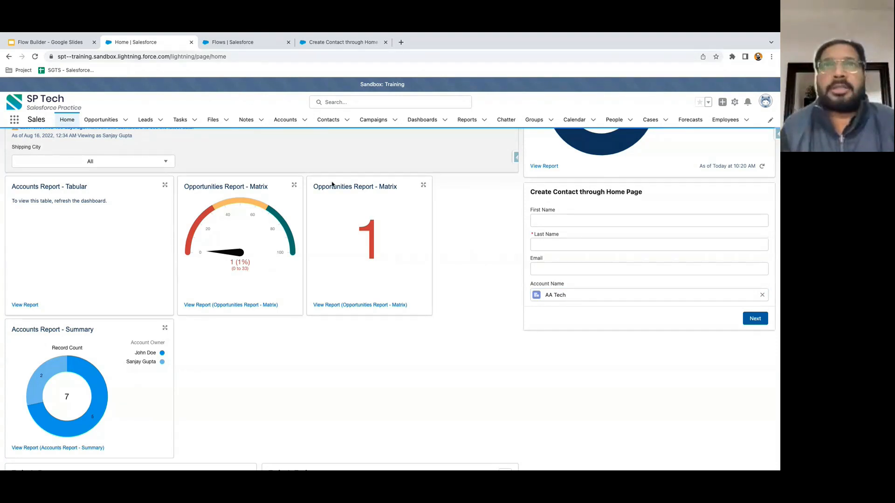
- Open the Reebok account from All Accounts, confirm it shows in Recently Viewed, and return Home
left_click(296, 123)
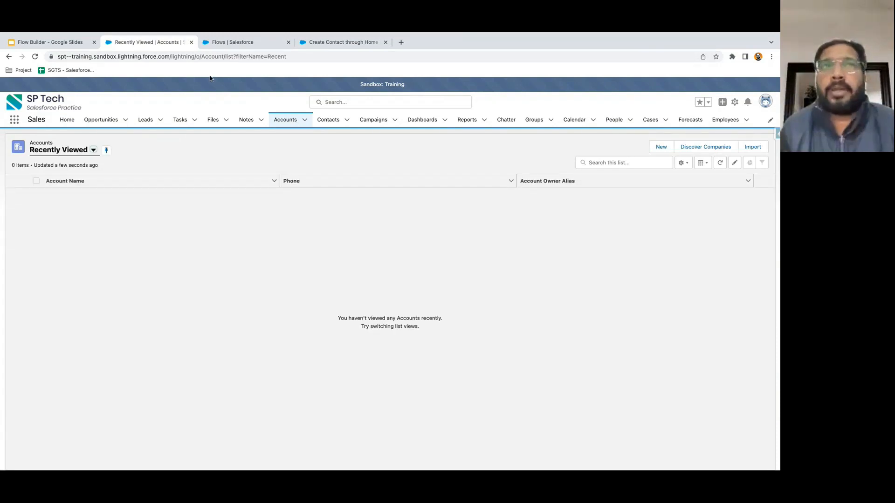
left_click(66, 120)
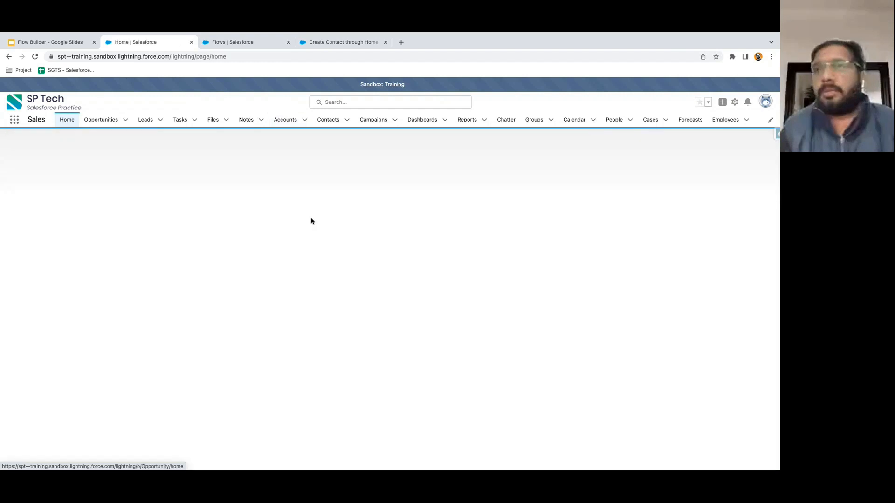
scroll(592, 326, "down", 8)
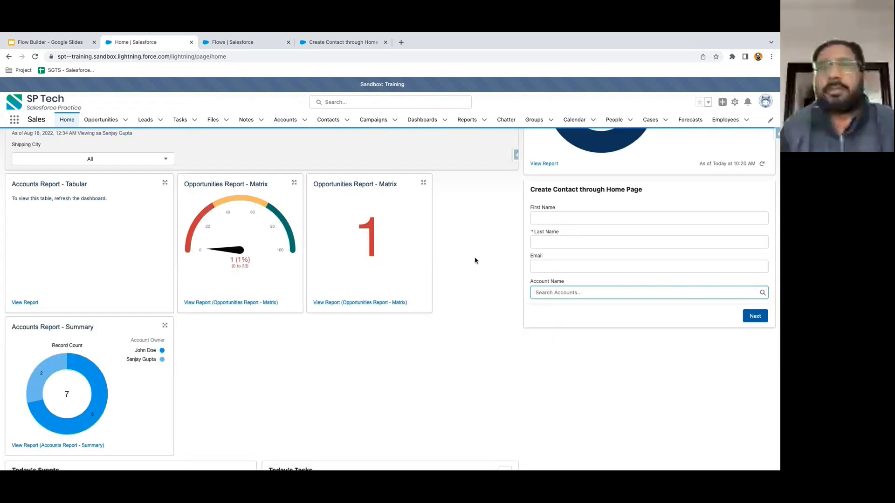
left_click(288, 125)
left_click(93, 150)
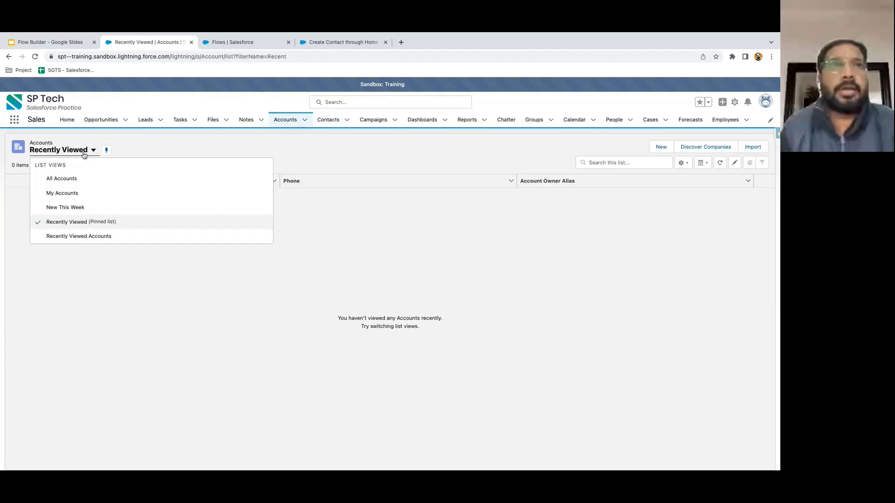
left_click(74, 180)
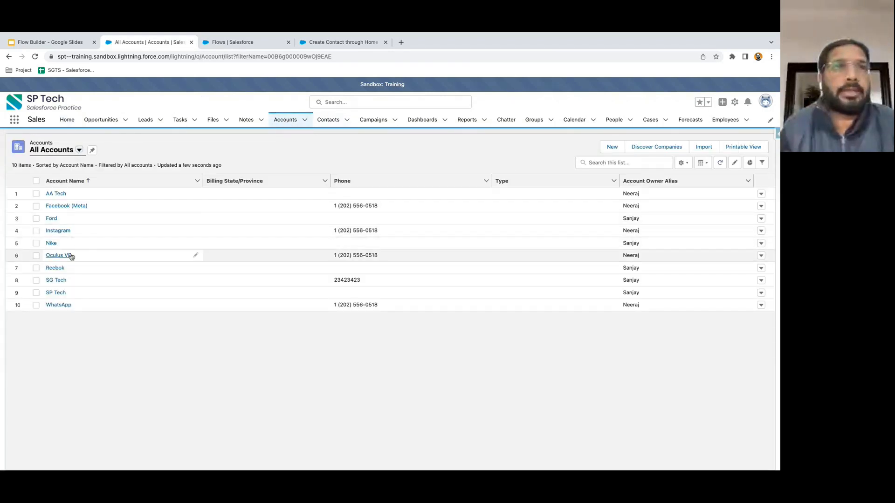
left_click(65, 268)
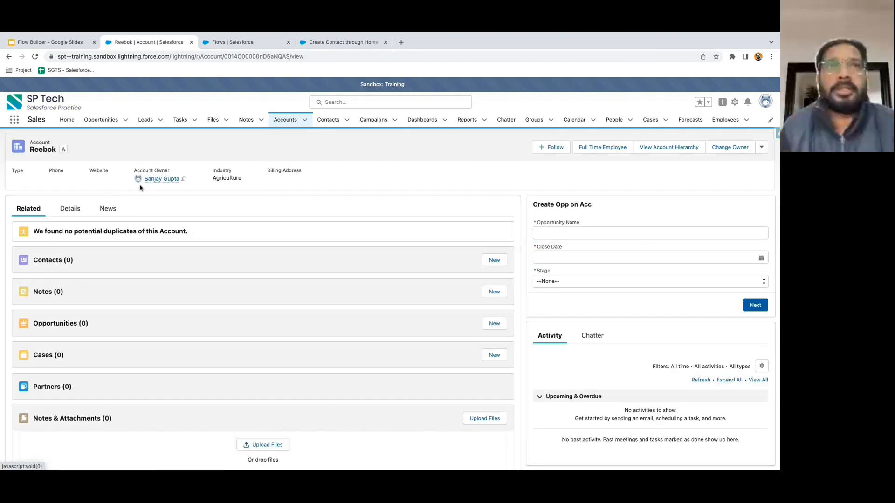
left_click(285, 120)
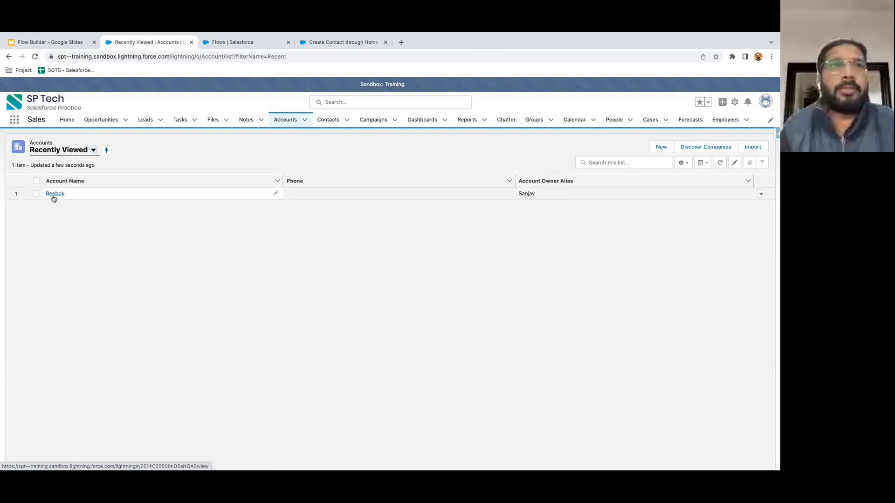
left_click(67, 119)
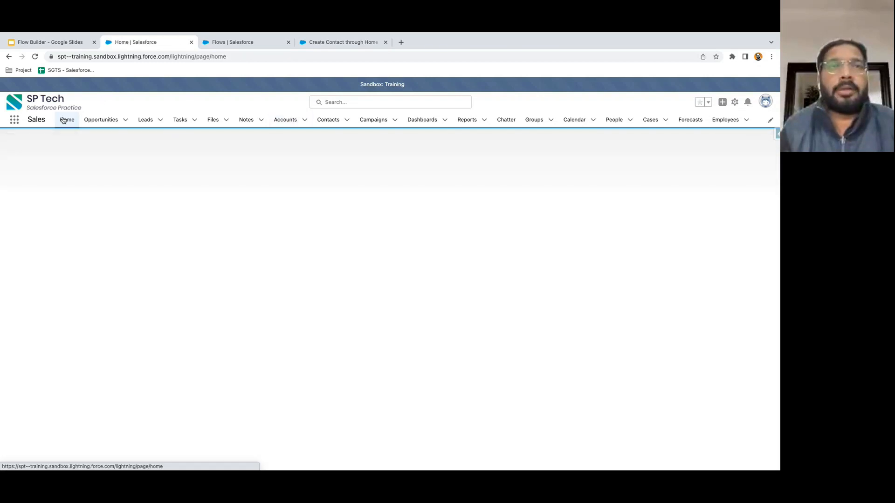
scroll(575, 316, "down", 5)
left_click(557, 295)
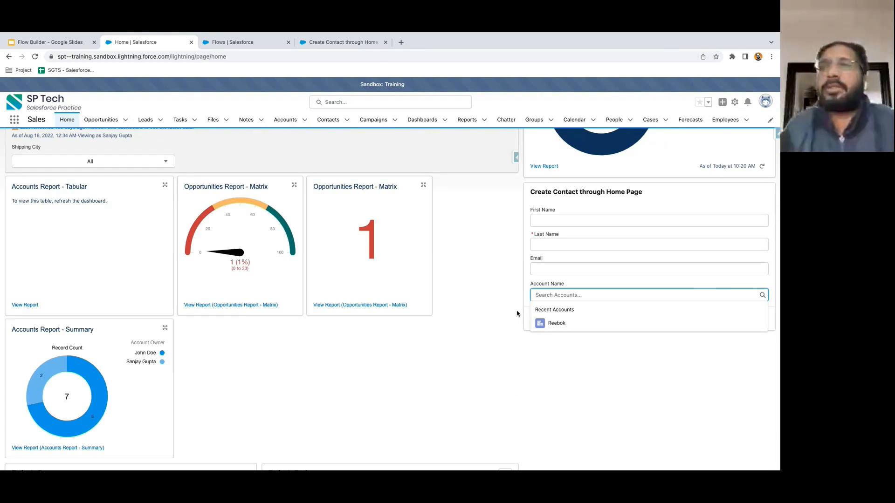
type("aa")
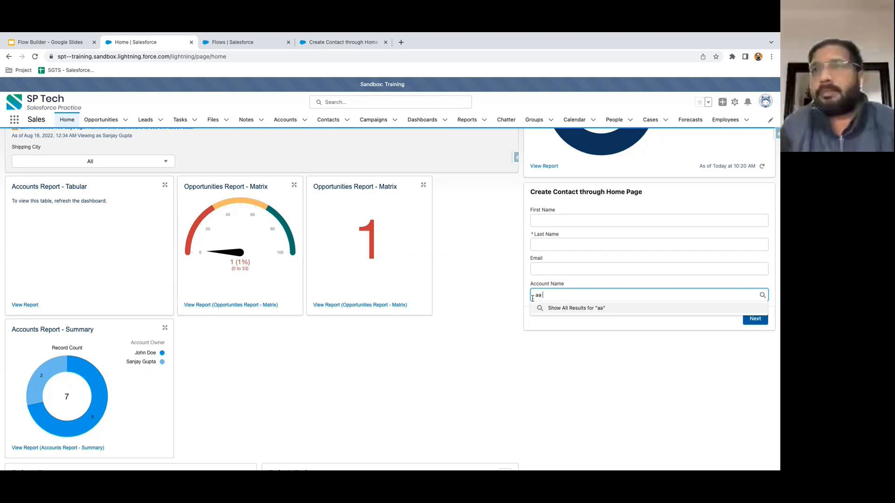
key("Return")
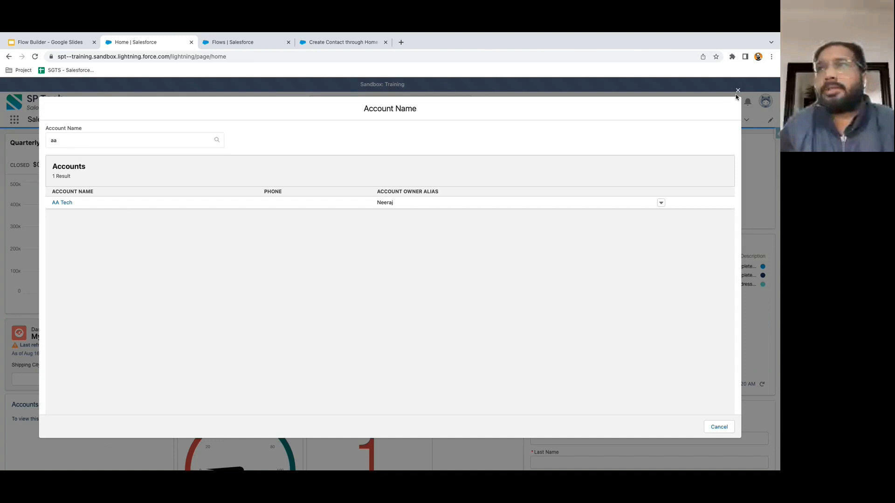
left_click(738, 91)
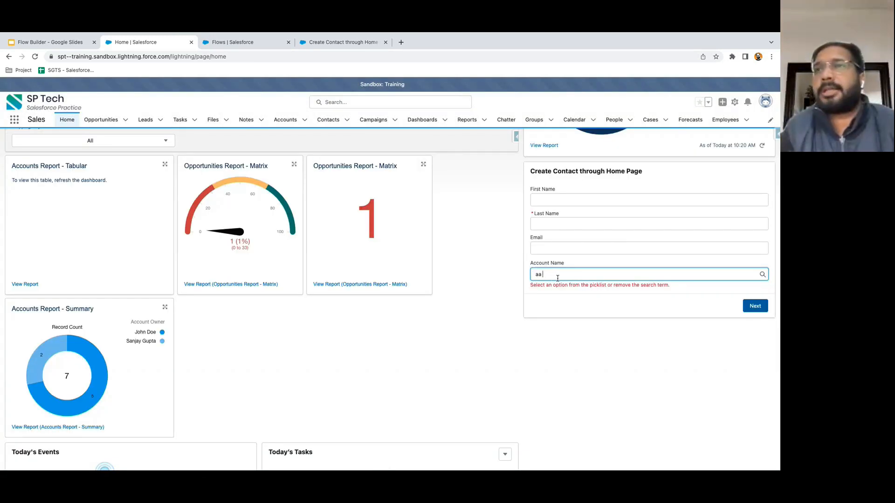
left_click(752, 274)
left_click(501, 257)
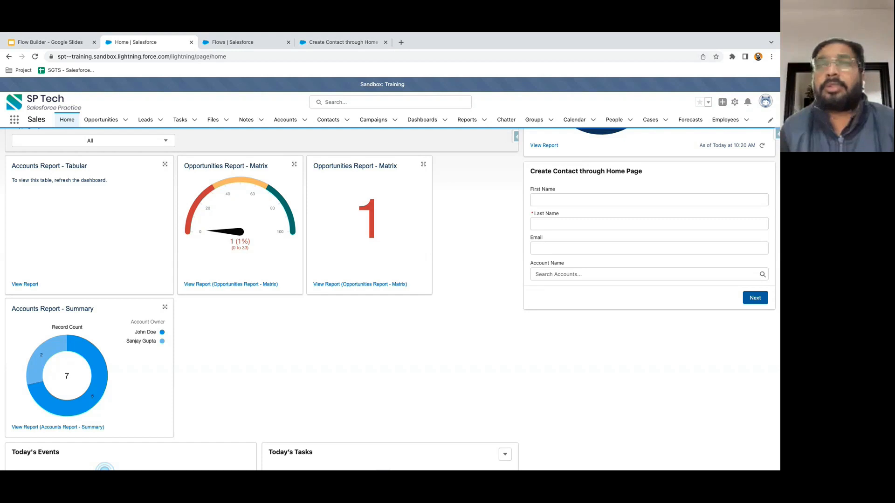
- Back in the flow, pan to the decision branches and preview the elements addable after File Upload
left_click(335, 42)
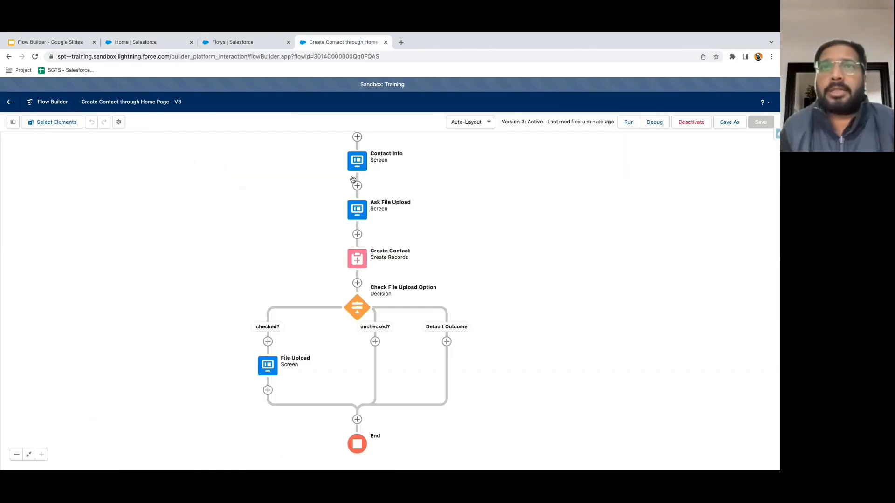
left_click_drag(469, 296, 460, 206)
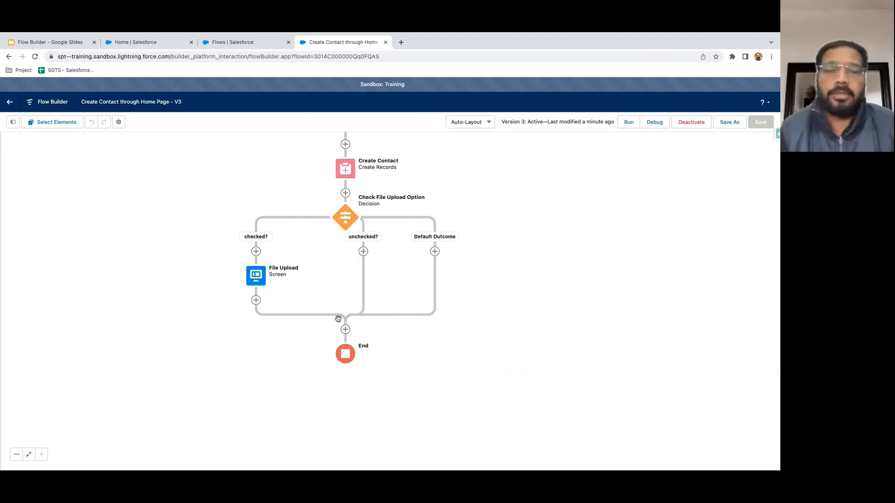
left_click(256, 301)
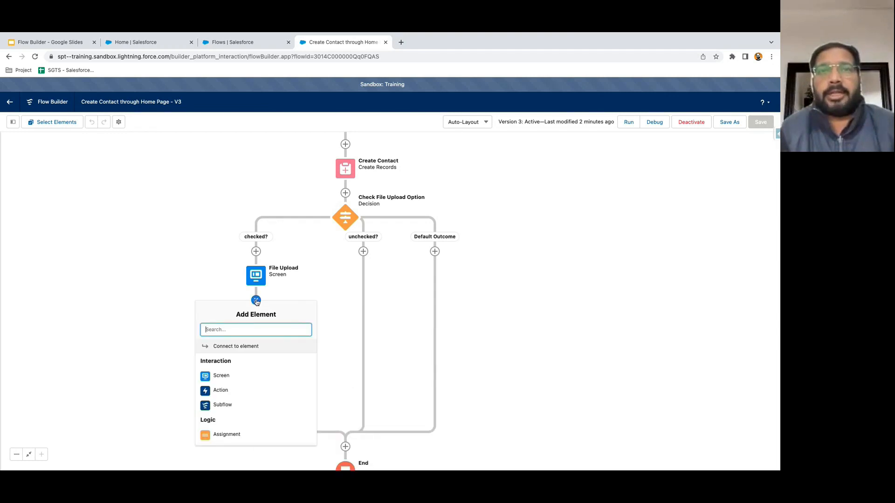
scroll(246, 376, "down", 2)
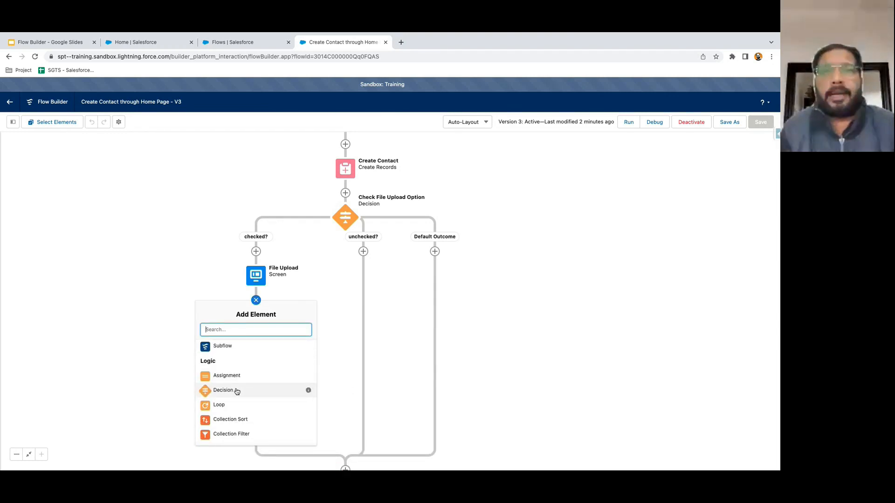
left_click(326, 289)
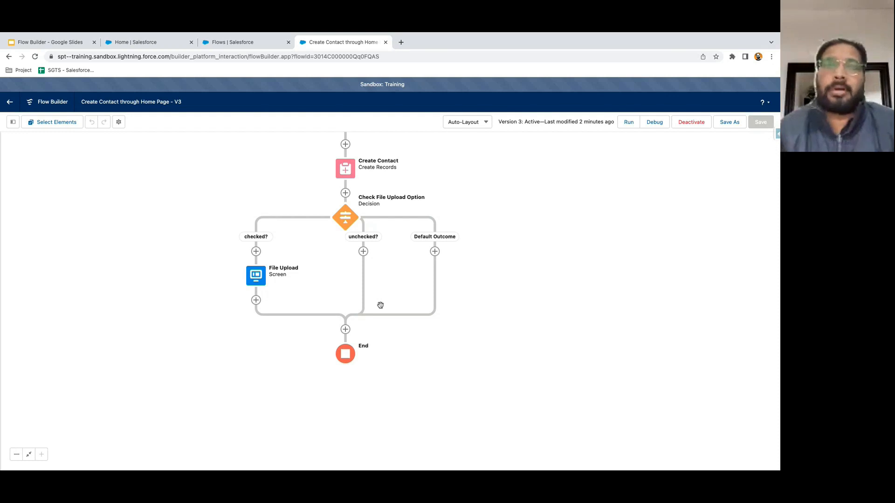
left_click_drag(484, 288, 476, 340)
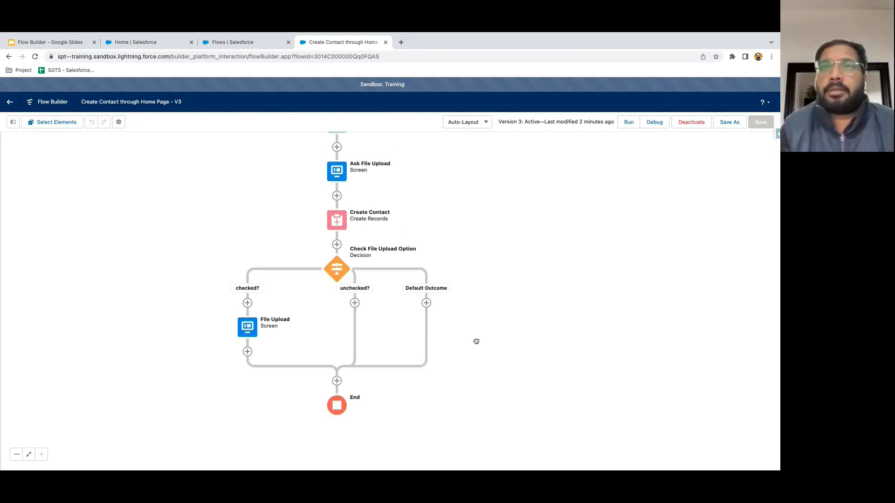
left_click_drag(497, 301, 503, 315)
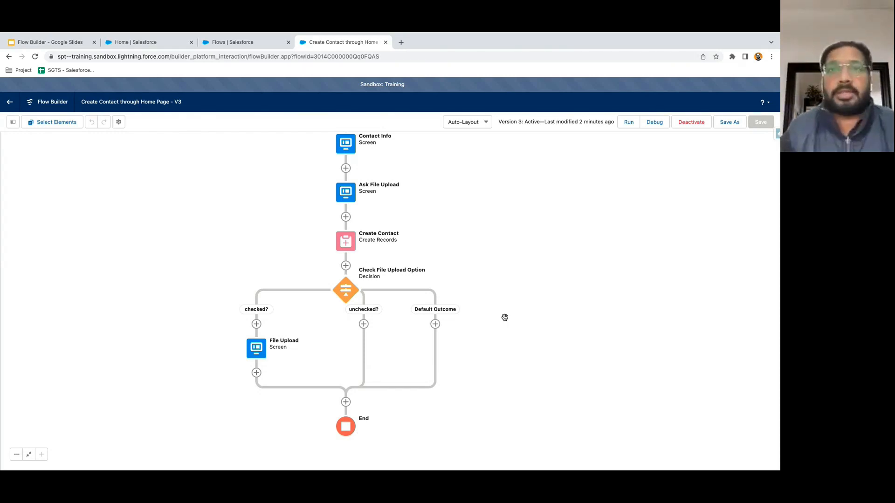
left_click_drag(473, 343, 473, 323)
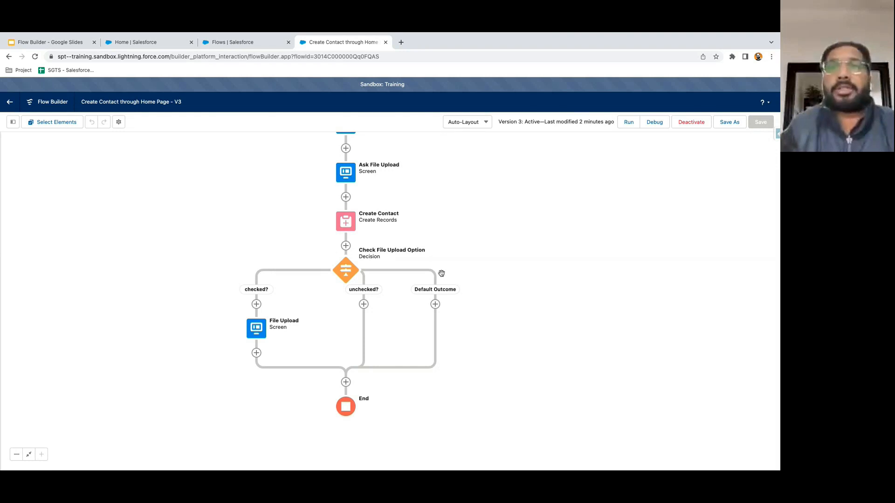
left_click_drag(499, 266, 503, 284)
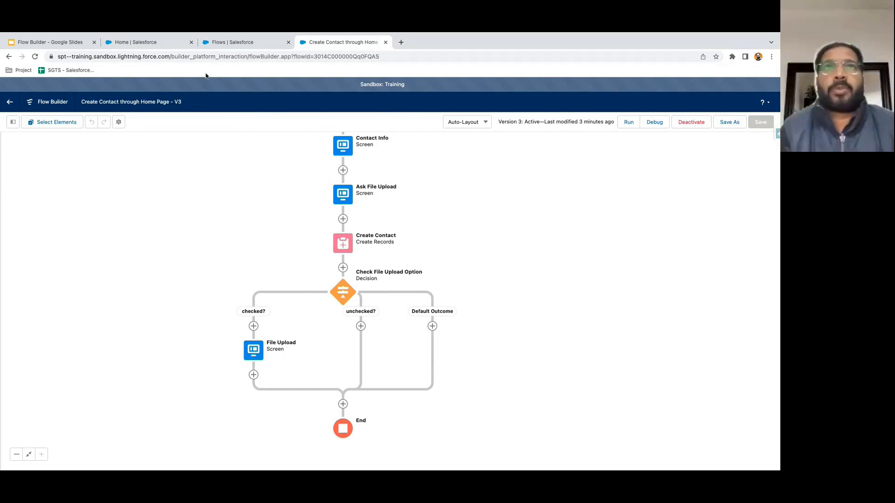
- In the Flow Trigger Explorer for Account-created flows, try reordering Create Opp on Acc automatically
left_click(234, 43)
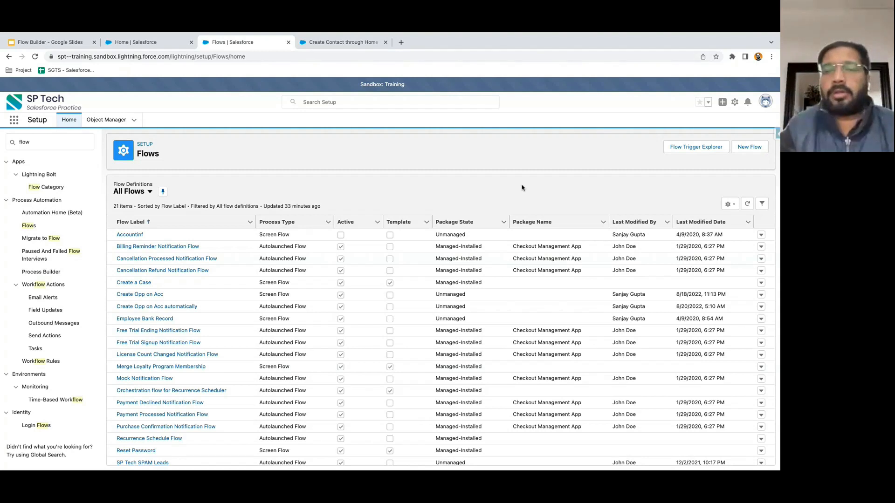
left_click(687, 150)
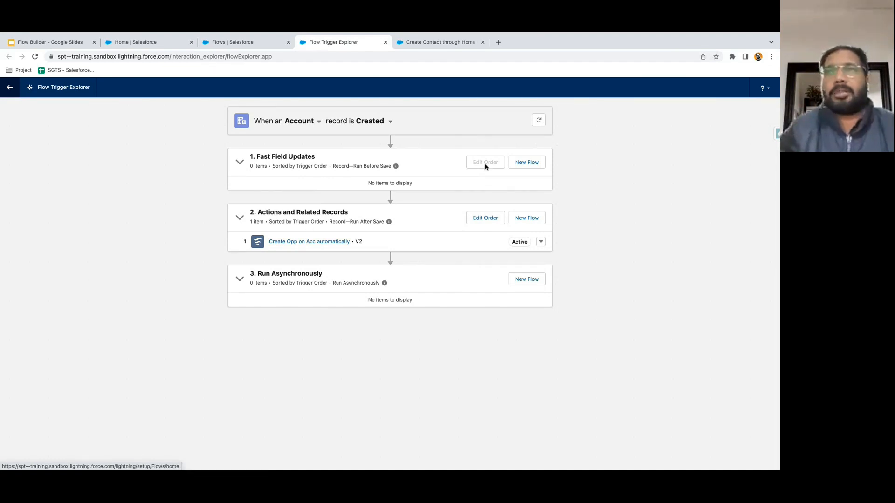
left_click(485, 217)
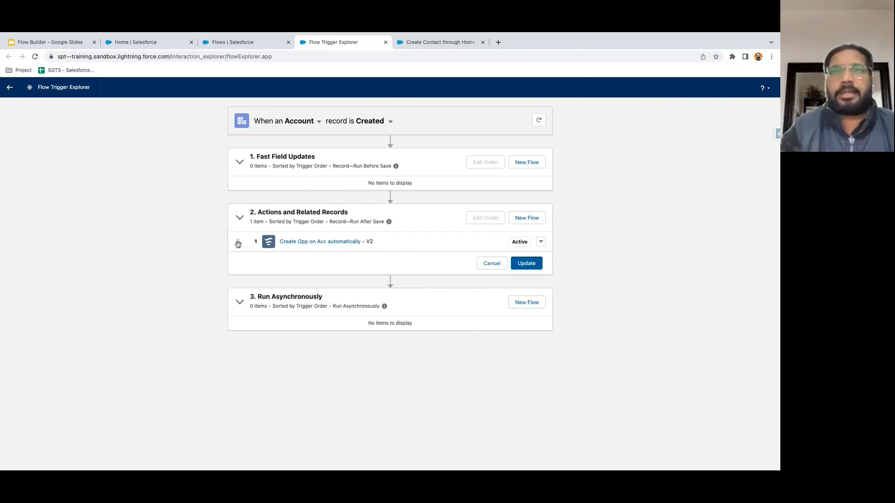
left_click_drag(238, 242, 241, 267)
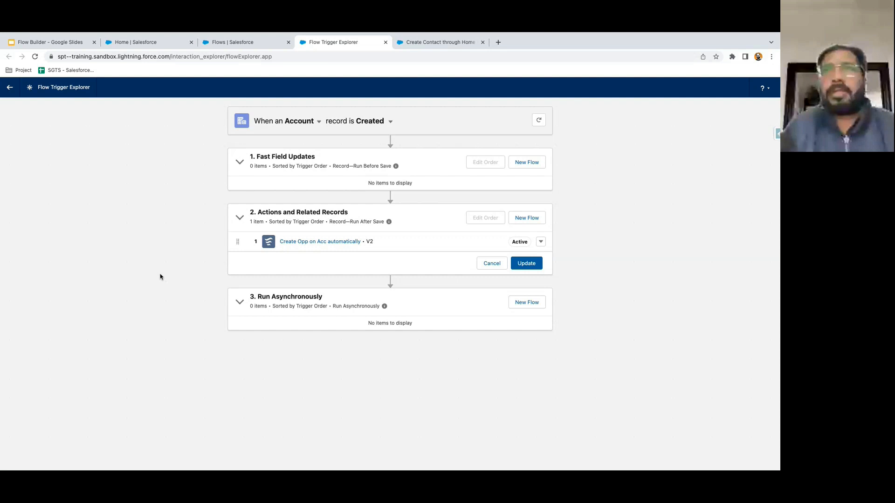
left_click(499, 43)
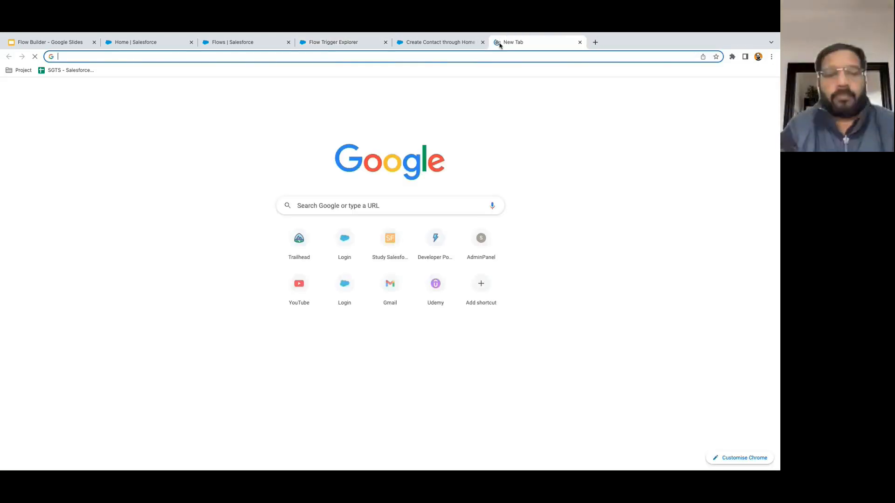
- Search Google for 'limits on flows salesforce' and open the General Flow Limits article
type("limit on flow")
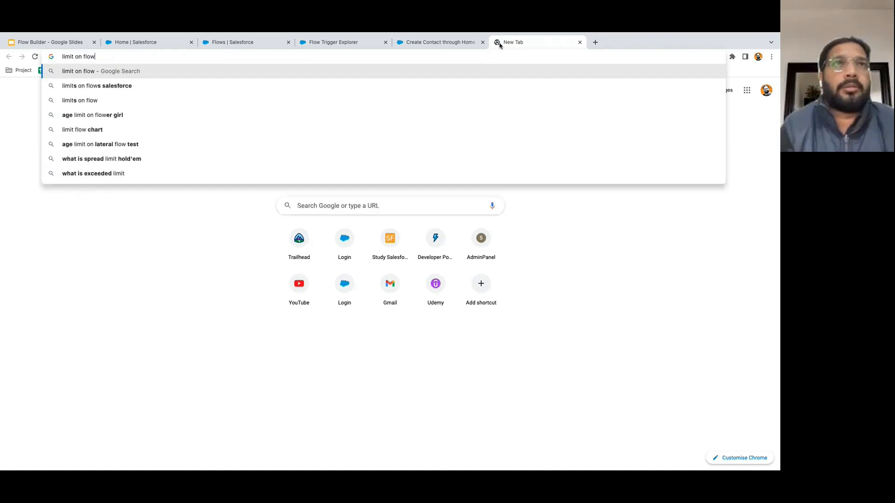
key("Down")
key("Return")
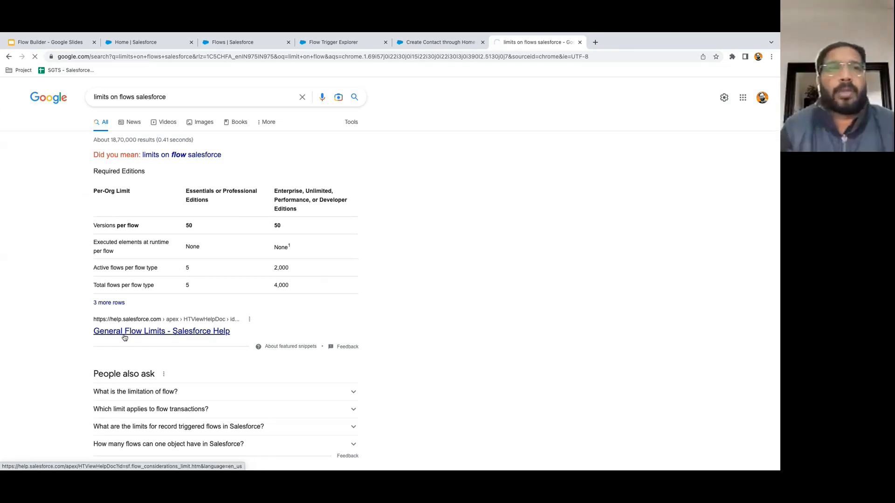
left_click(136, 333)
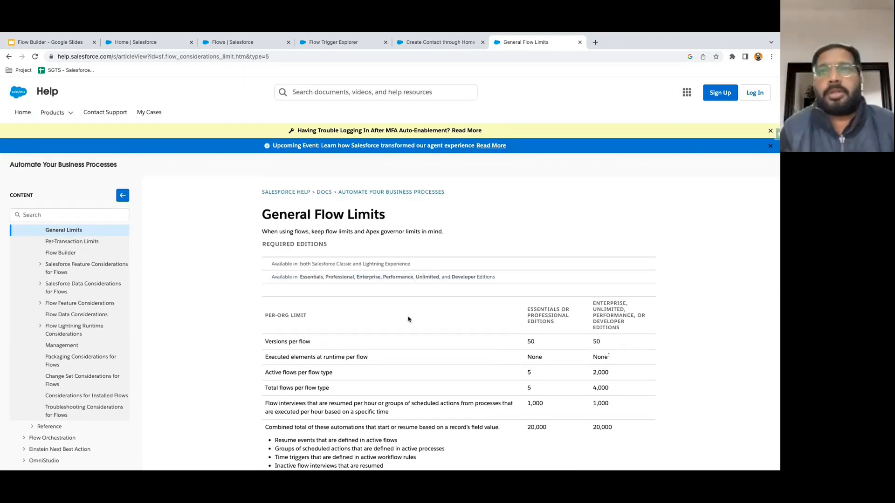
- Scroll through the per-org limits, such as 50 versions per flow and 2,000 active flows per type
scroll(355, 266, "down", 3)
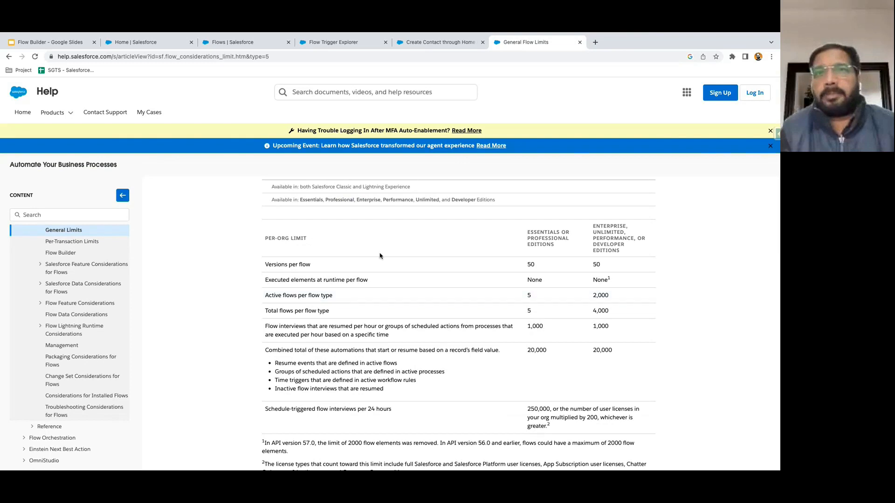
scroll(447, 376, "down", 1)
scroll(446, 376, "down", 3)
scroll(446, 375, "up", 5)
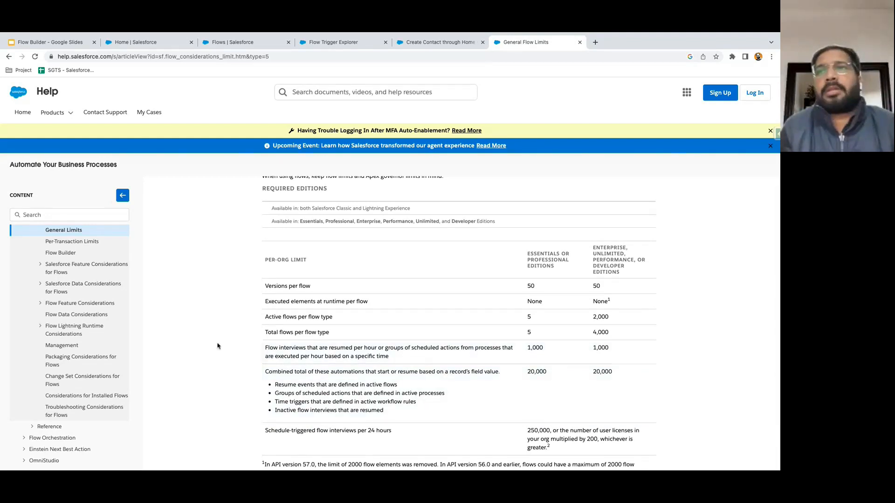
scroll(217, 346, "up", 1)
scroll(218, 346, "down", 1)
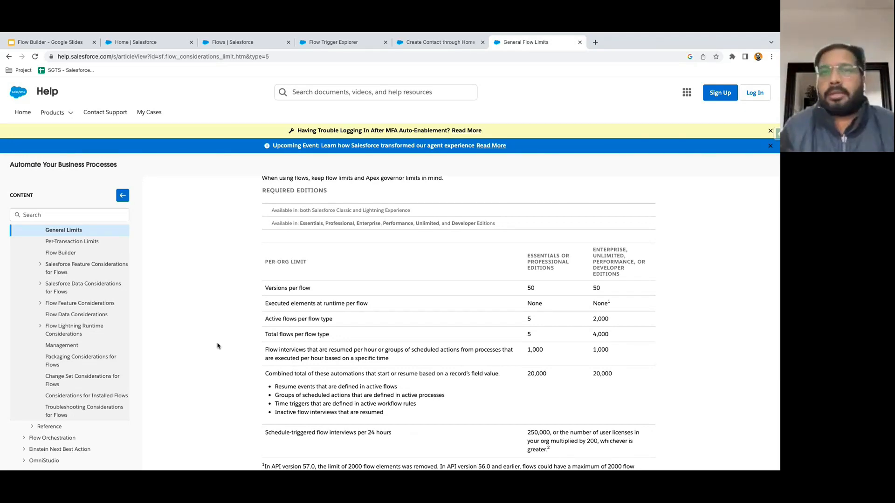
scroll(218, 346, "down", 1)
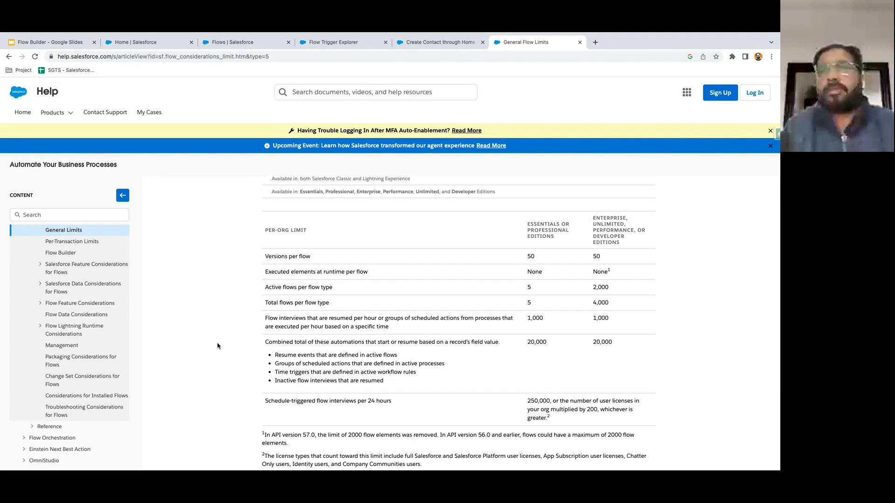
scroll(217, 346, "down", 1)
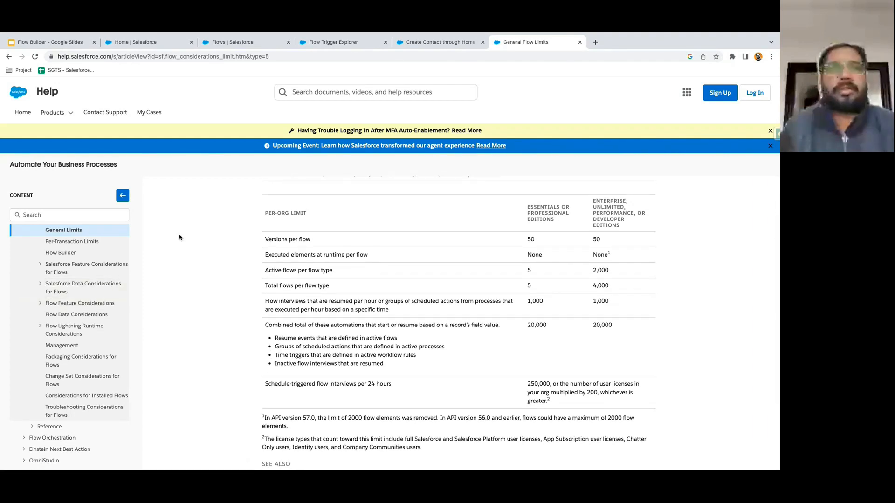
scroll(80, 316, "up", 4)
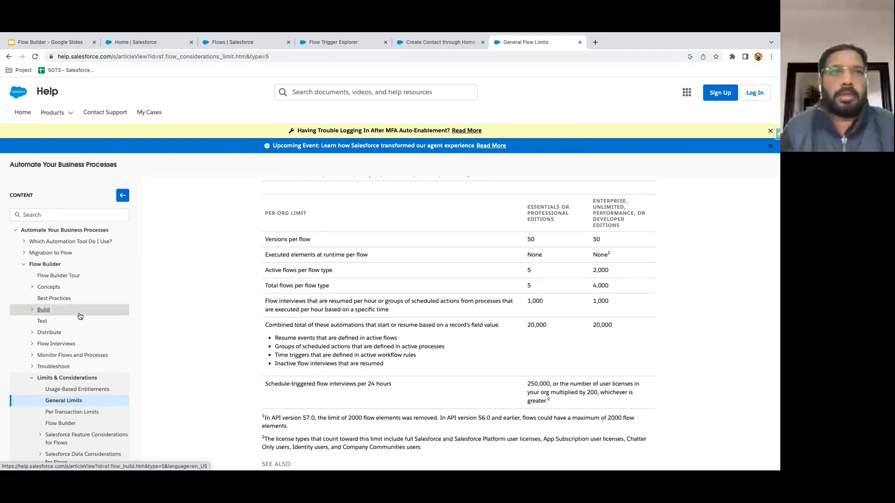
scroll(80, 310, "down", 3)
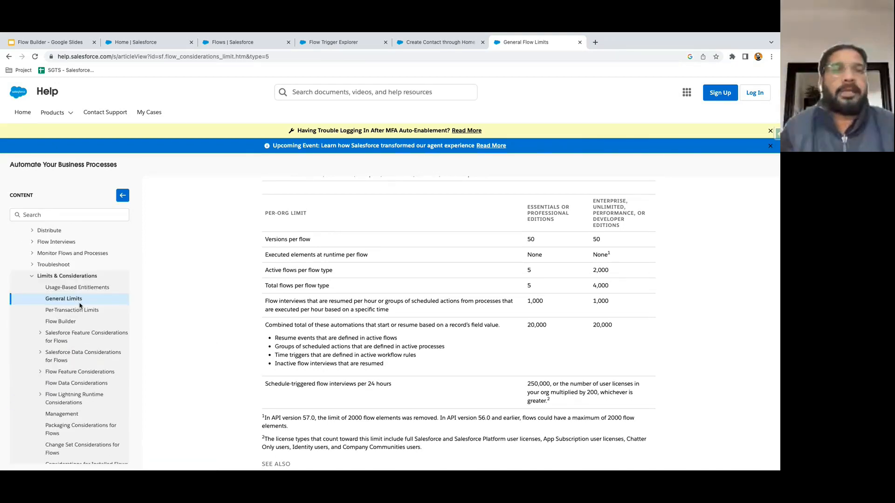
scroll(80, 306, "down", 1)
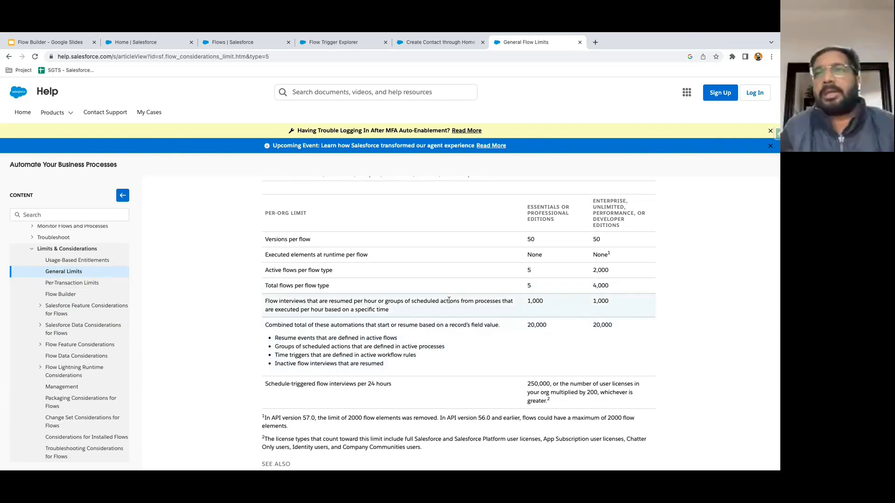
scroll(449, 300, "down", 2)
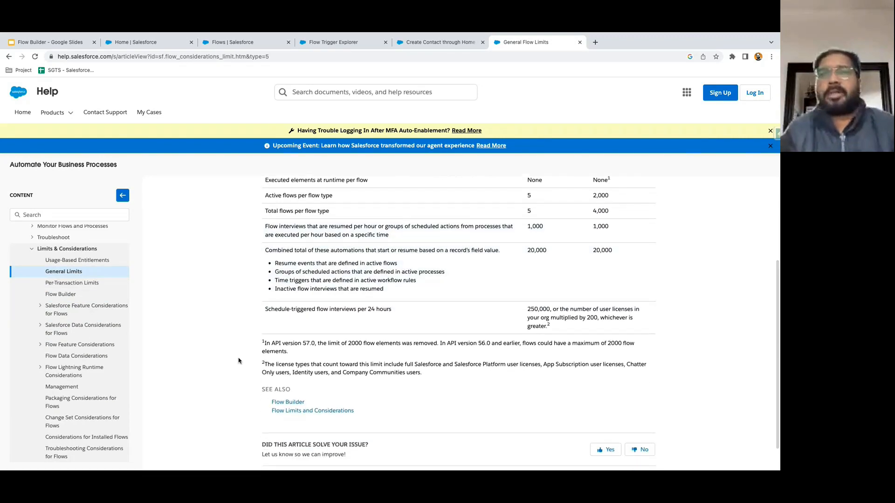
scroll(226, 361, "up", 5)
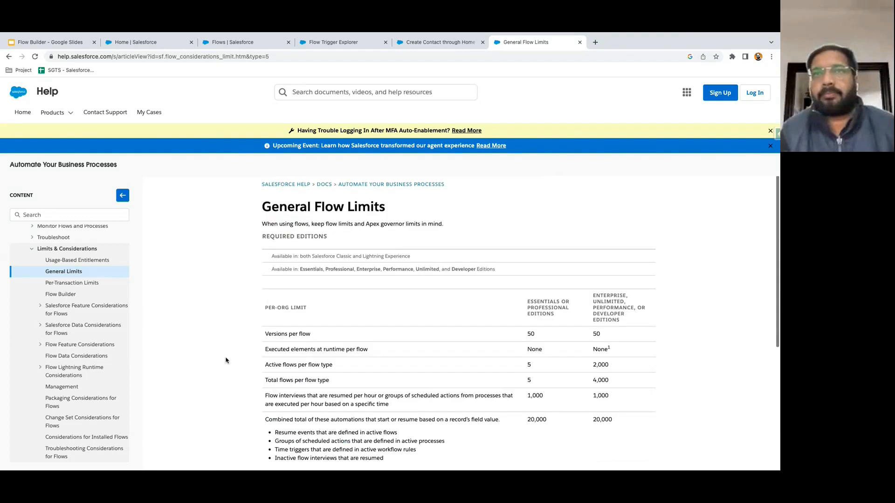